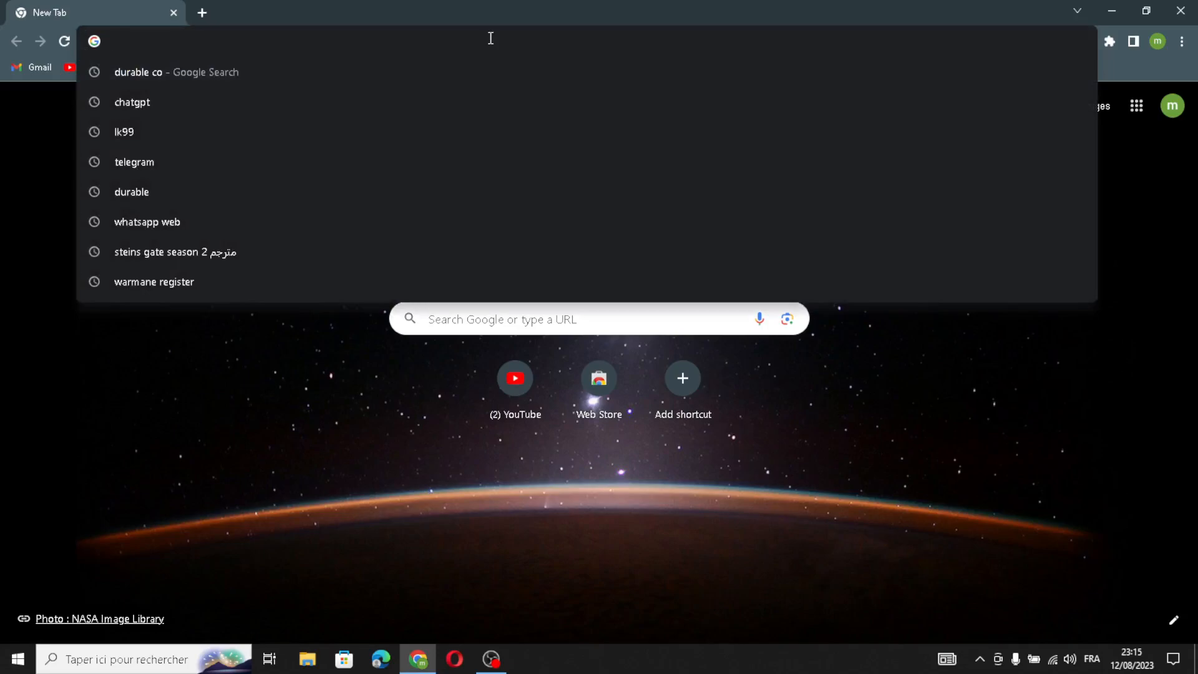
Open the durable.co home page and read its headline and introductory description
type("durable.co")
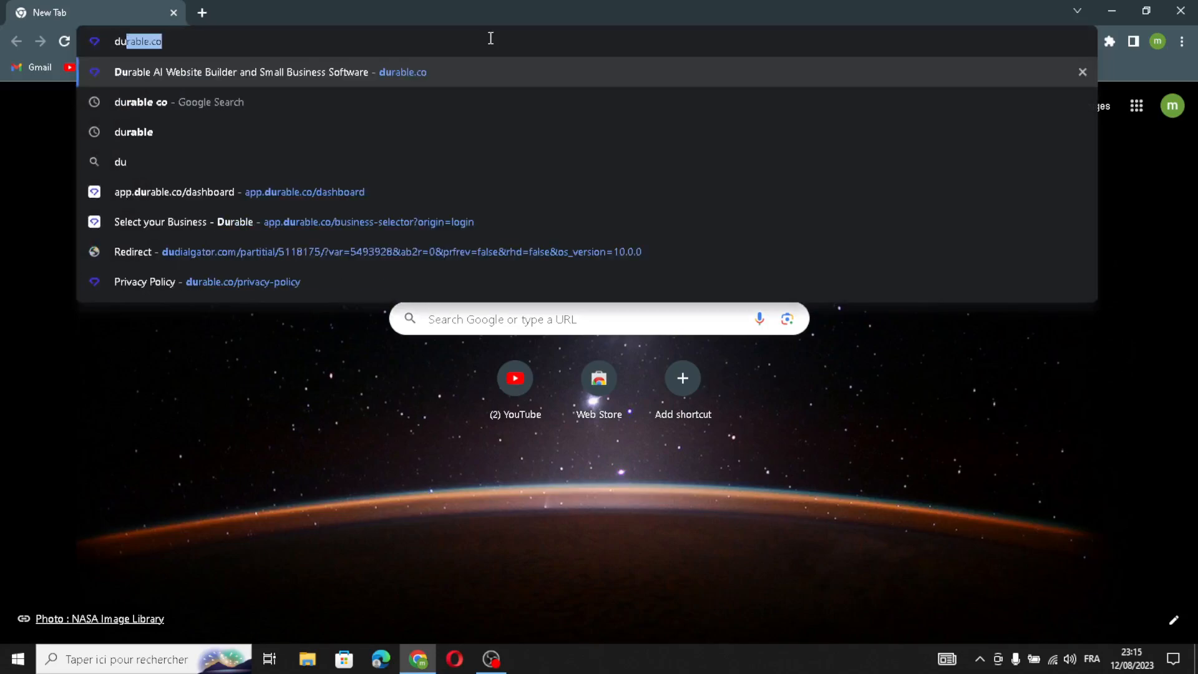
left_click(407, 81)
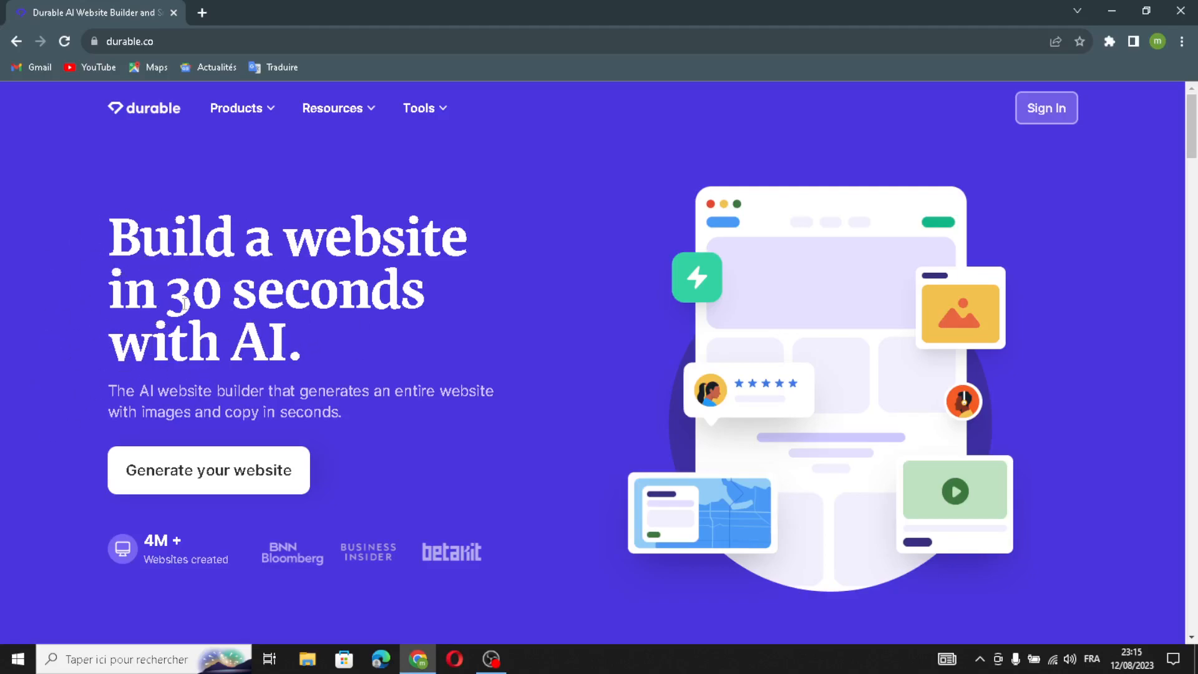
left_click_drag(115, 393, 482, 369)
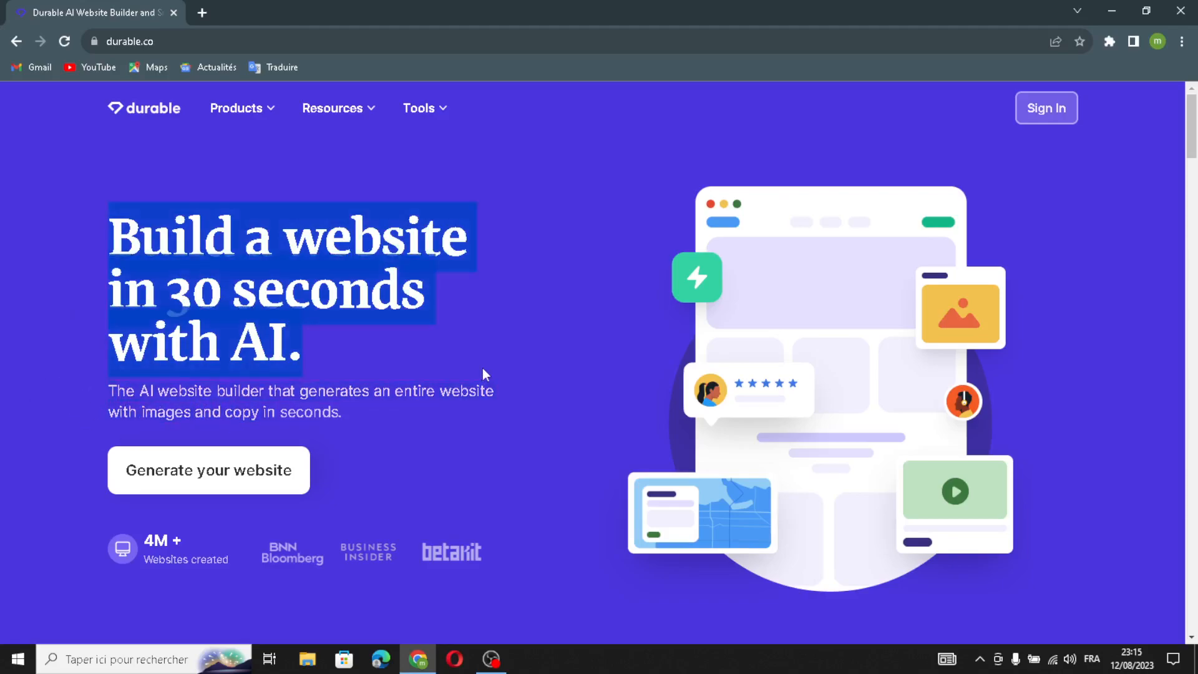
left_click(378, 401)
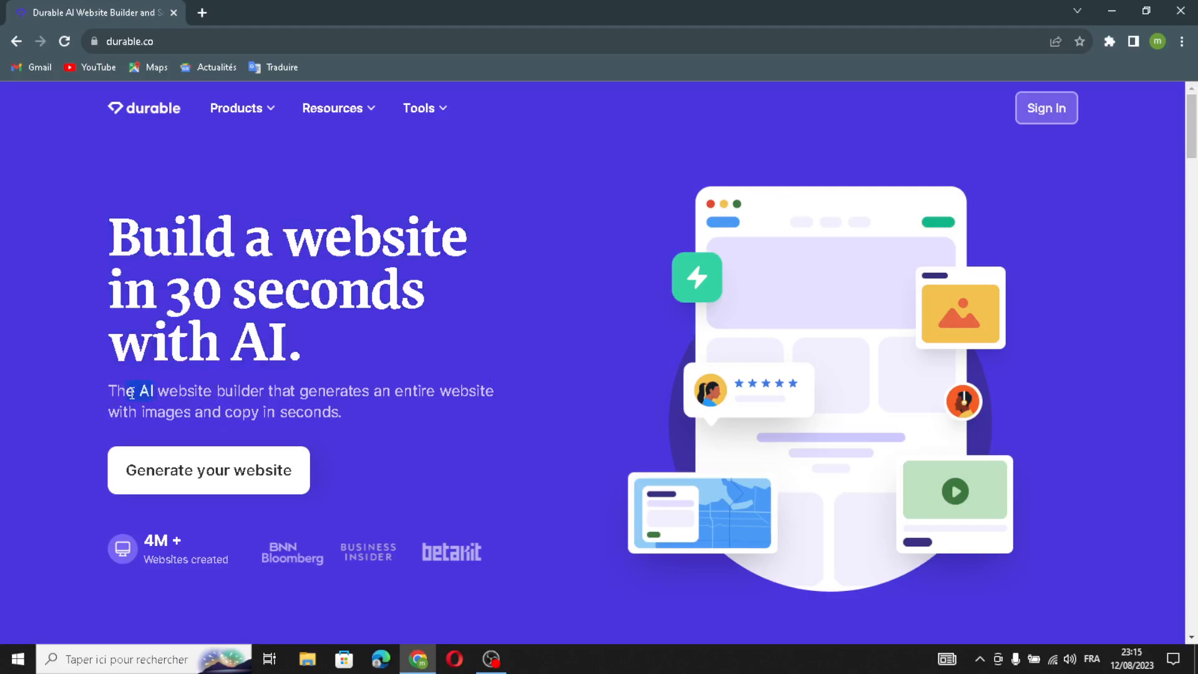
left_click_drag(168, 391, 365, 430)
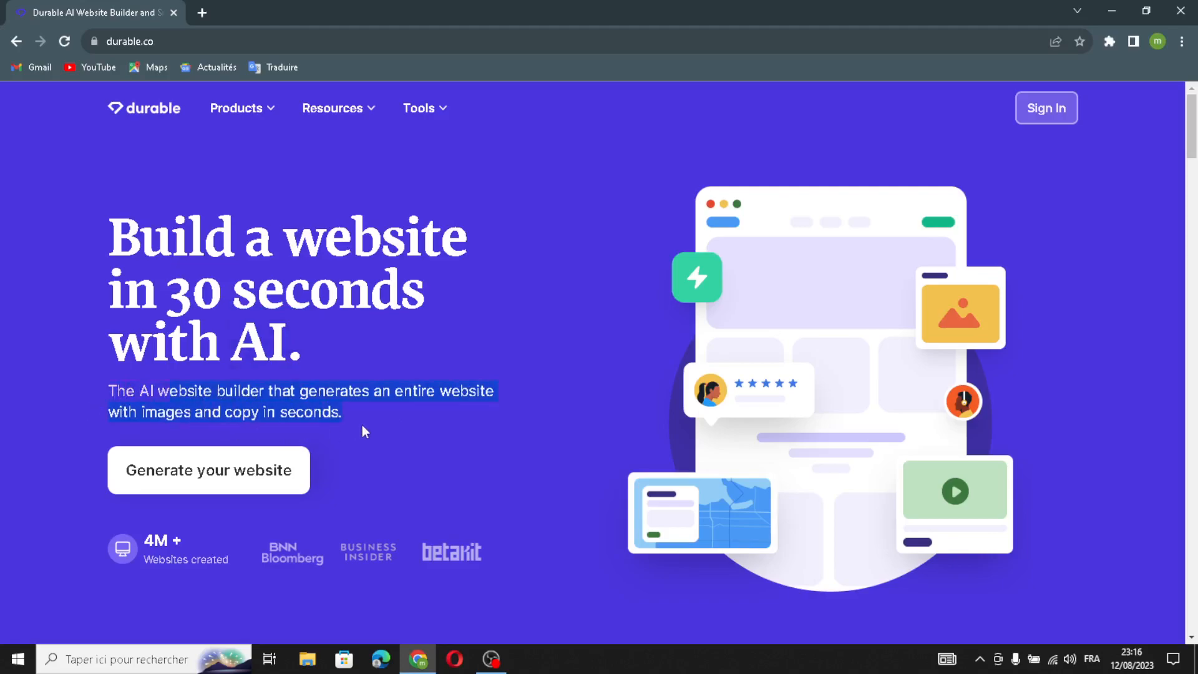
left_click(544, 400)
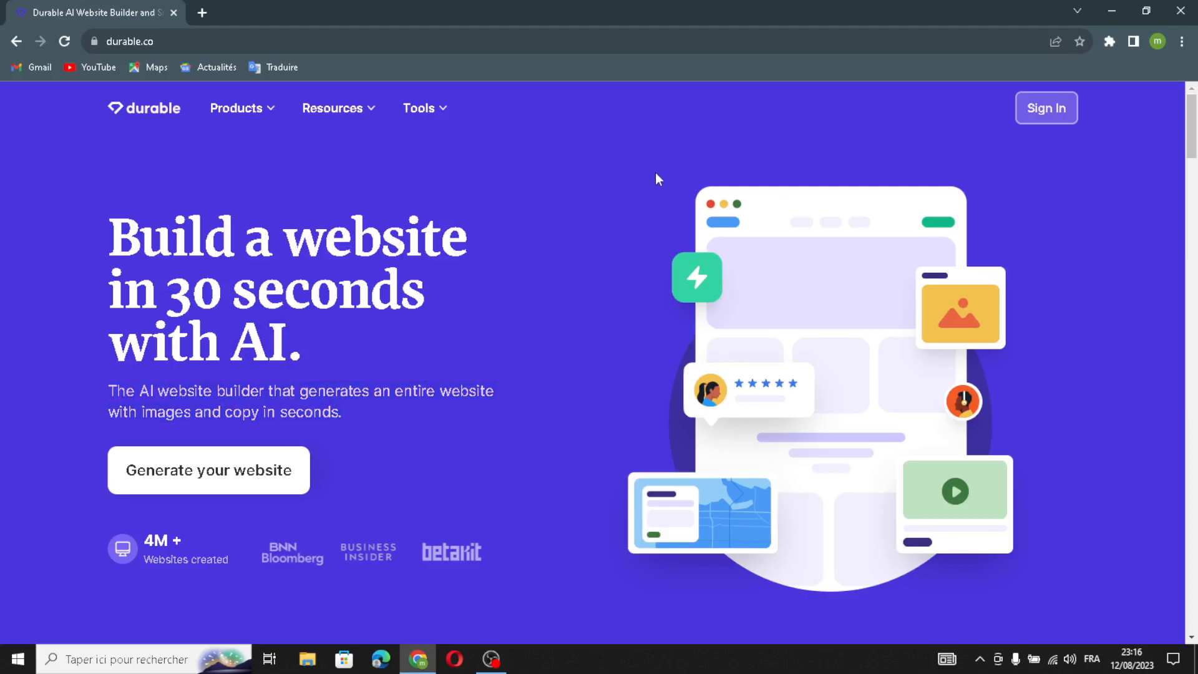
Sign in and start creating a new business with the name "tourism business"
left_click(1055, 108)
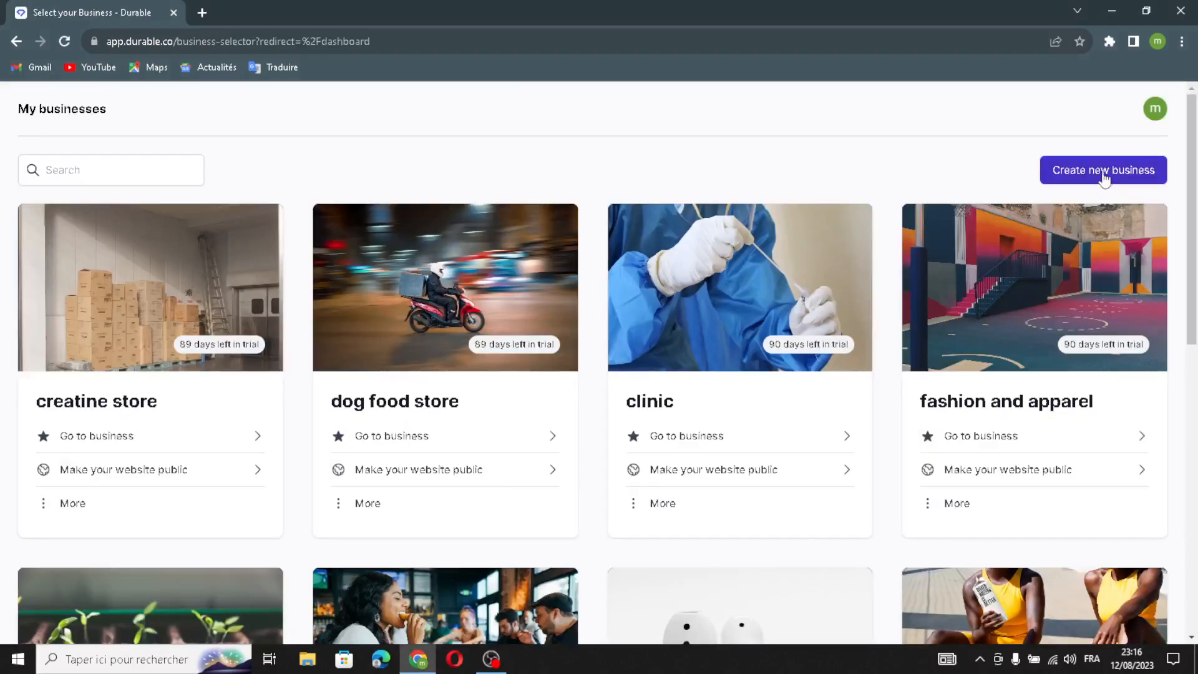
left_click(1100, 178)
left_click(522, 266)
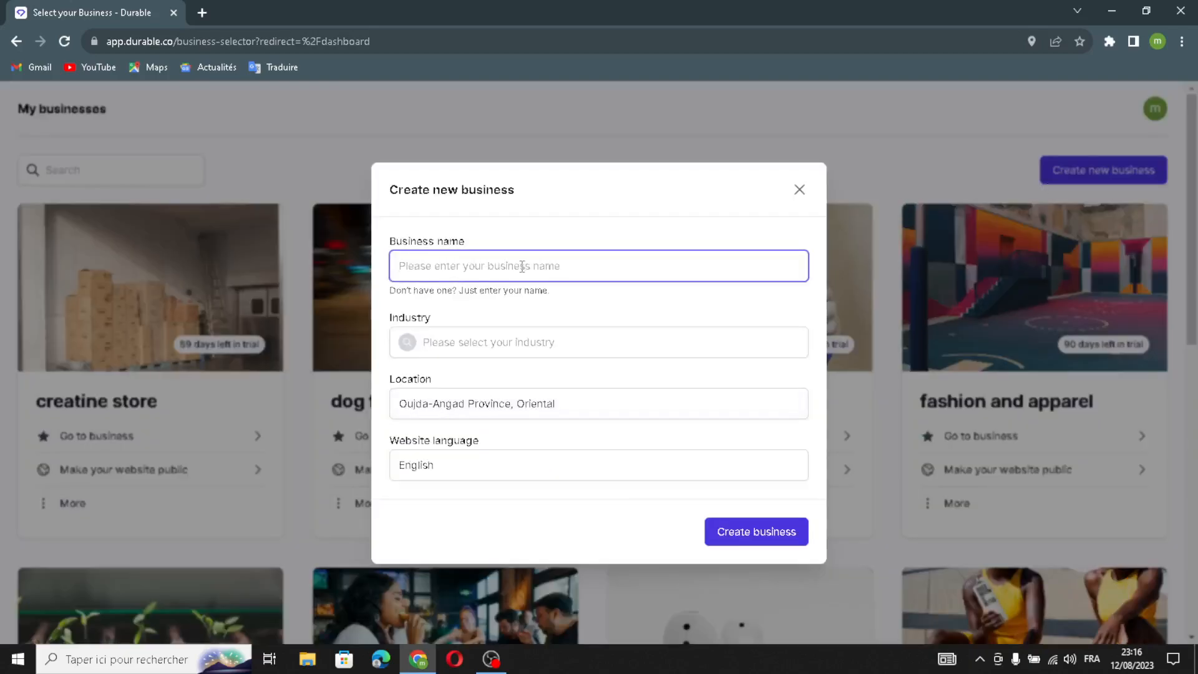
type("touris")
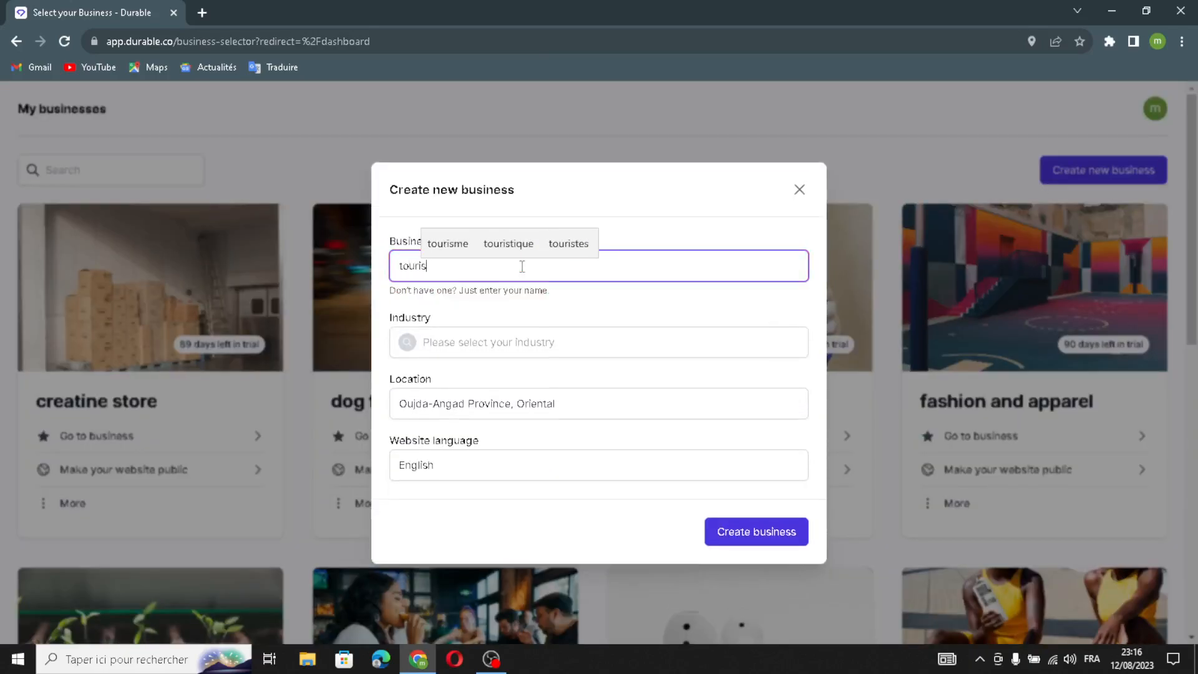
type("m business")
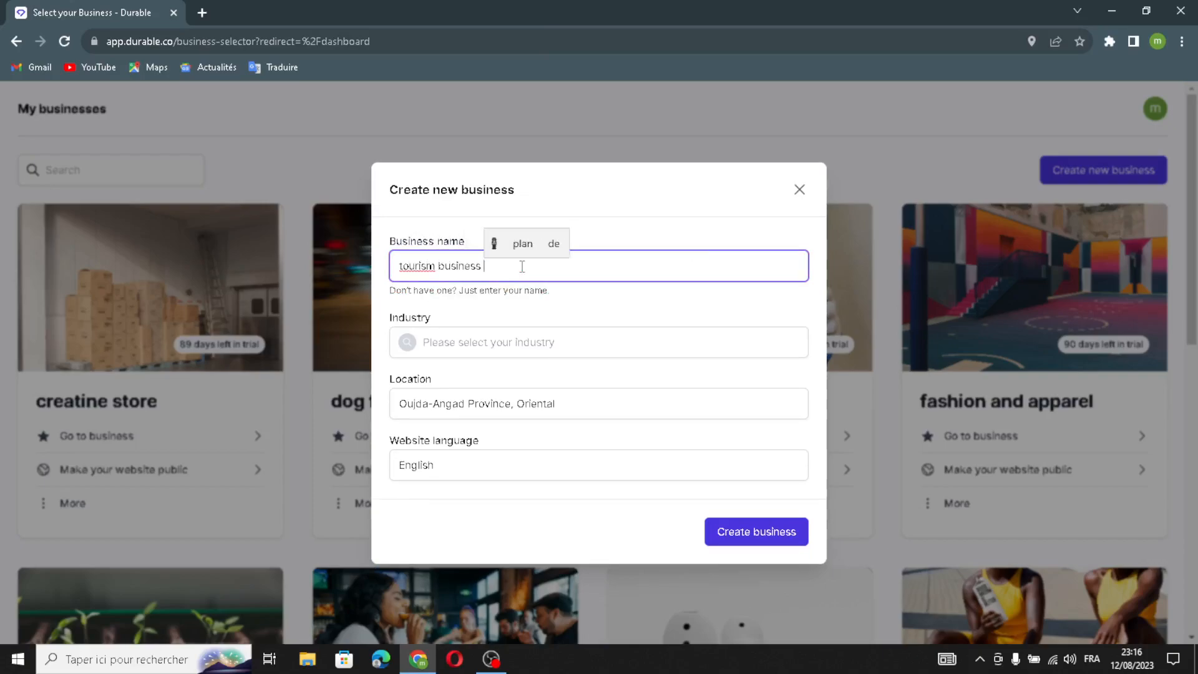
Set the new business's industry to Tourism
left_click(475, 350)
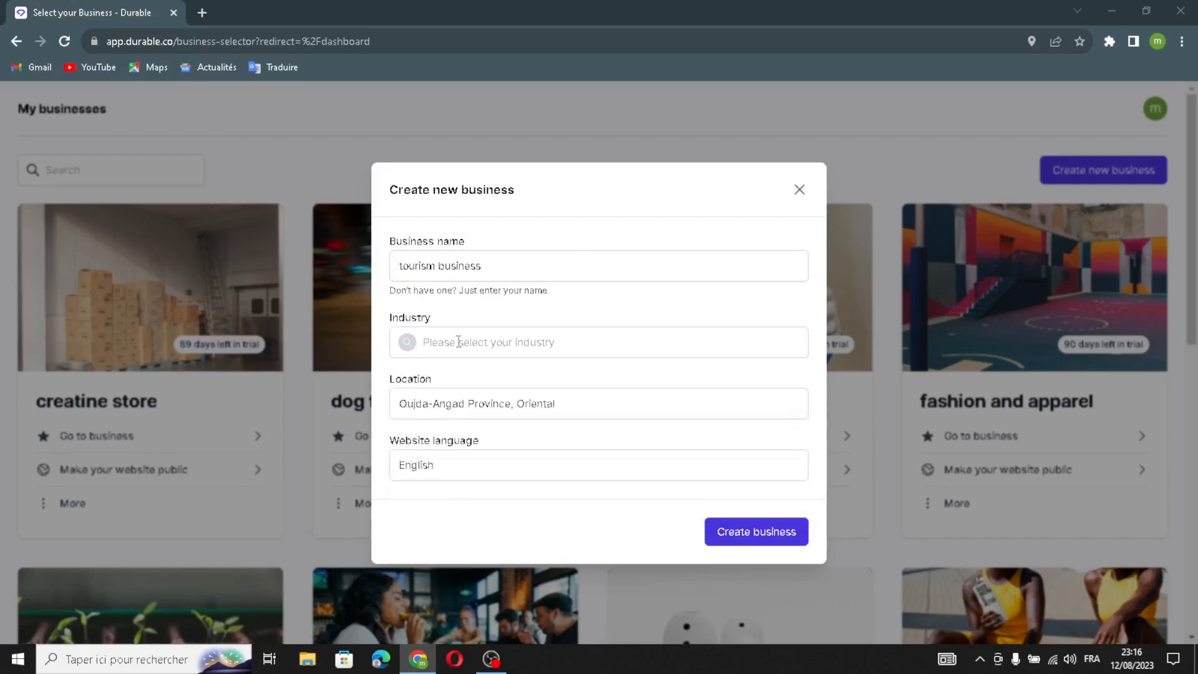
left_click(459, 342)
type("to")
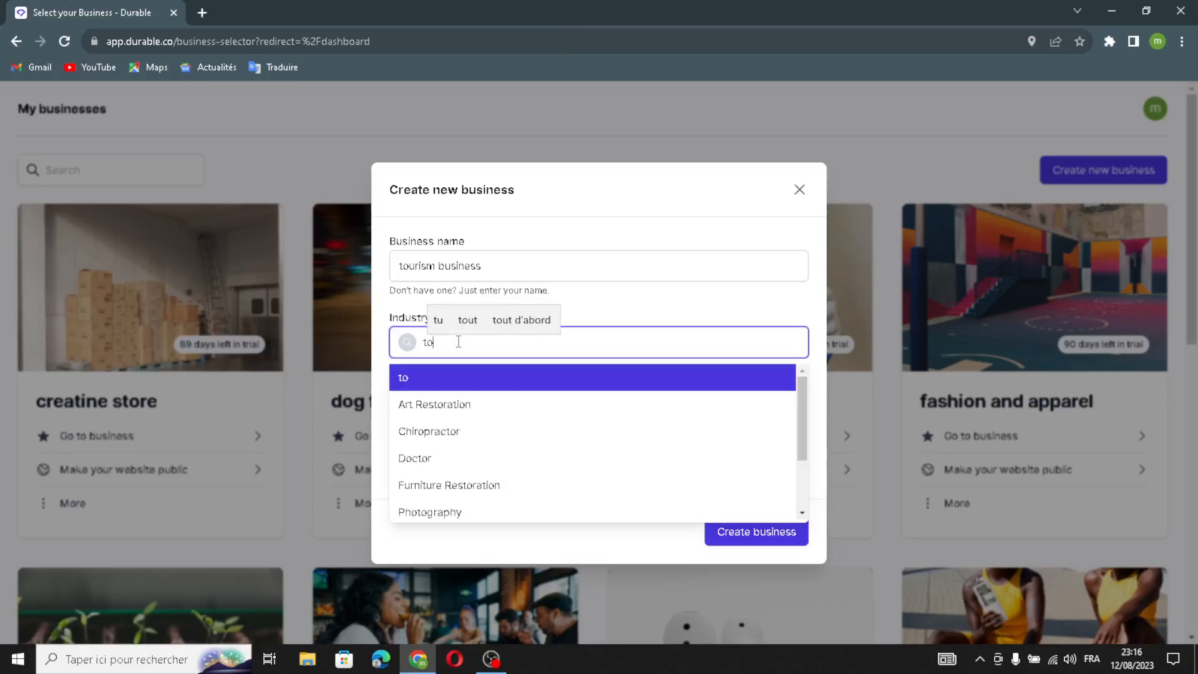
type("urism")
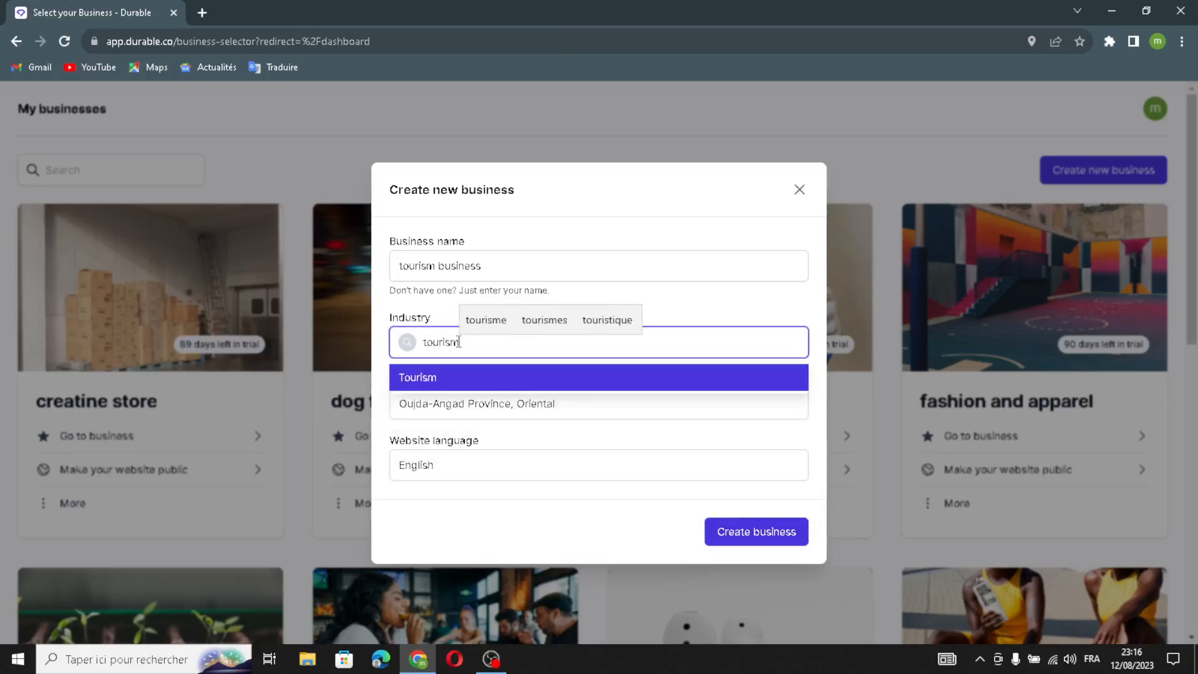
left_click(414, 377)
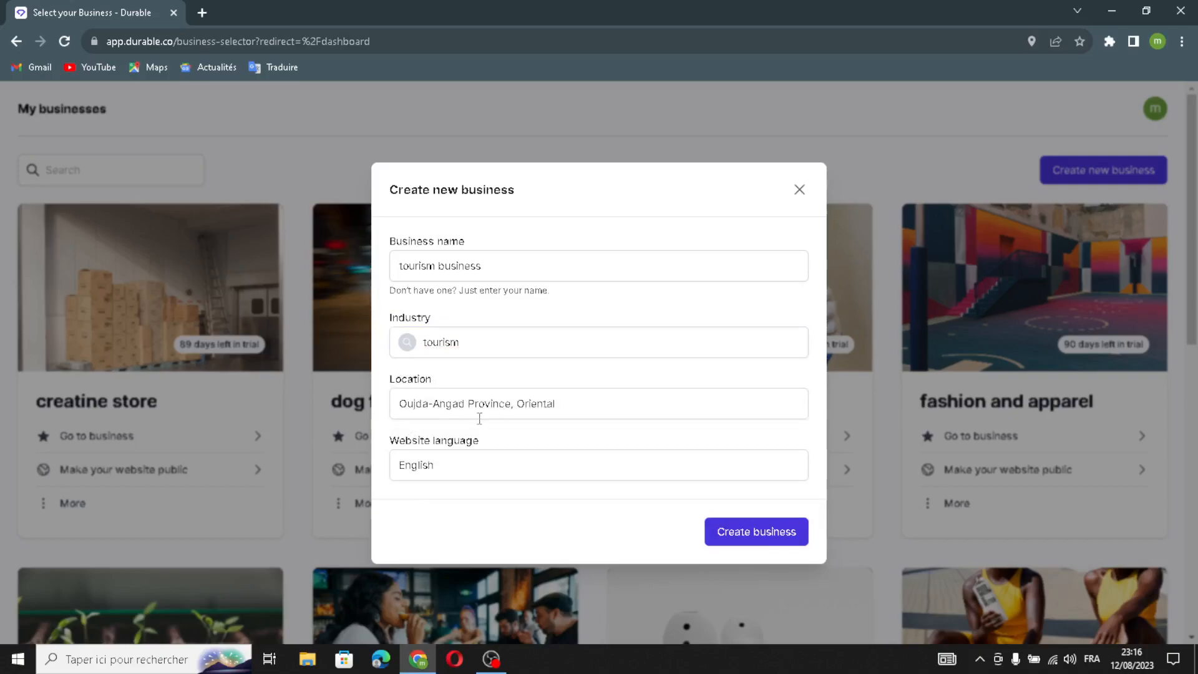
Keep the preset location and English as the website language, and create the business
left_click(565, 402)
left_click(496, 460)
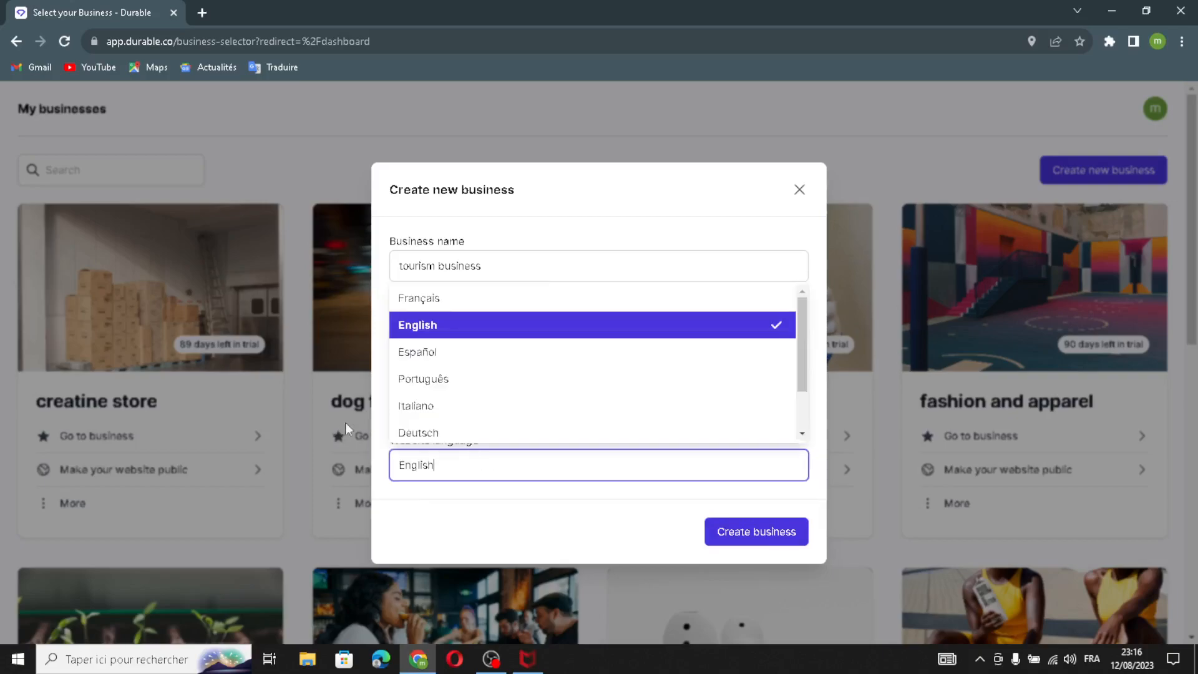
left_click(440, 510)
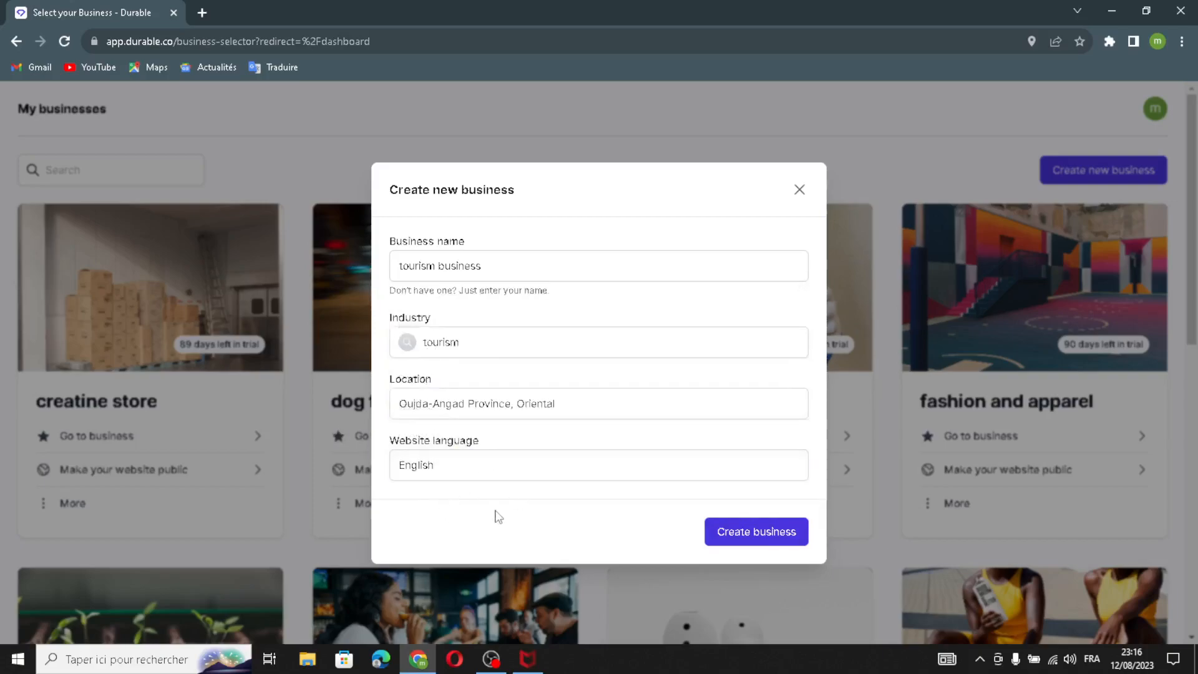
left_click(737, 548)
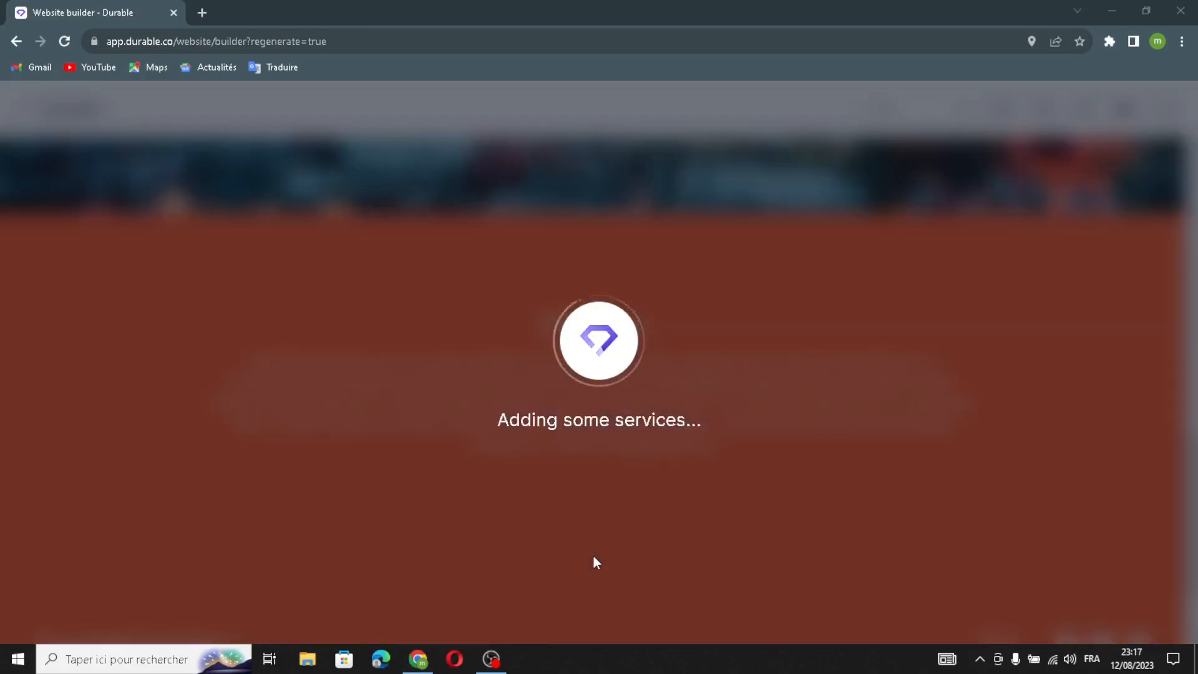
Open the generated website's header for editing and enable the logo in place of the company name
scroll(611, 489, "up", 15)
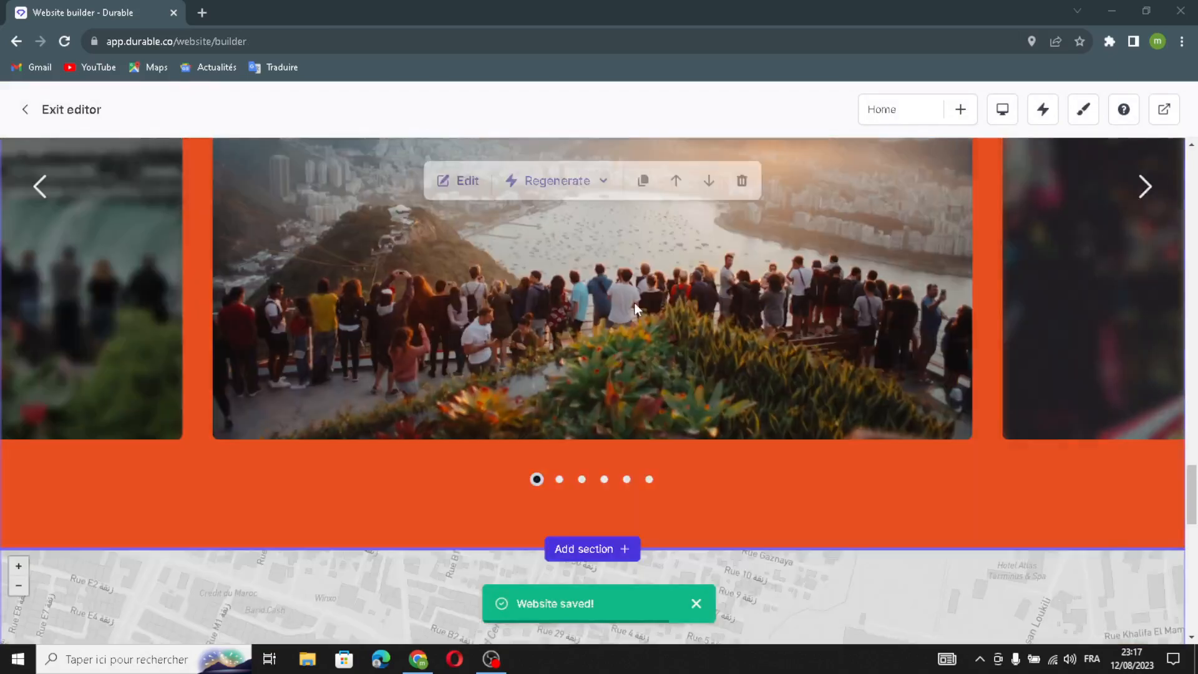
scroll(635, 299, "up", 20)
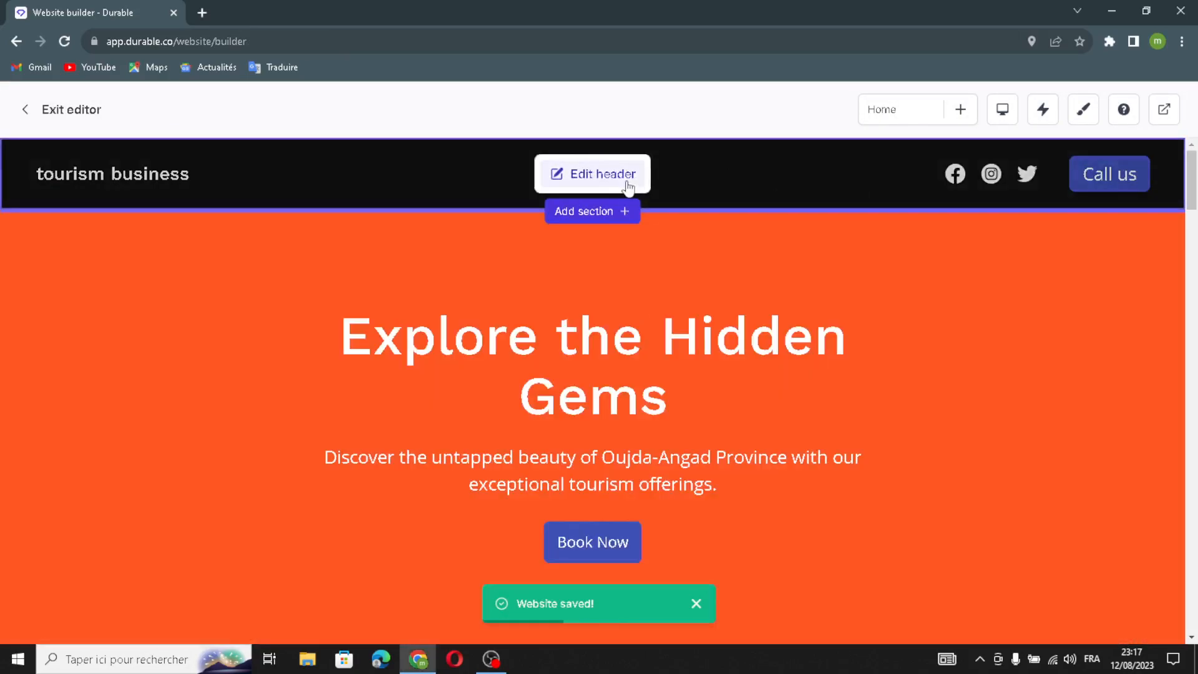
left_click(637, 172)
left_click_drag(1059, 344, 879, 324)
left_click_drag(1087, 330, 887, 332)
left_click(1019, 374)
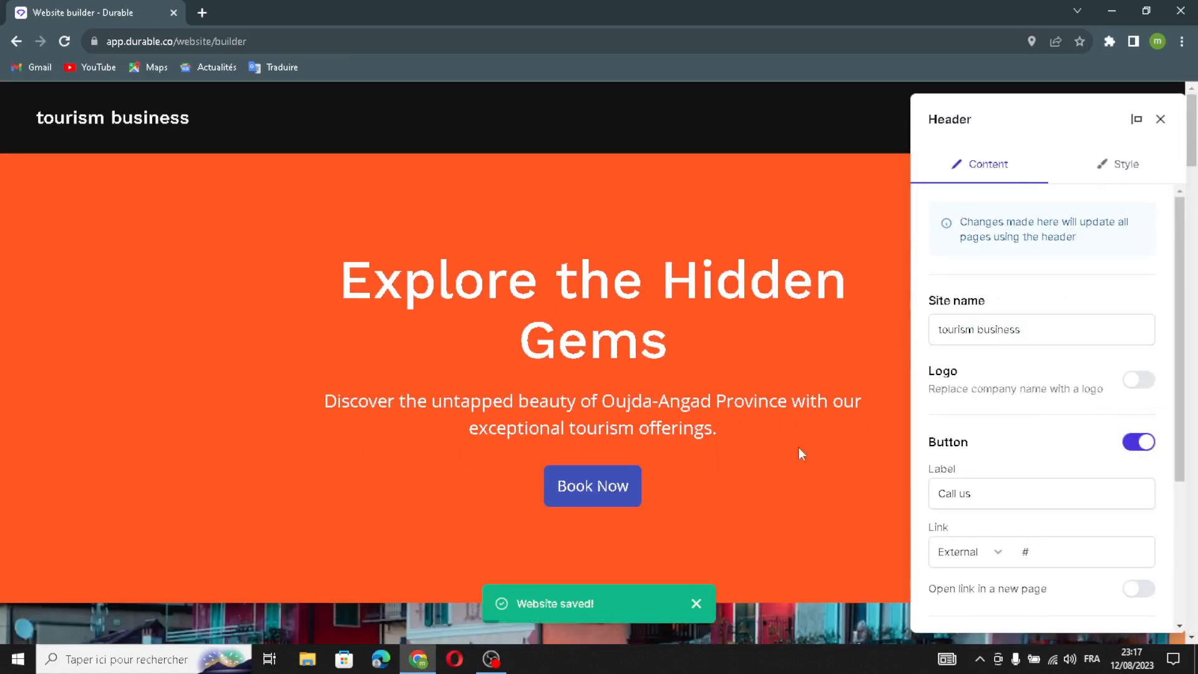
left_click(1139, 379)
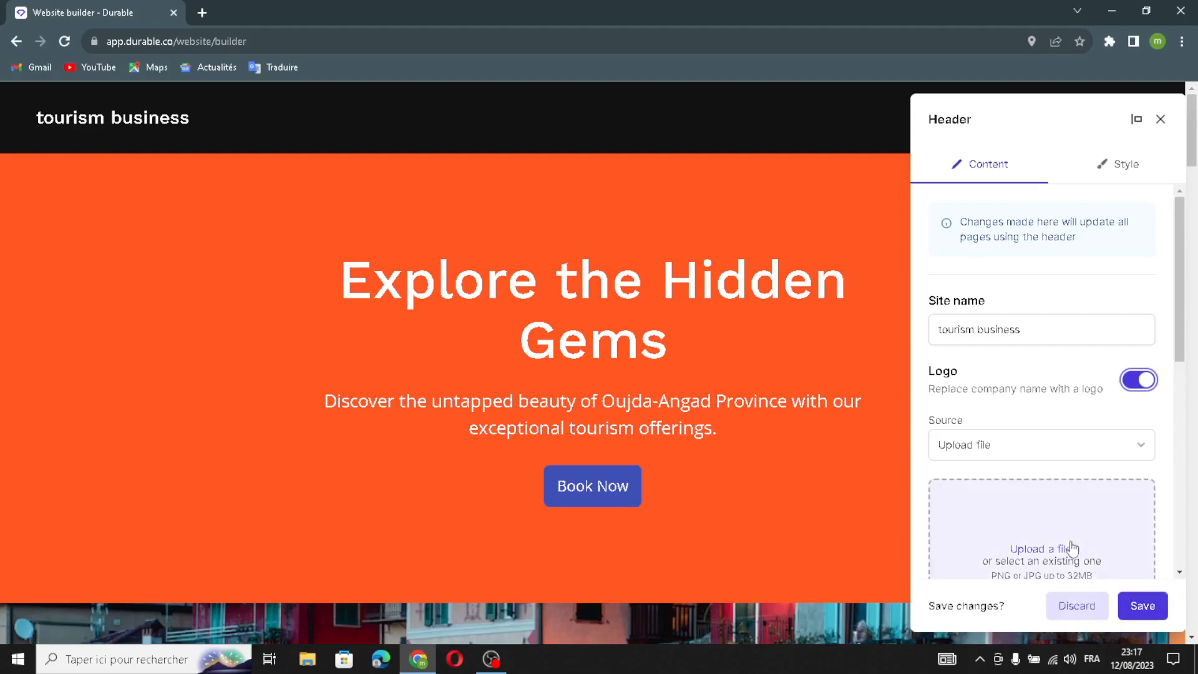
Switch the header's button off and on again and review its label and link fields
scroll(1021, 429, "down", 3)
scroll(1019, 326, "up", 2)
scroll(1019, 326, "down", 2)
scroll(1030, 449, "down", 2)
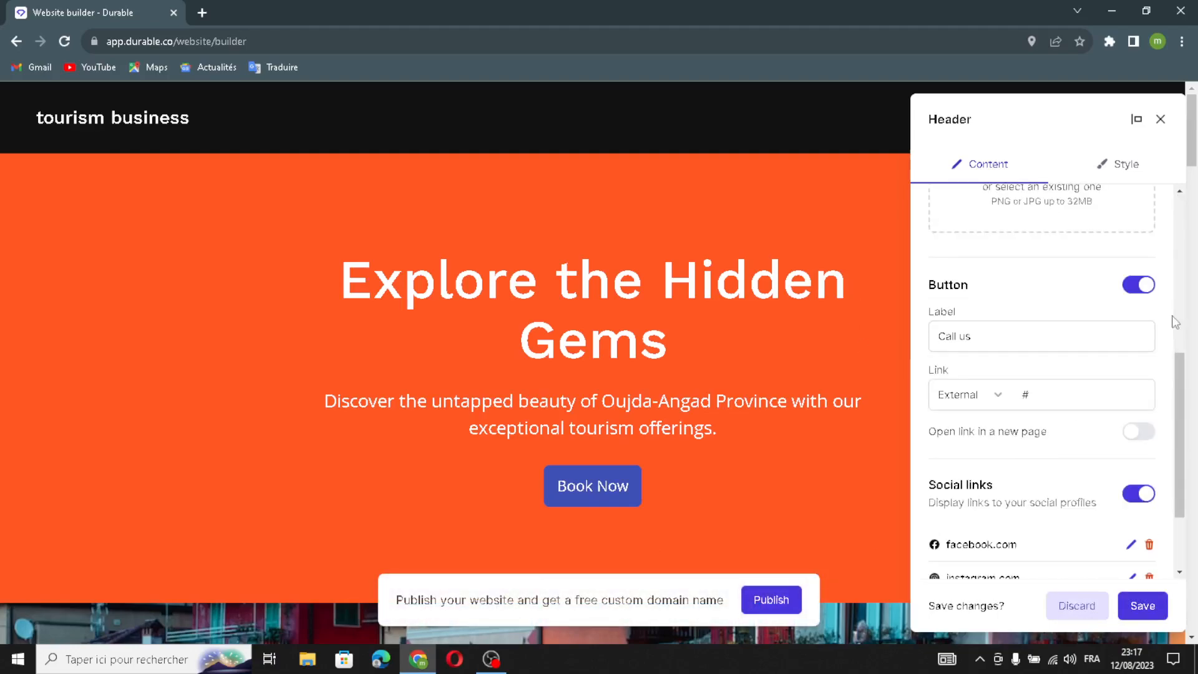
left_click(1155, 289)
left_click(1137, 317)
left_click_drag(1002, 377, 879, 369)
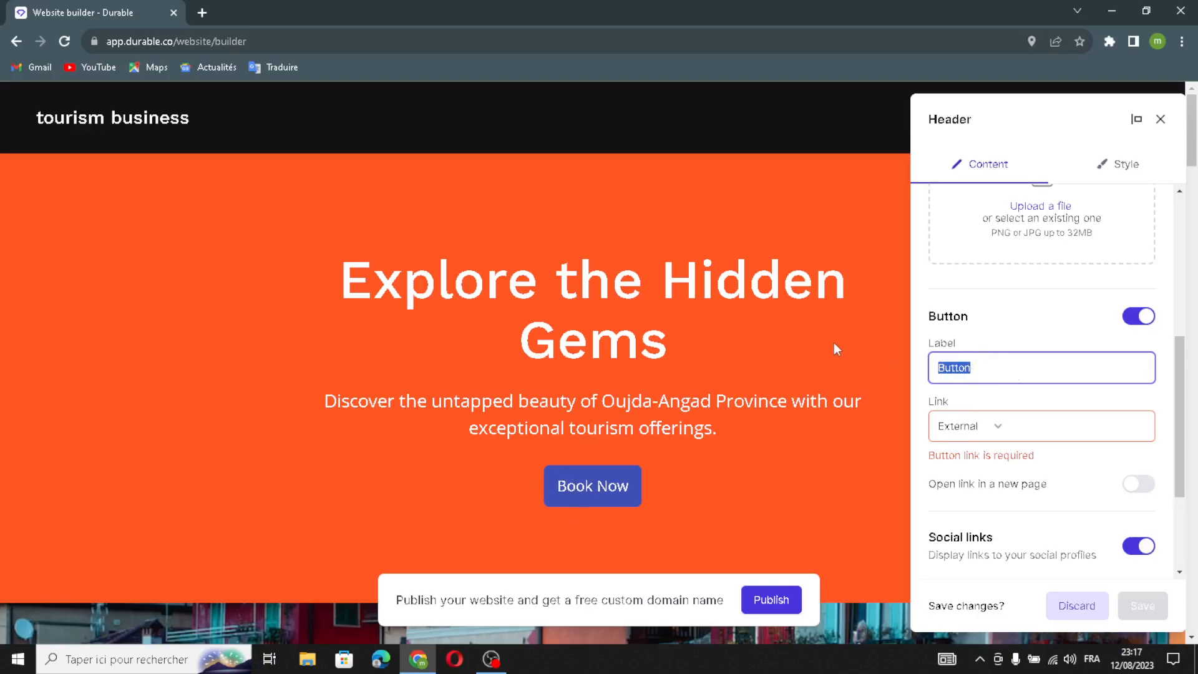
left_click(1022, 429)
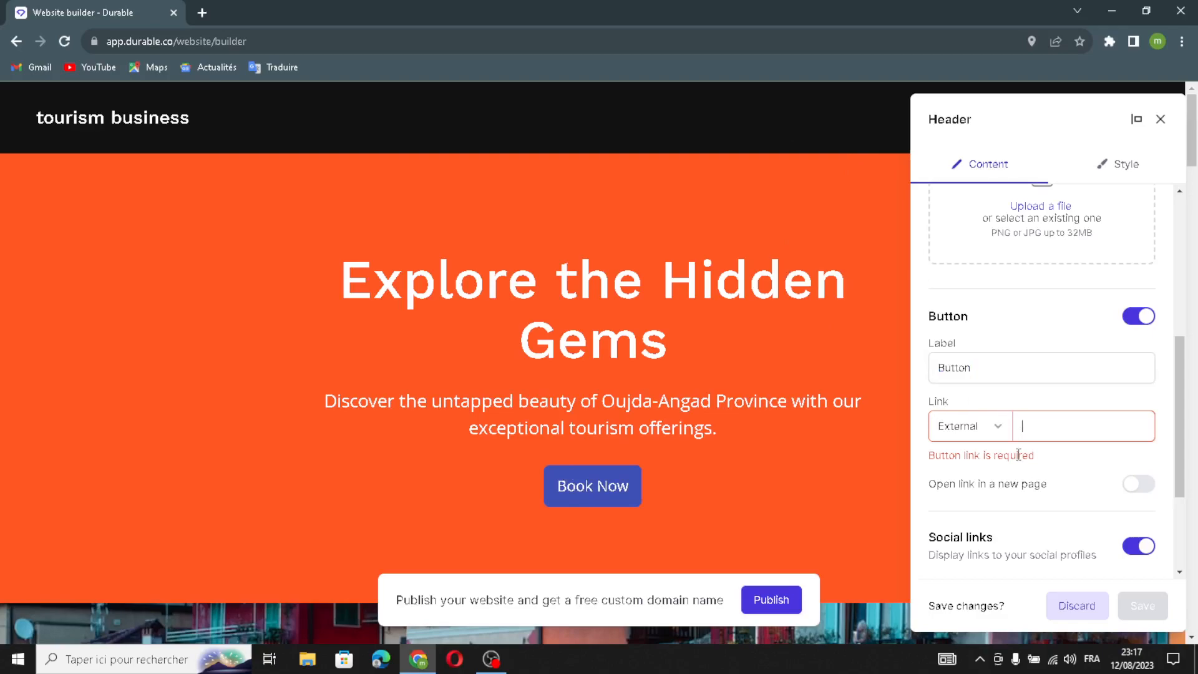
Set the header button's link to open in a new page and close the header settings, keeping the changes
scroll(1048, 431, "down", 3)
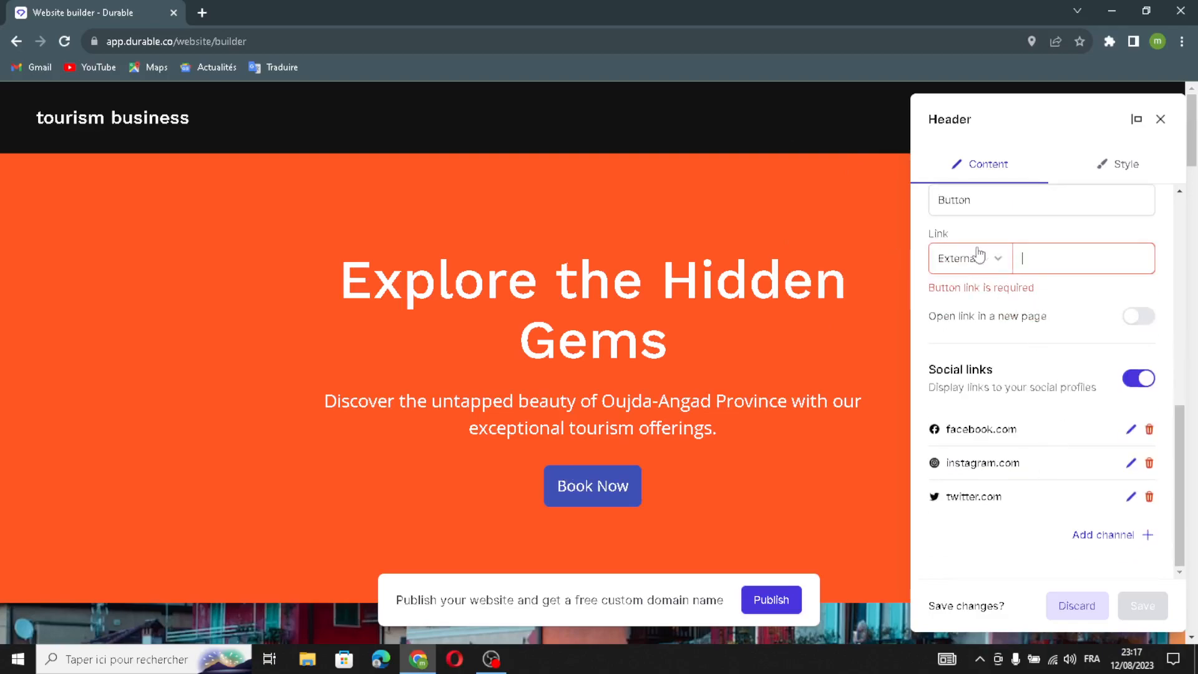
left_click(1130, 318)
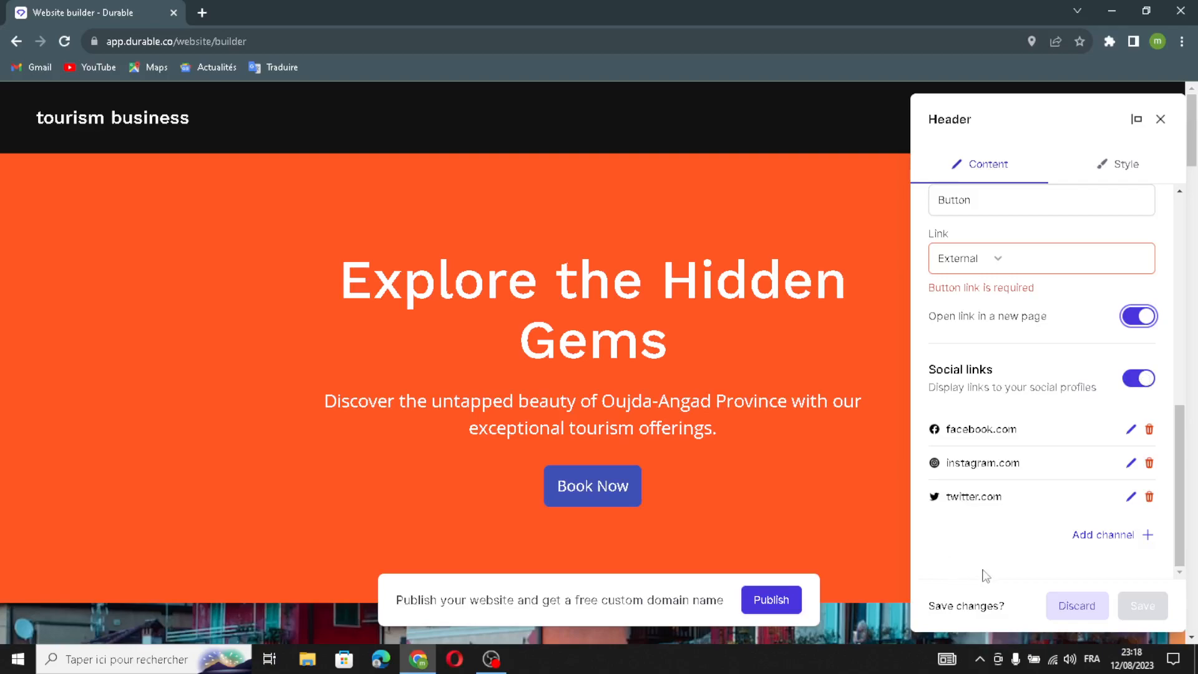
left_click(1161, 119)
left_click(724, 403)
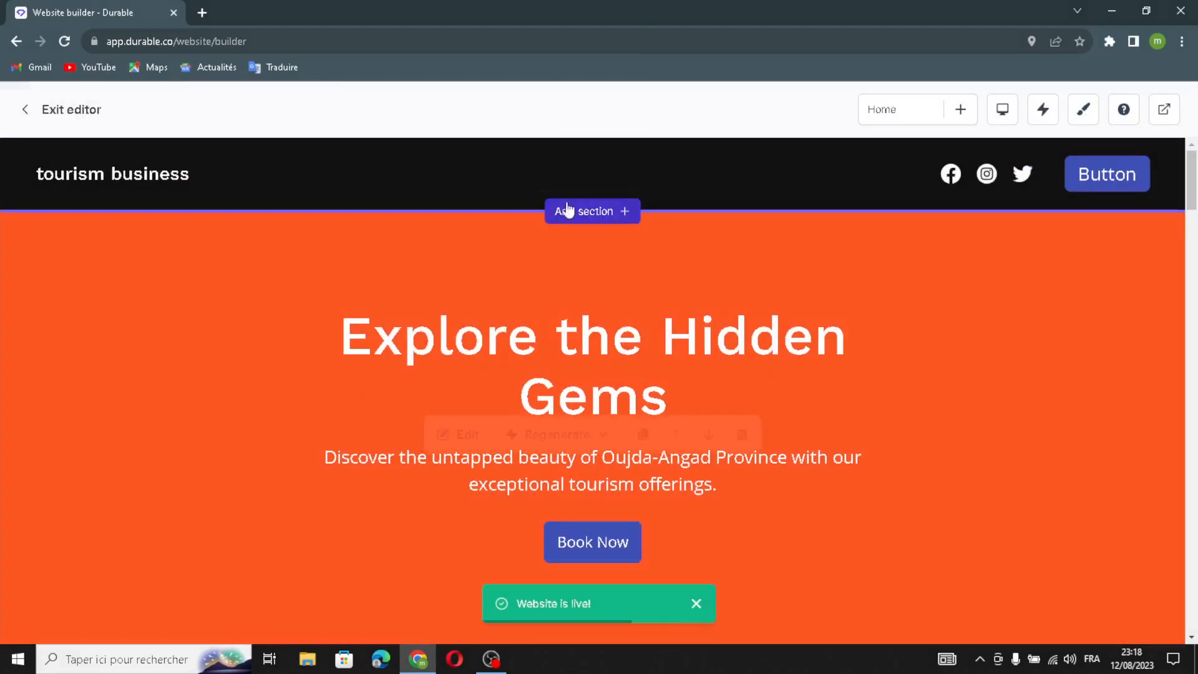
Examine the section types that can be added below the header, without adding one
left_click(553, 230)
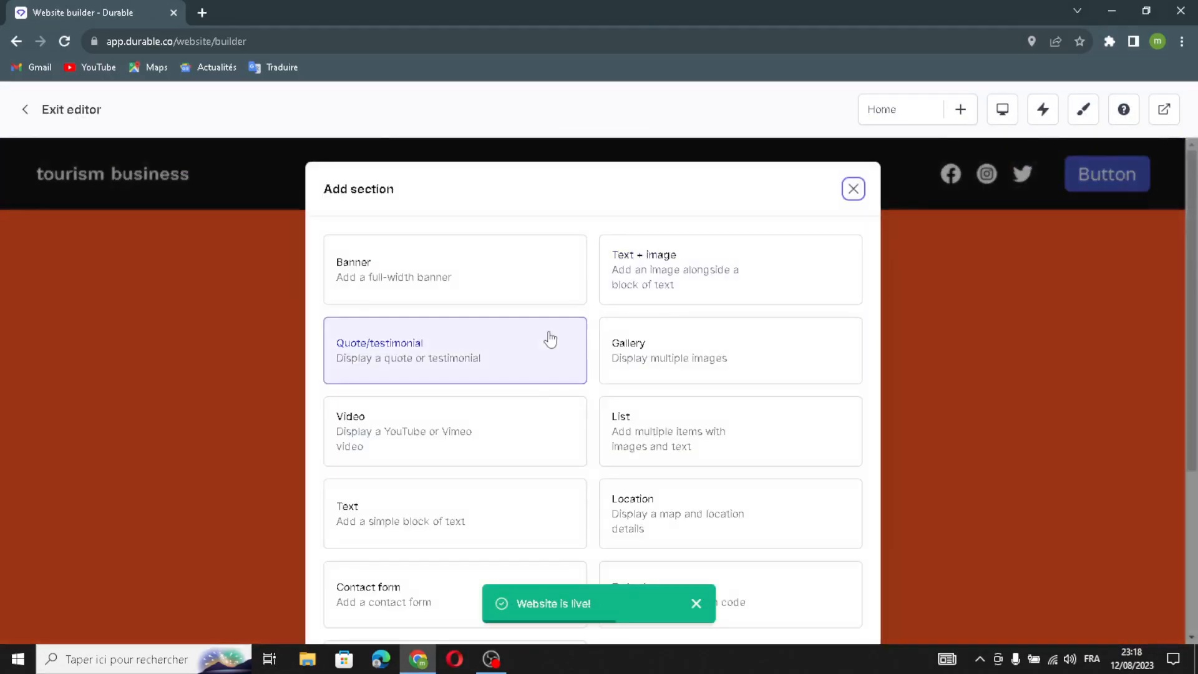
scroll(642, 350, "down", 4)
scroll(643, 385, "up", 4)
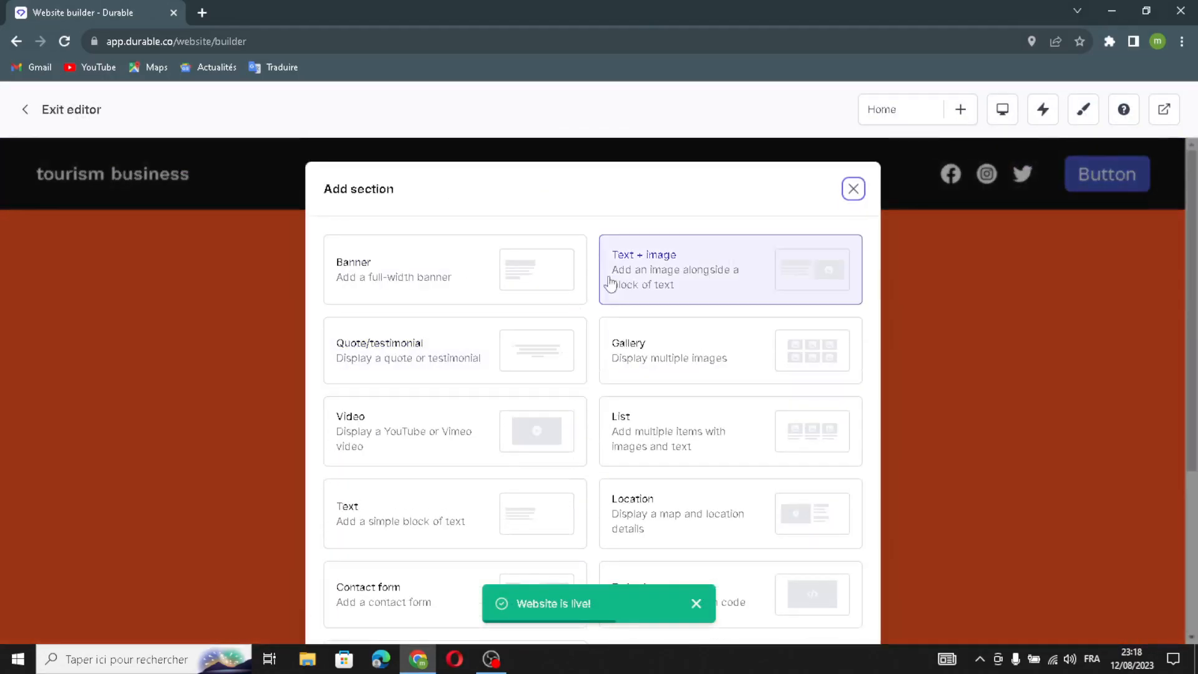
scroll(626, 351, "down", 3)
scroll(500, 412, "down", 2)
scroll(722, 377, "up", 4)
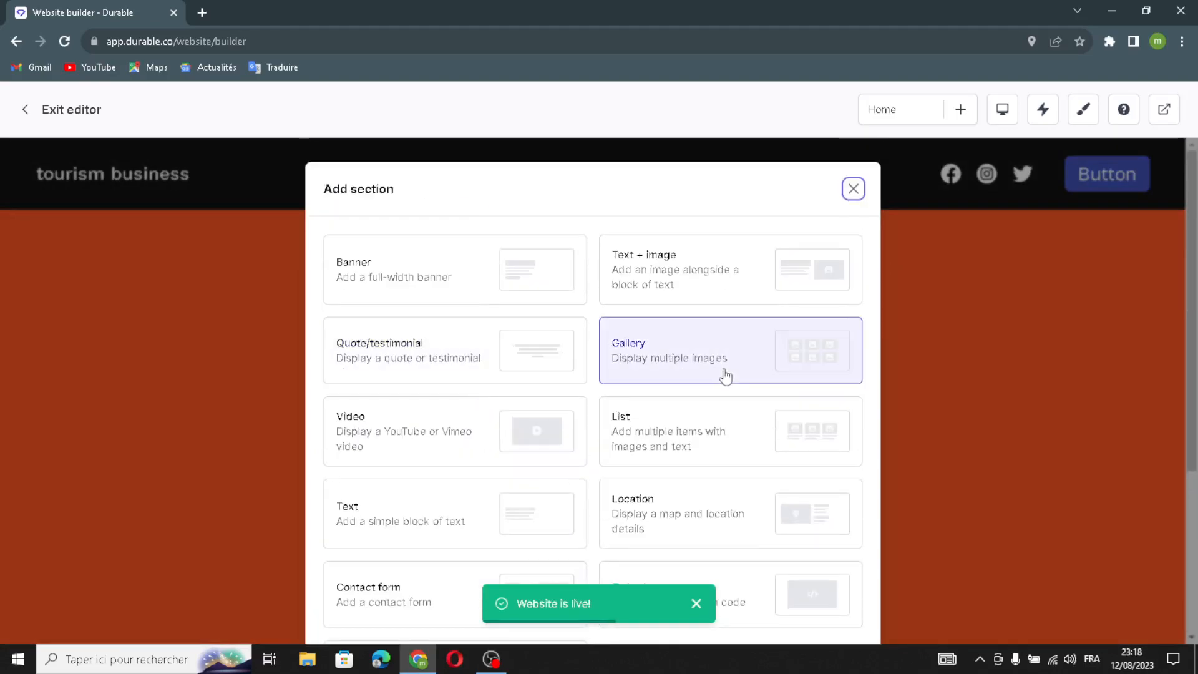
scroll(690, 347, "down", 4)
scroll(690, 348, "up", 4)
left_click(853, 188)
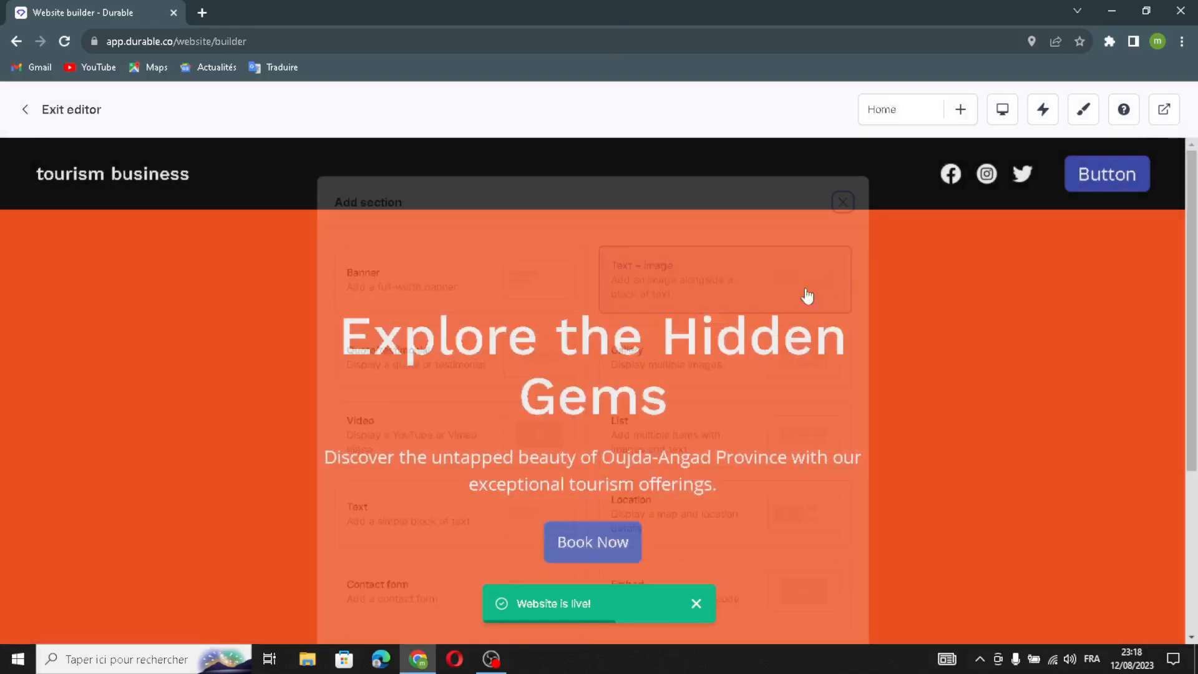
Open the orange banner section for editing and regenerate its heading with AI
scroll(909, 320, "down", 2)
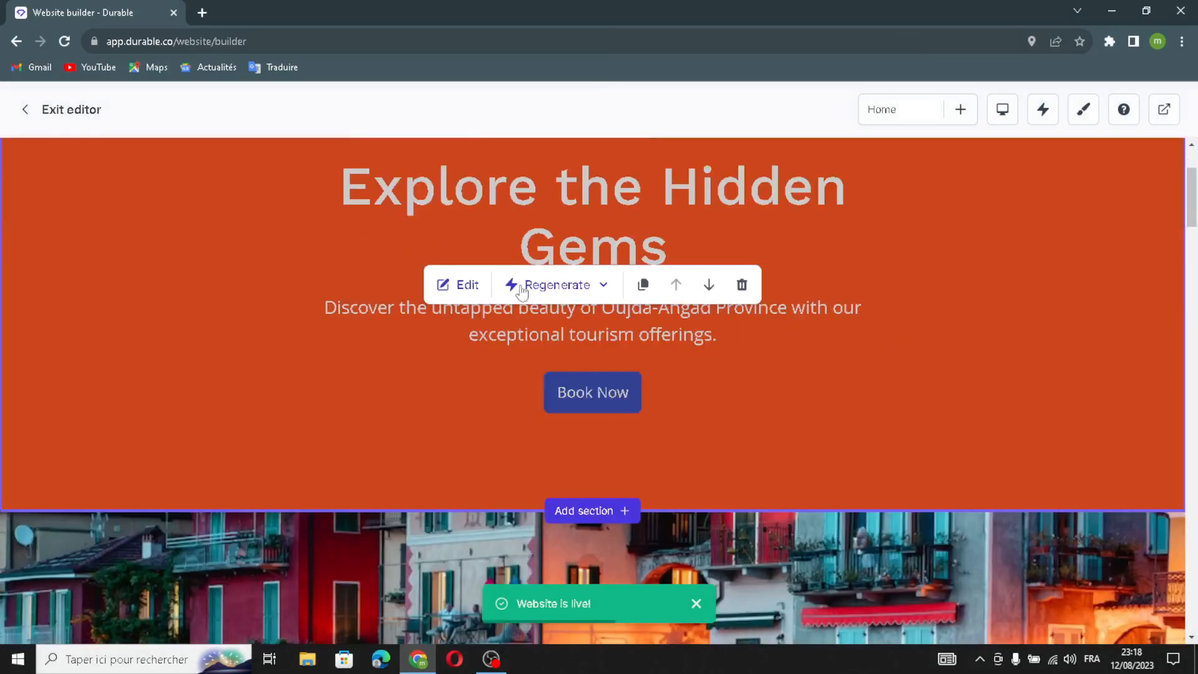
left_click(461, 290)
scroll(867, 394, "up", 1)
left_click_drag(1087, 242, 1113, 236)
left_click(1125, 212)
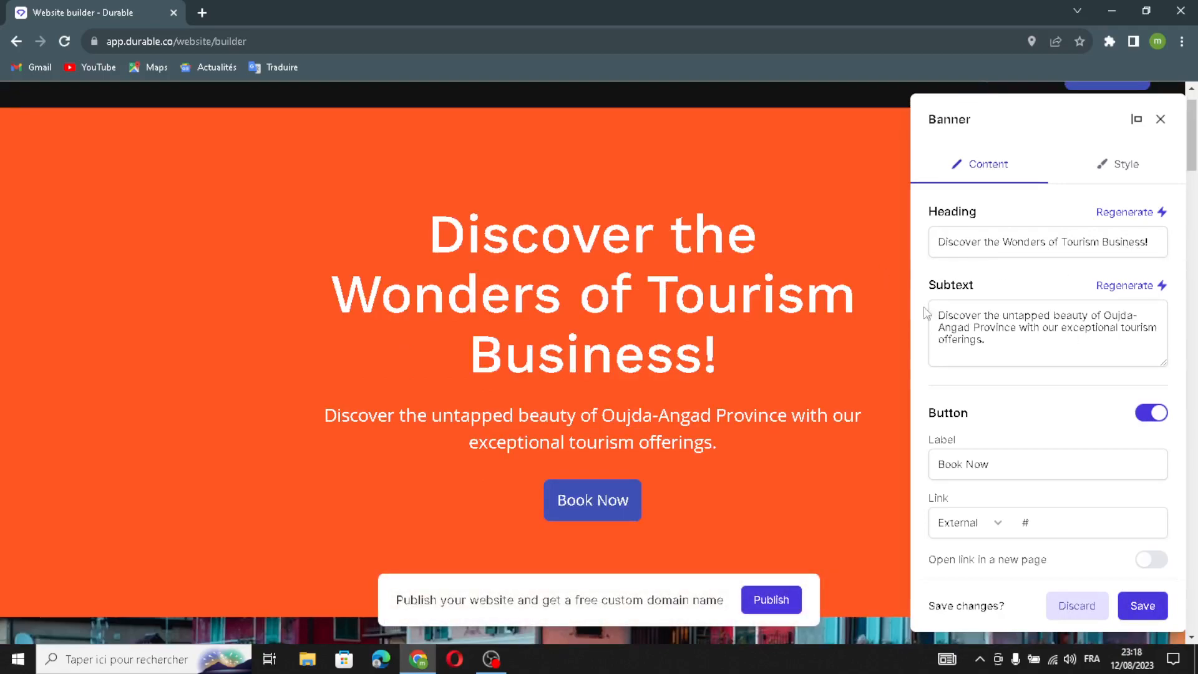
Regenerate the banner's subtext with AI
triple_click(1117, 334)
left_click(1121, 346)
triple_click(1120, 345)
left_click(1070, 349)
left_click_drag(1070, 349, 934, 309)
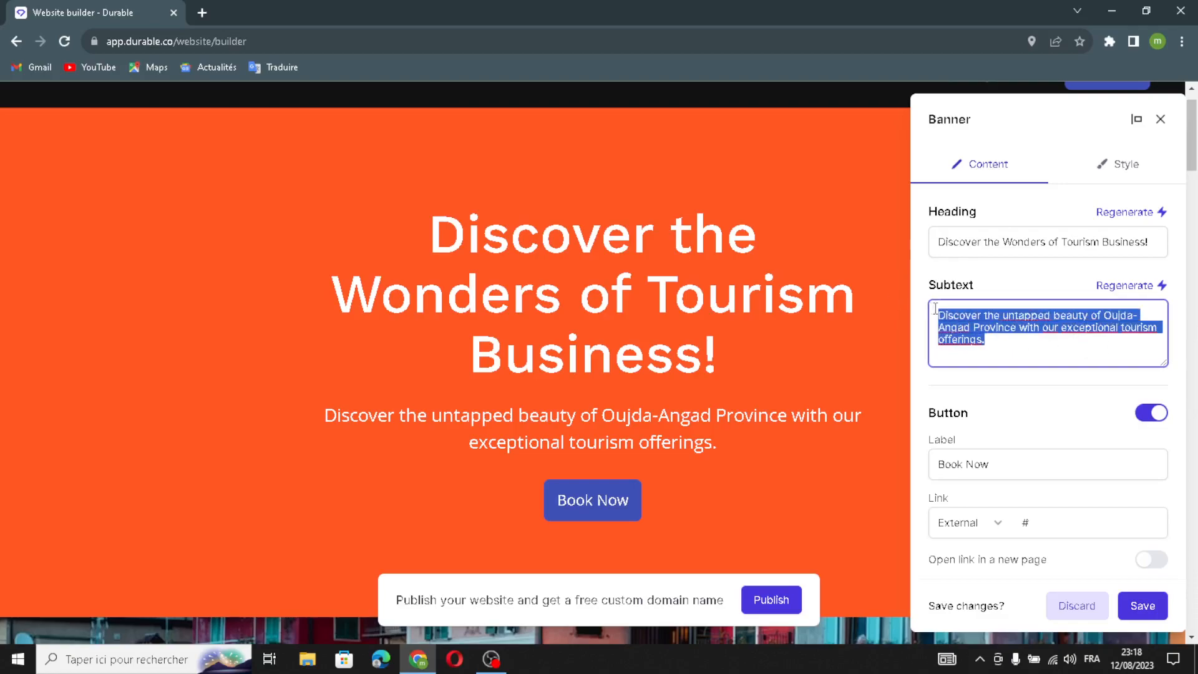
left_click(1160, 286)
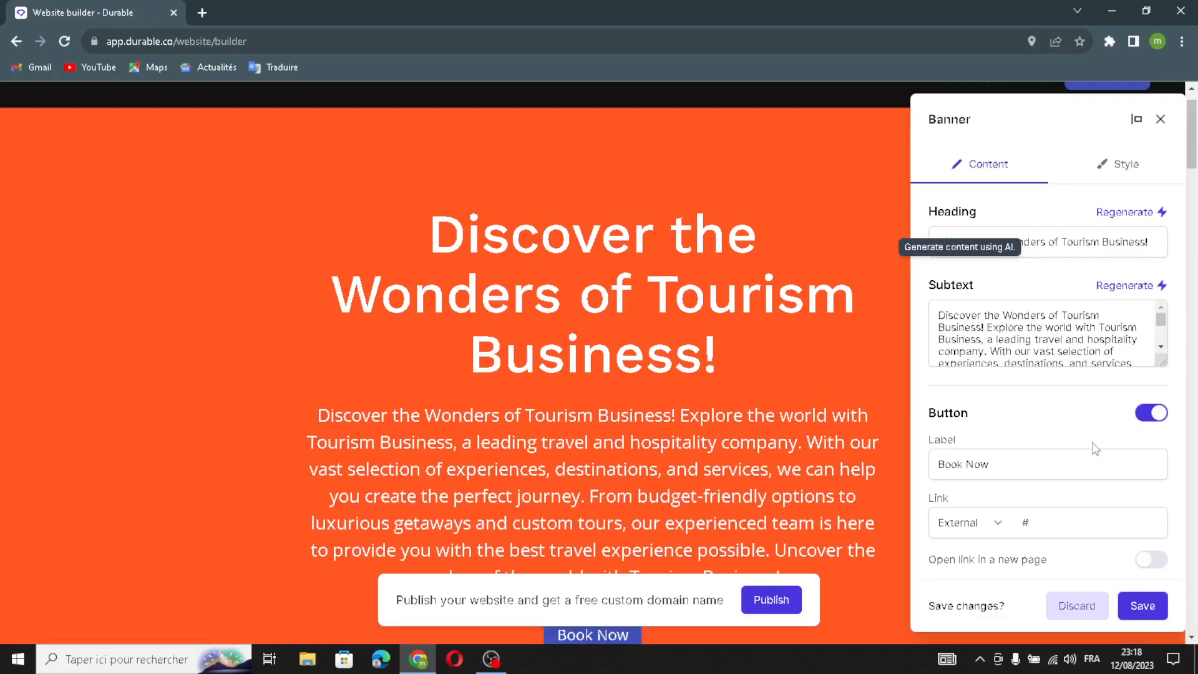
Switch the banner's button off and back on, and check its label and external link fields
left_click(1152, 412)
left_click(1152, 412)
scroll(1092, 506, "down", 1)
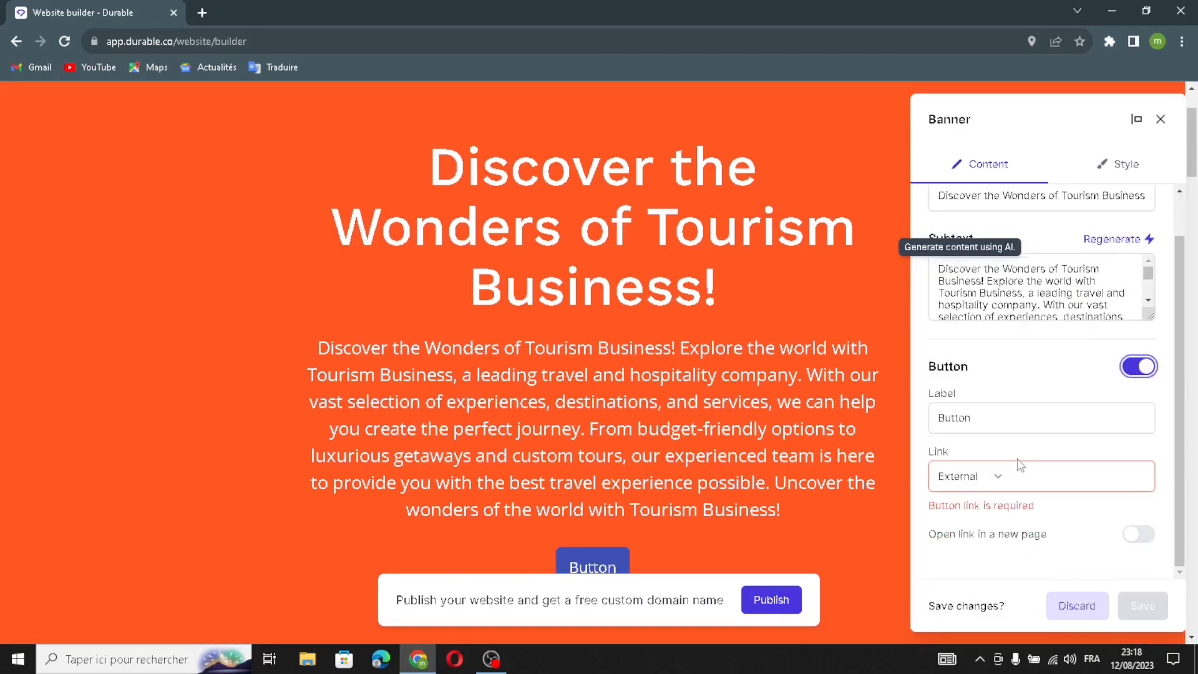
left_click(1046, 472)
left_click_drag(1000, 413, 939, 423)
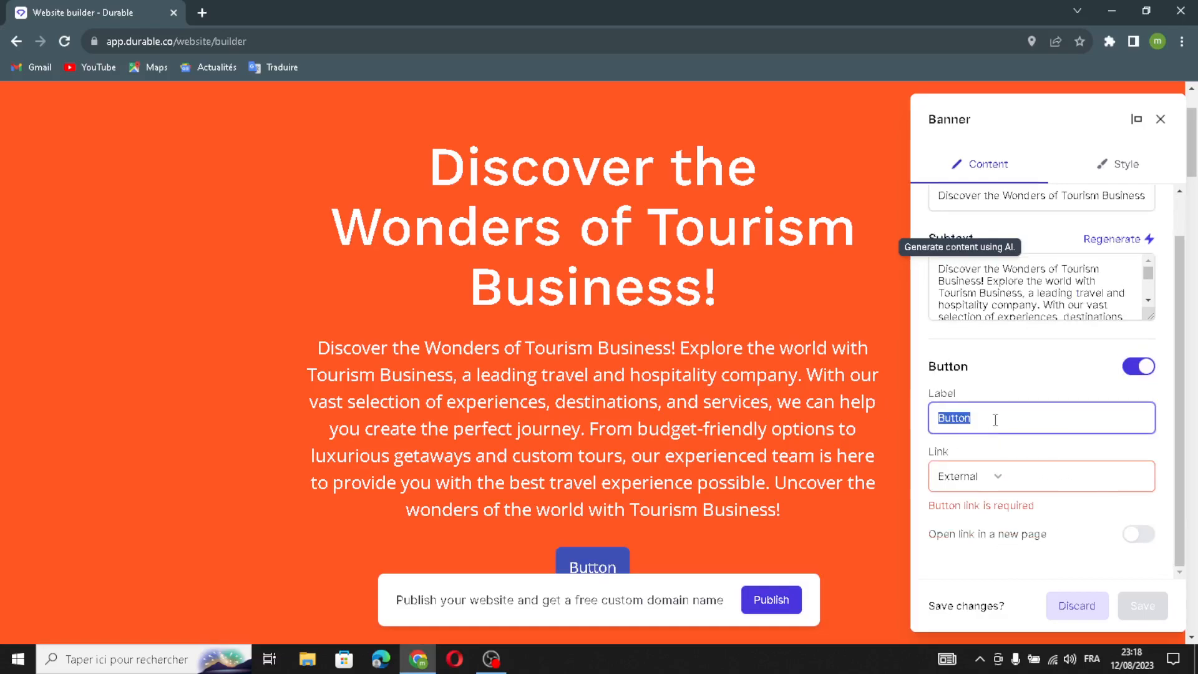
left_click(1067, 484)
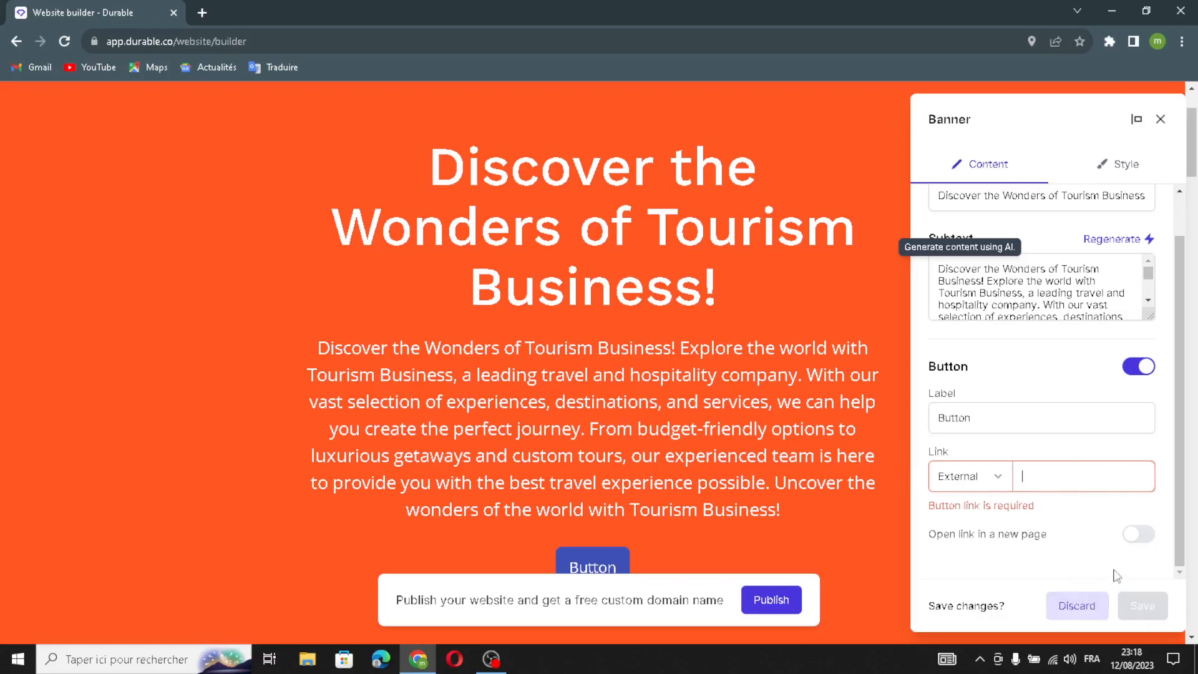
Set the banner button's link to open in a new page and close the banner settings, applying the changes
left_click(1143, 535)
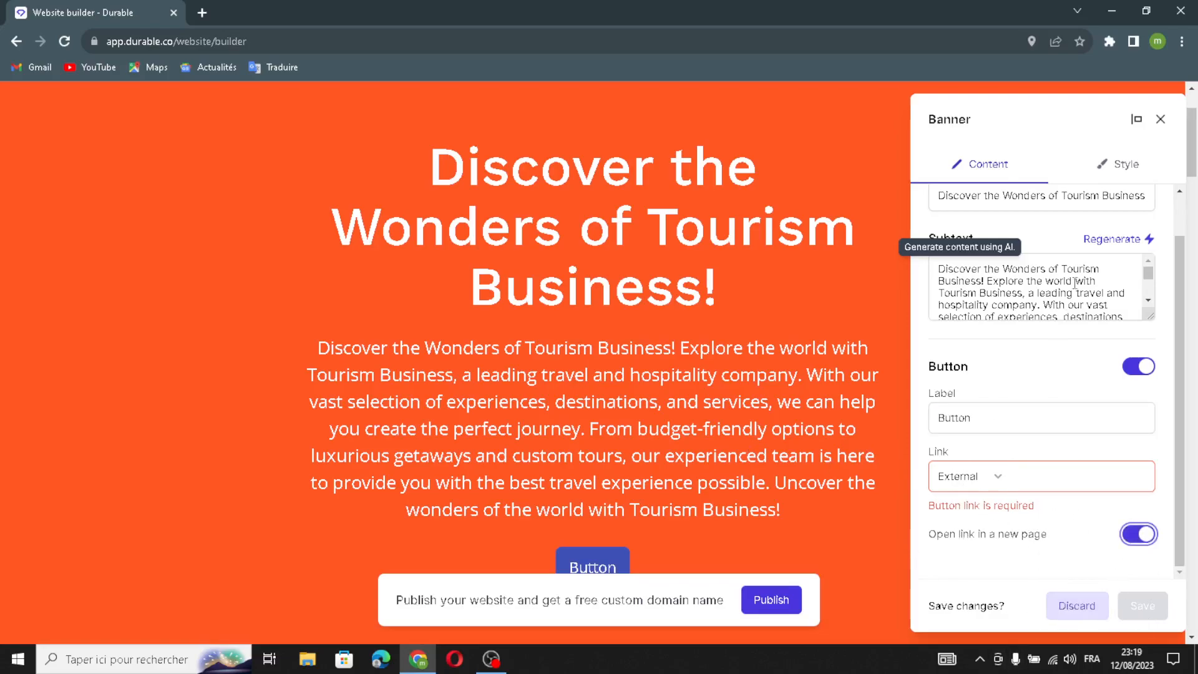
left_click(1161, 119)
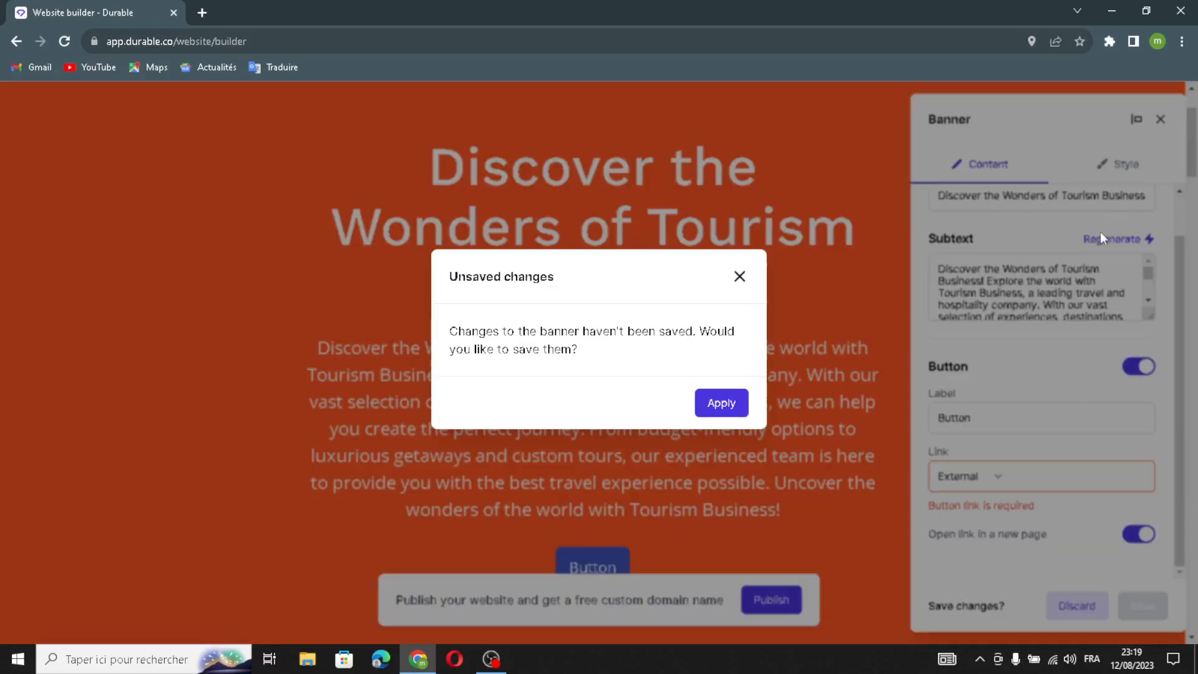
left_click(704, 405)
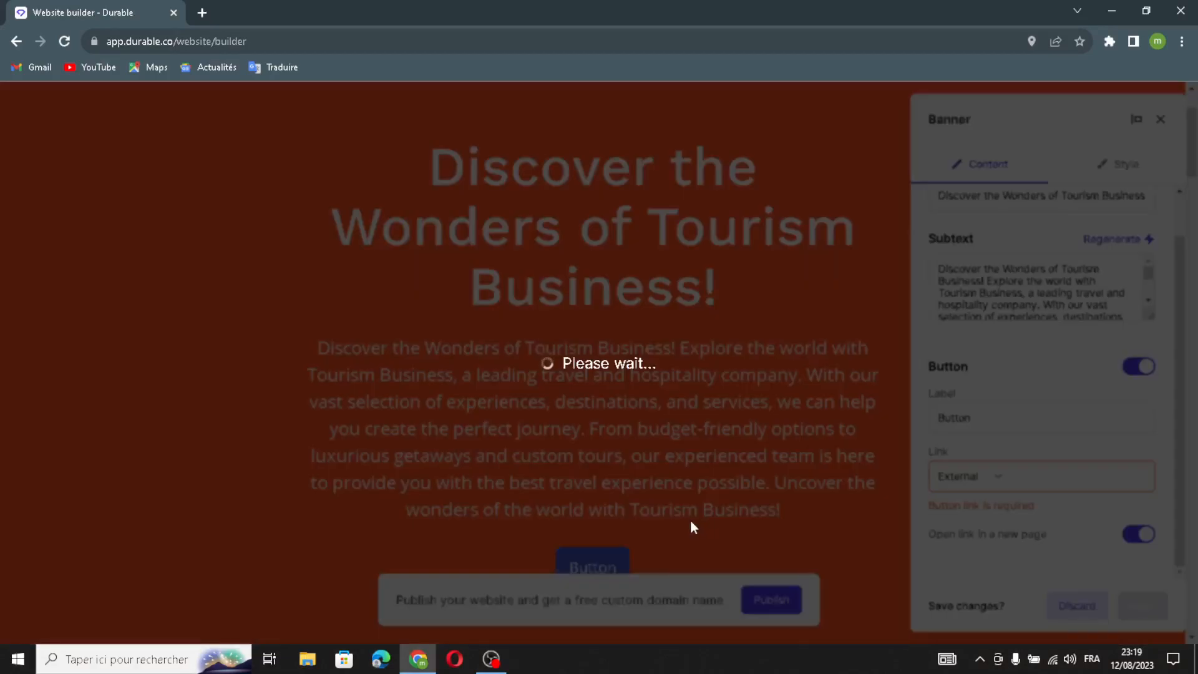
Regenerate the image in the section below the banner with AI and save the change
scroll(931, 444, "down", 5)
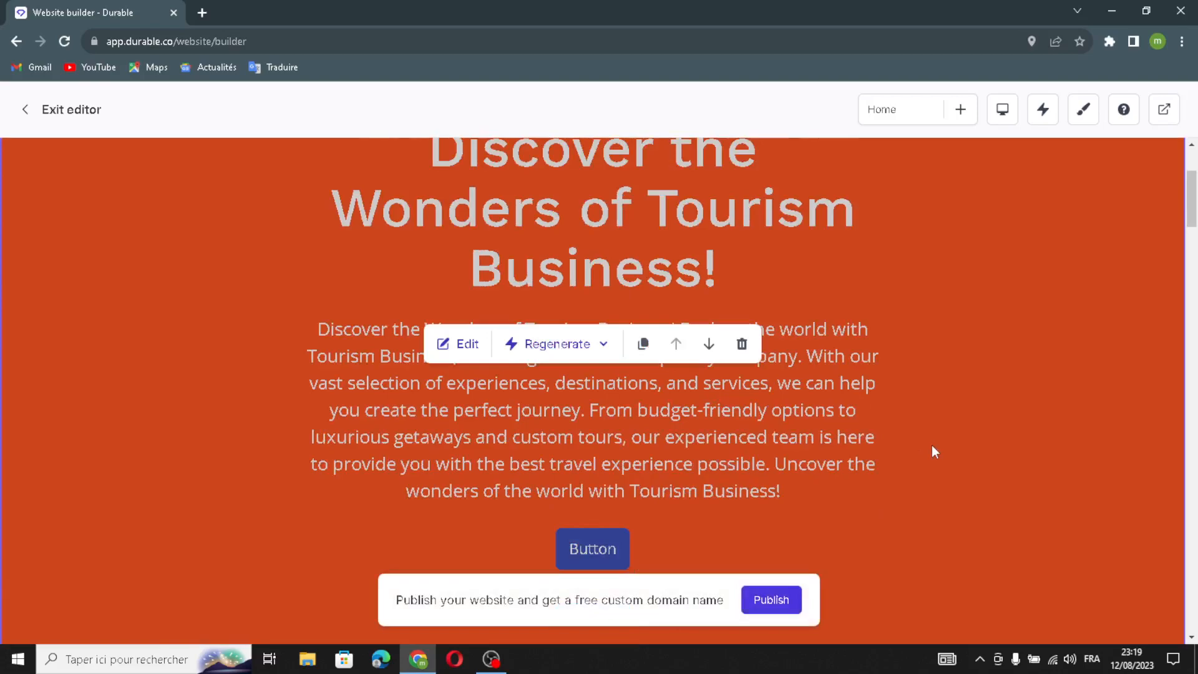
scroll(668, 371, "down", 5)
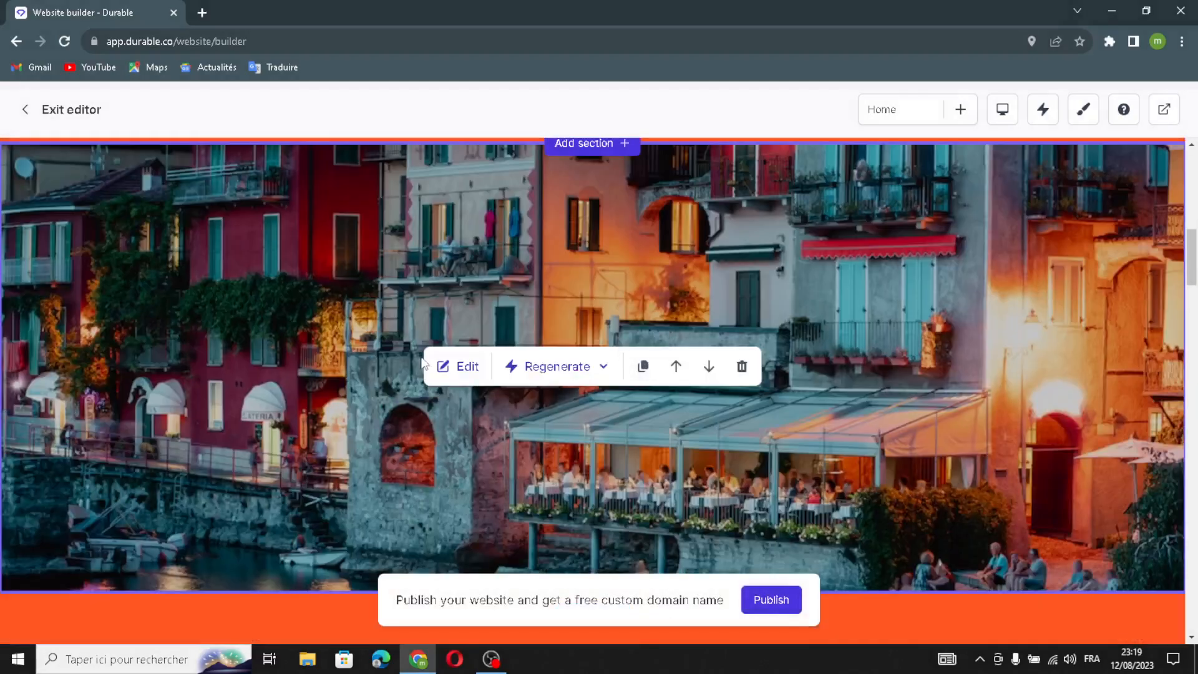
left_click(457, 366)
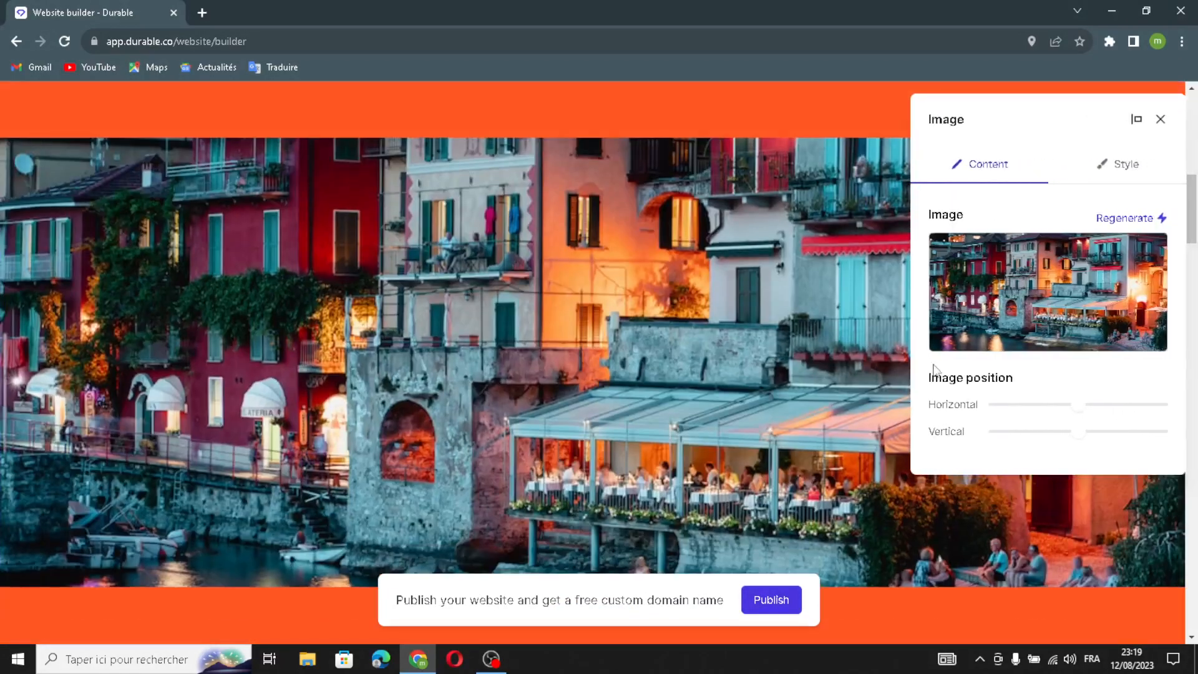
mouse_move(1075, 248)
left_click(1123, 219)
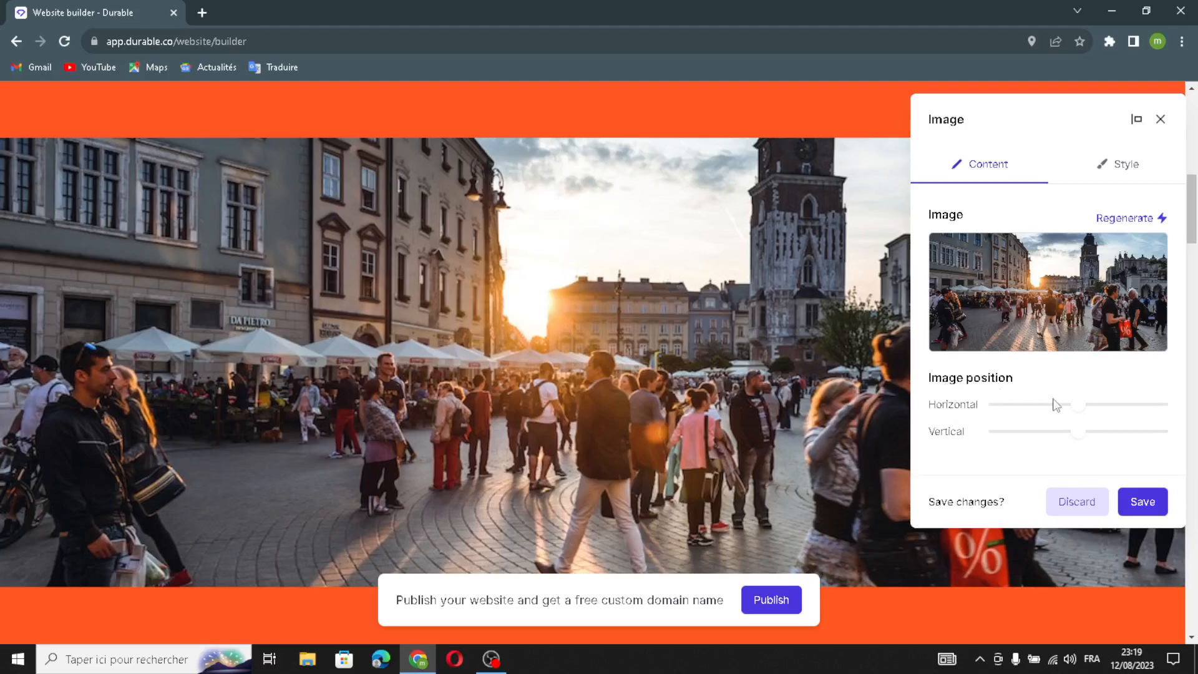
left_click(1129, 506)
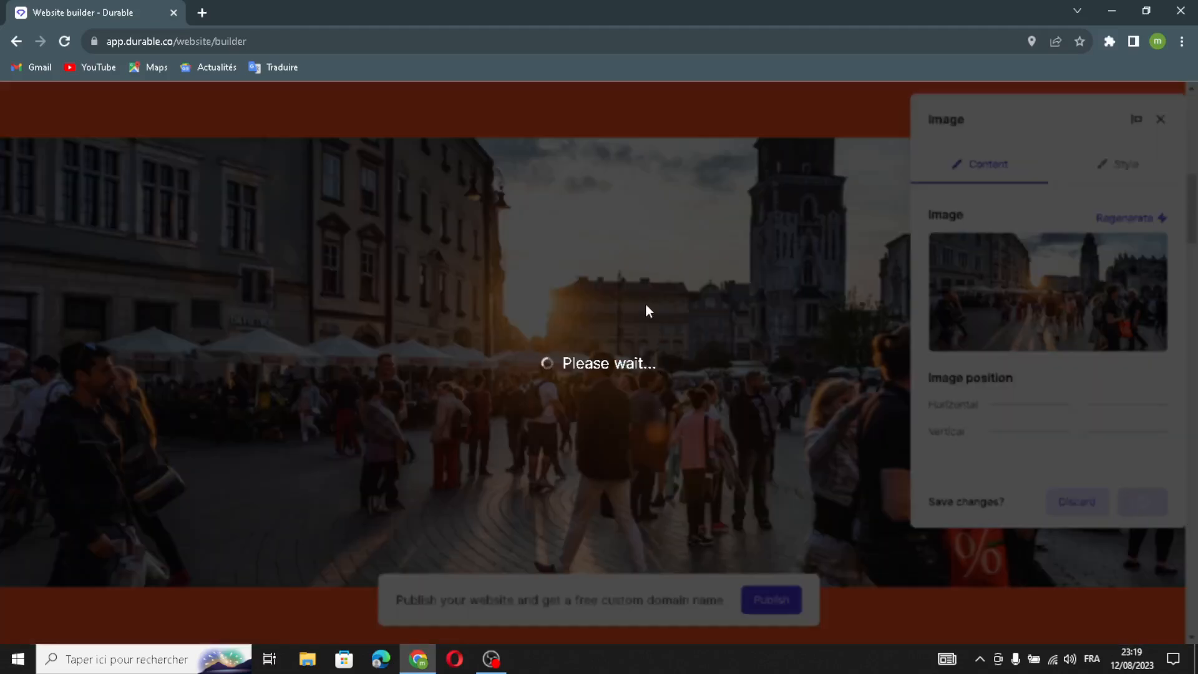
Regenerate the About us section's text with AI, review the new text and save it
scroll(733, 404, "down", 5)
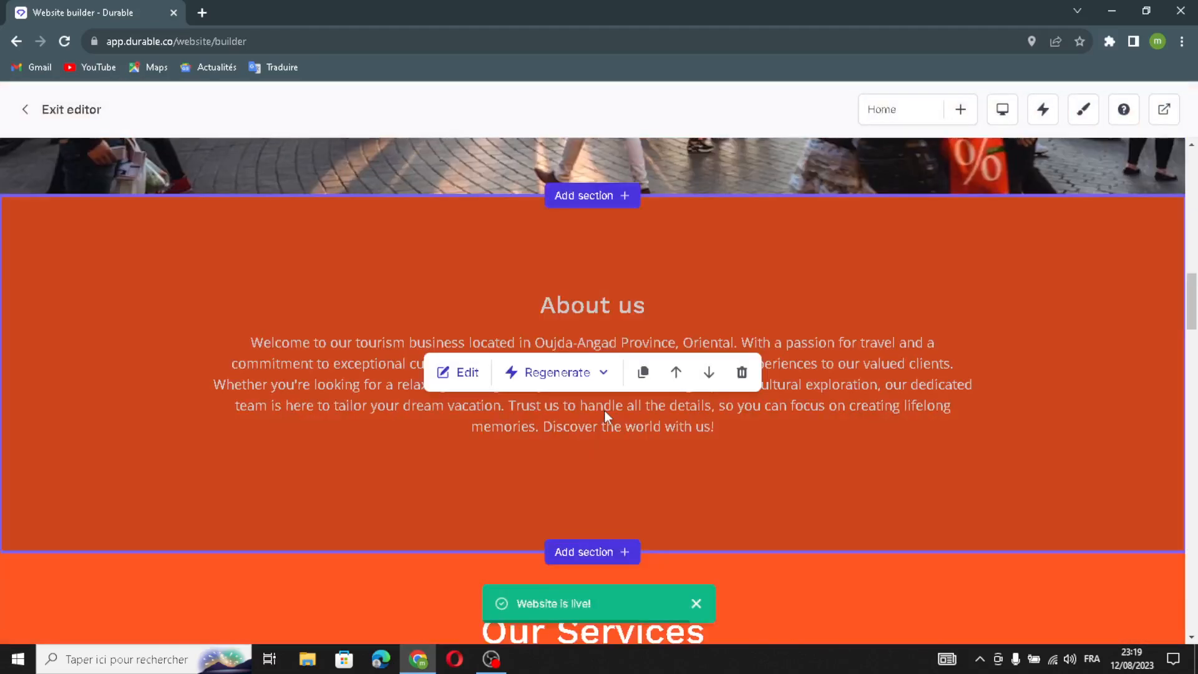
left_click(462, 373)
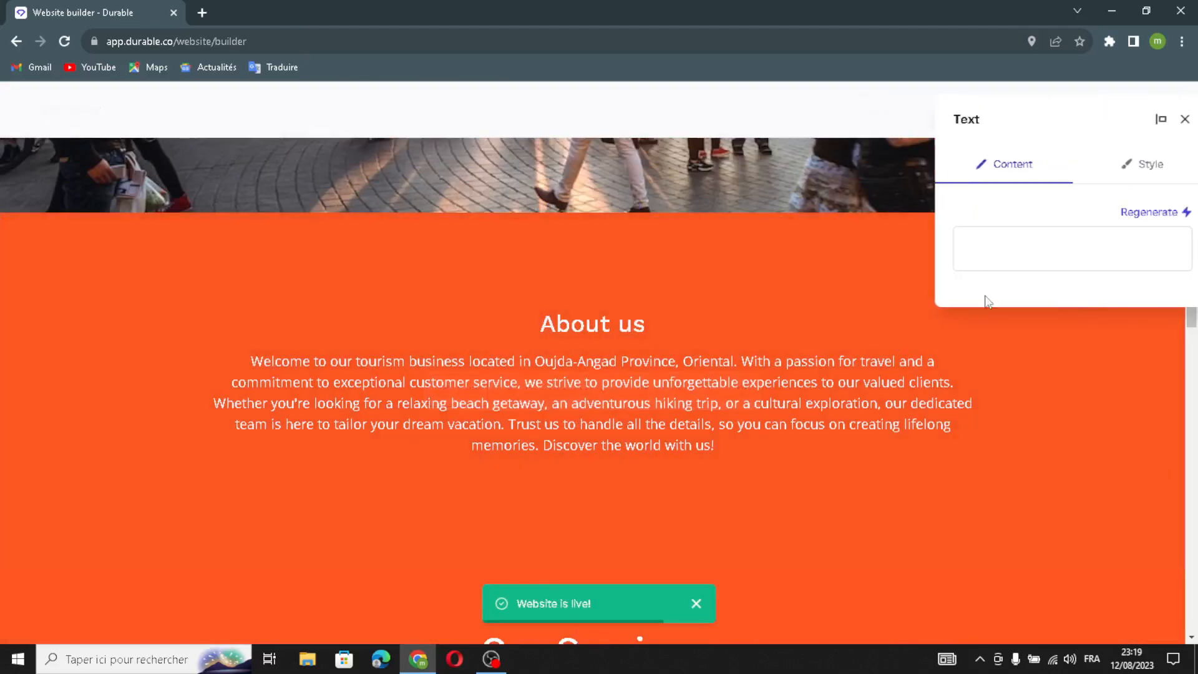
left_click(1118, 213)
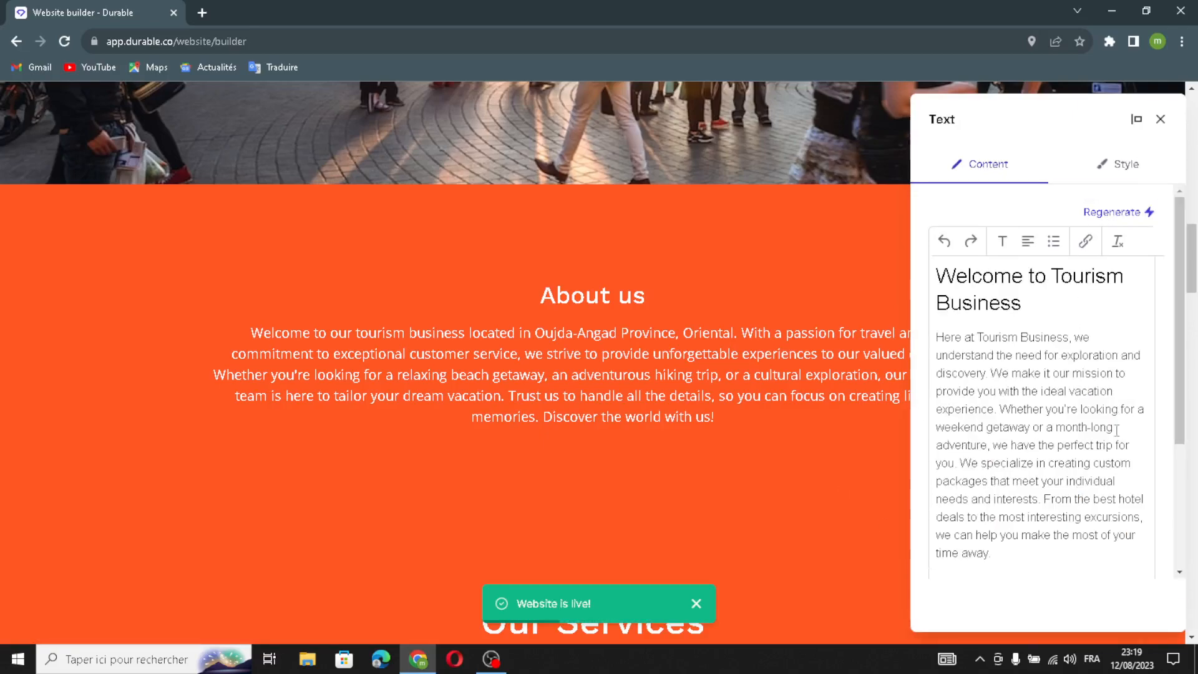
scroll(1019, 302, "down", 5)
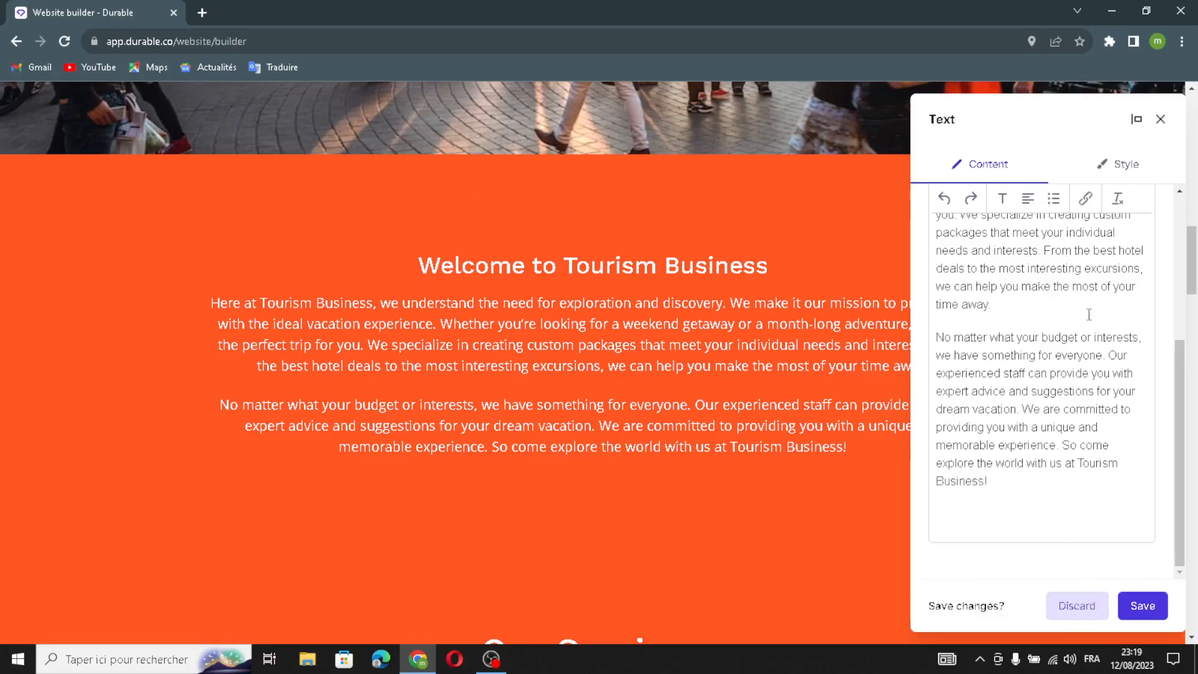
scroll(1086, 316, "up", 5)
scroll(1104, 430, "down", 4)
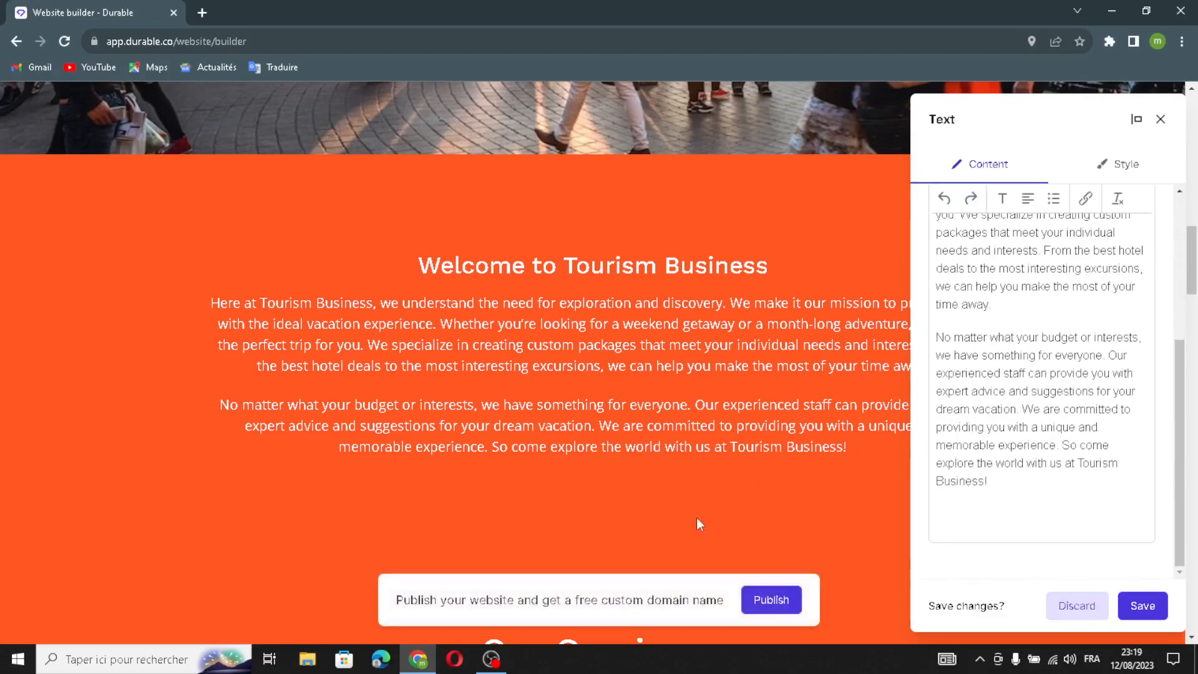
left_click(1147, 606)
Open the Our Services section for editing and review its heading, display options and list items
scroll(747, 431, "down", 6)
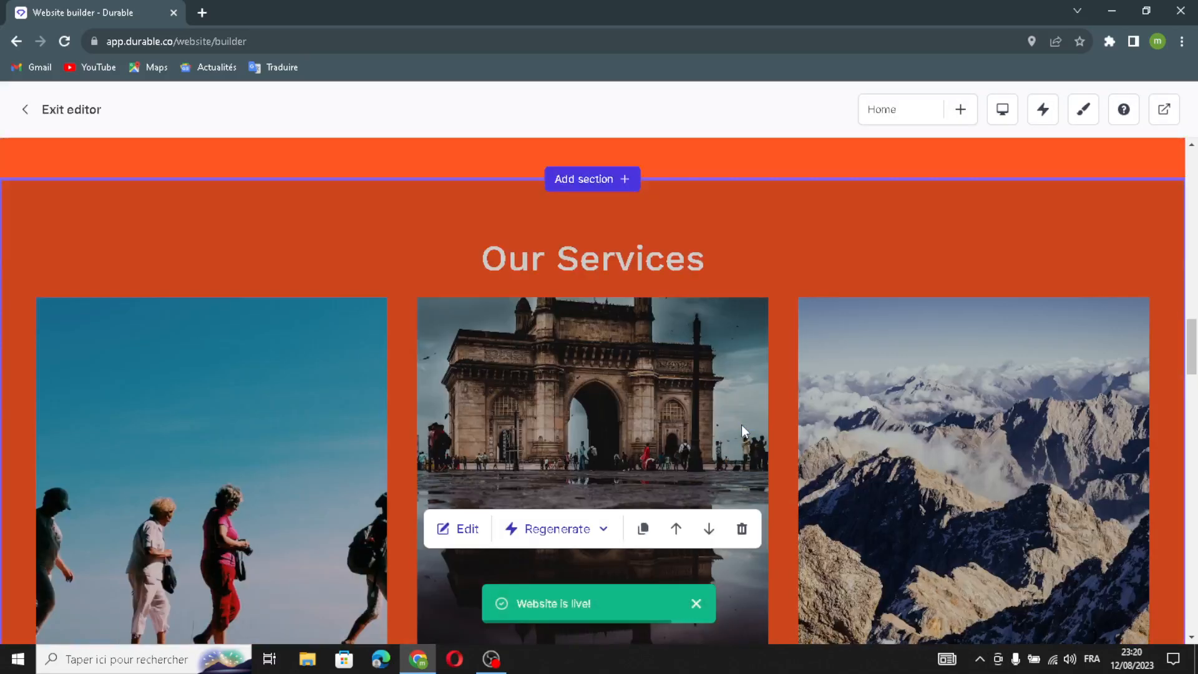
scroll(740, 423, "down", 3)
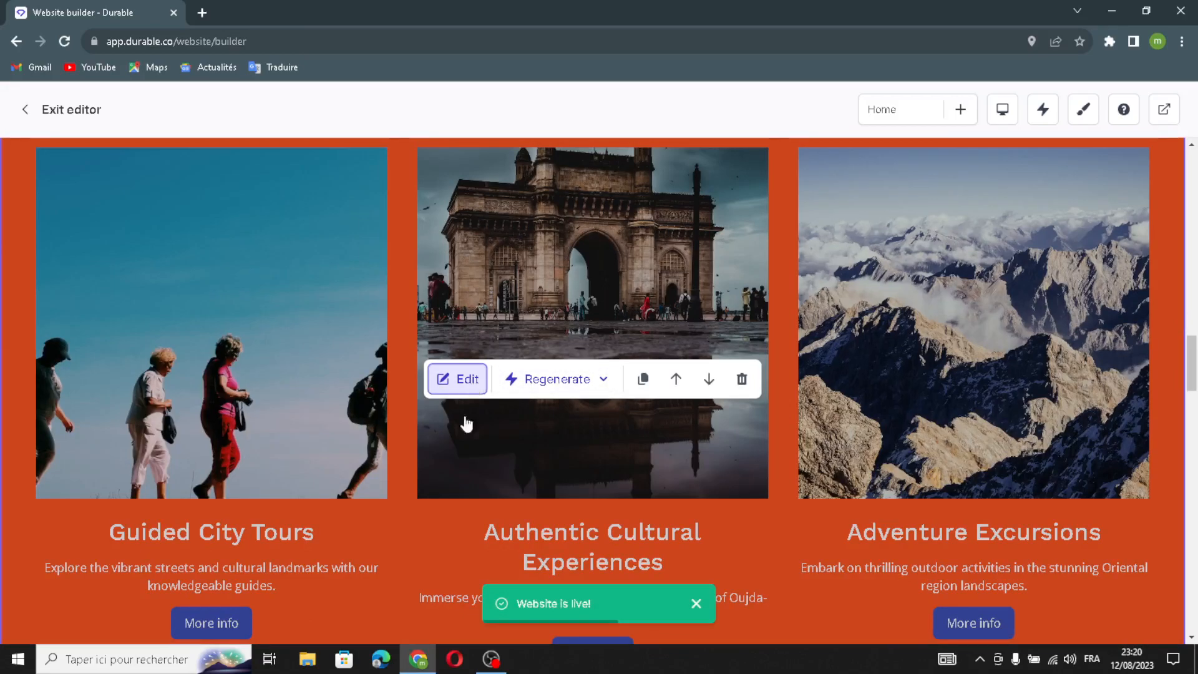
left_click(465, 380)
left_click_drag(1014, 238, 954, 270)
left_click(1023, 312)
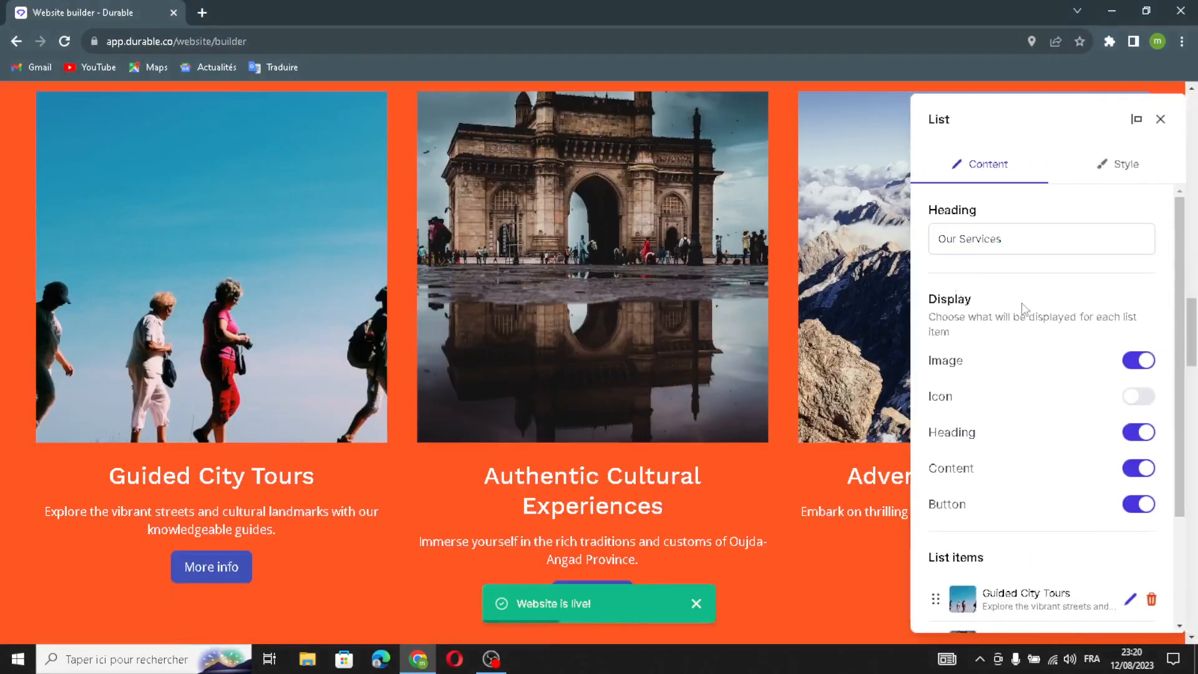
scroll(970, 304, "down", 2)
scroll(986, 250, "up", 1)
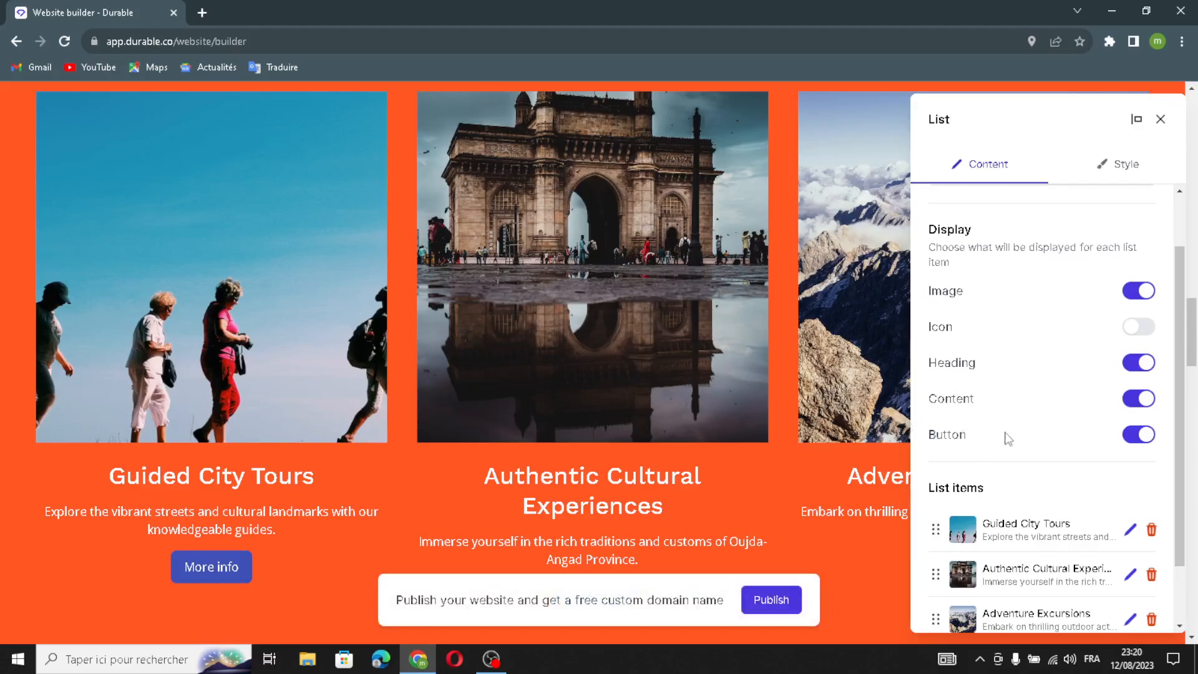
scroll(1001, 467, "down", 1)
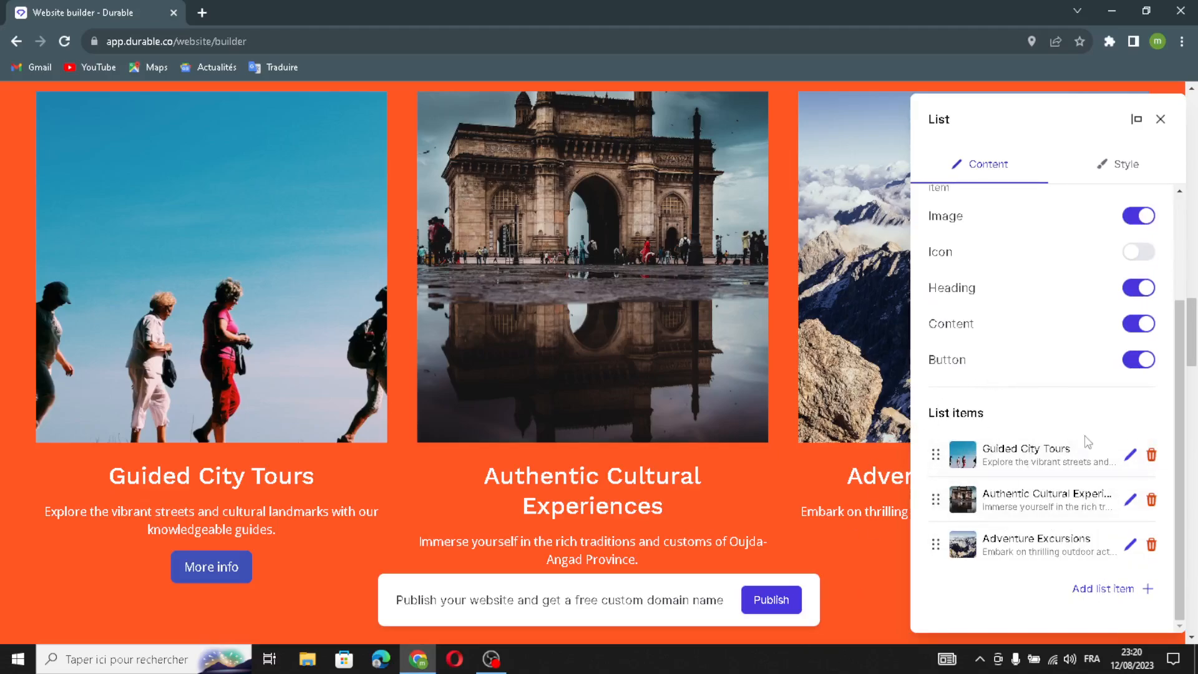
Add a new list item to Our Services and generate its title and content with AI
left_click(1090, 590)
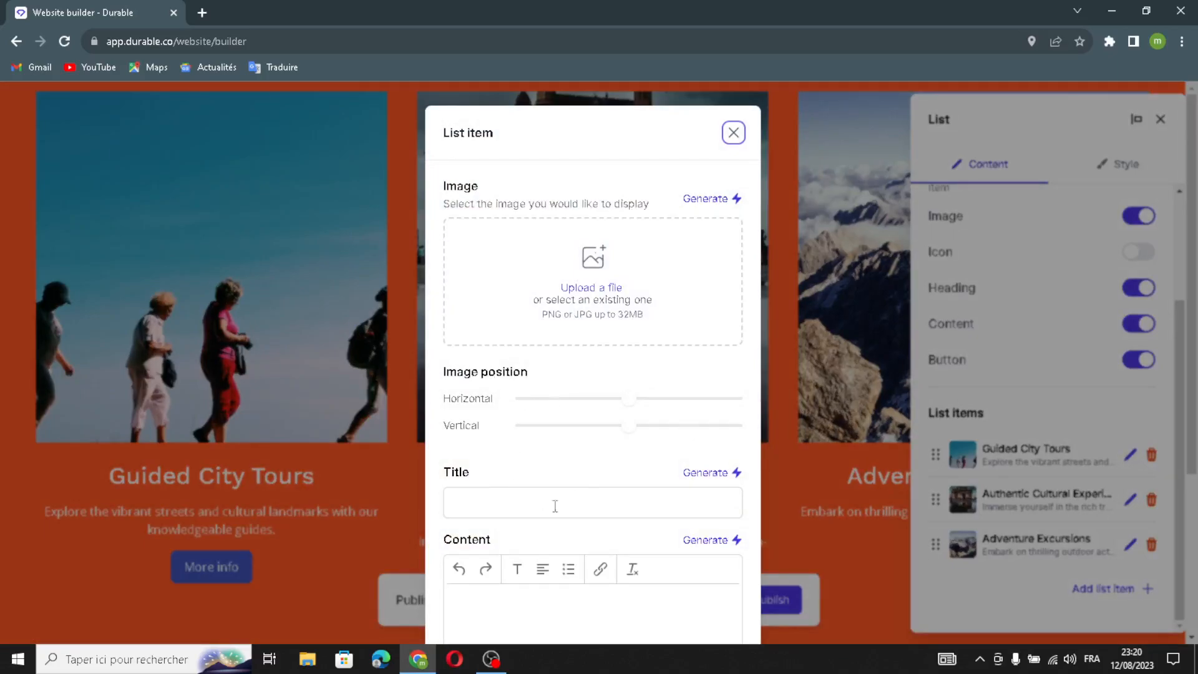
scroll(557, 508, "down", 3)
left_click(717, 249)
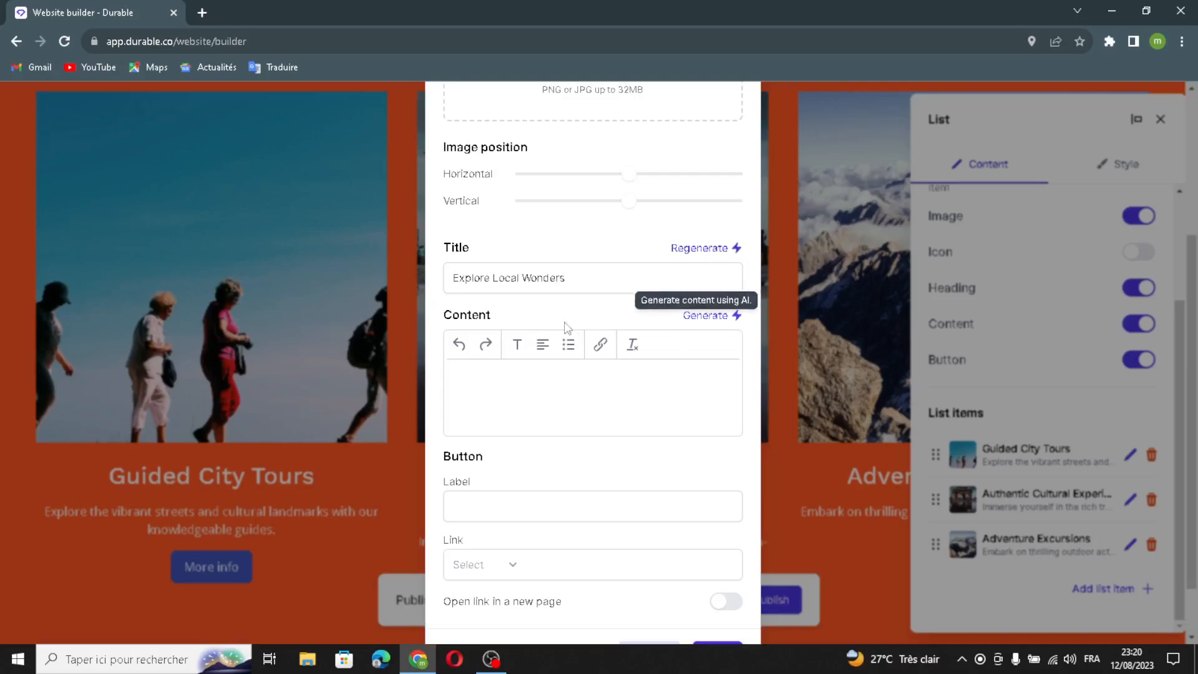
left_click(707, 315)
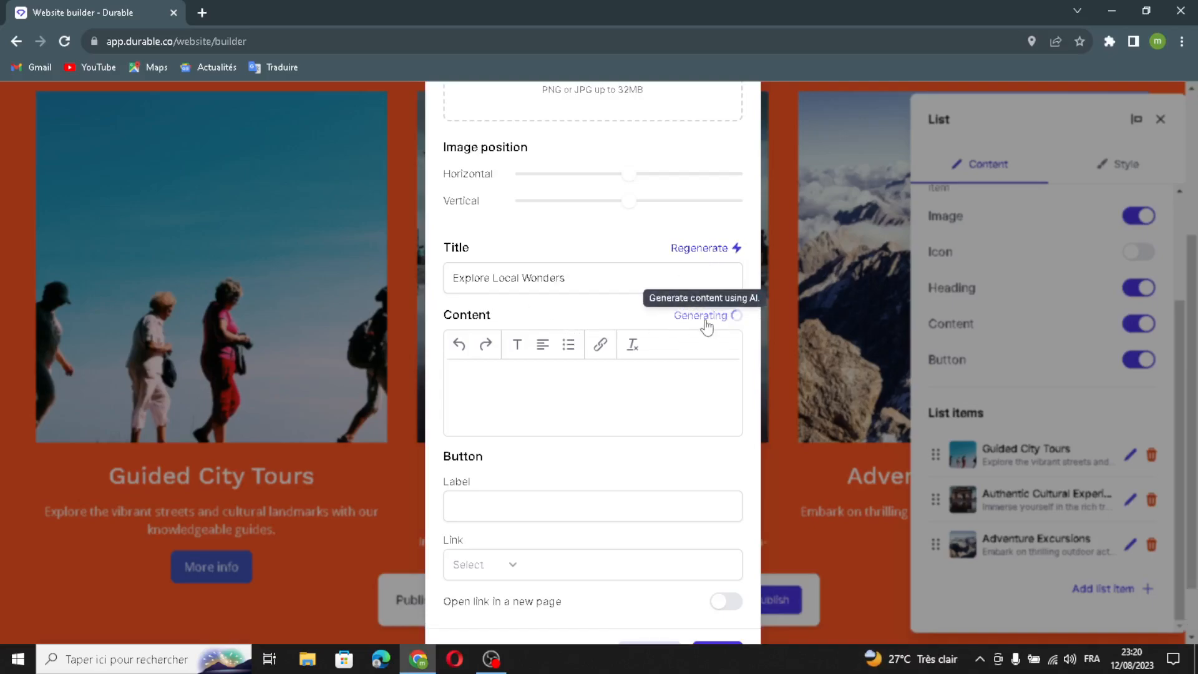
Save the new list item with its button label and link left empty, and save the Our Services section
scroll(703, 420, "down", 1)
left_click(479, 445)
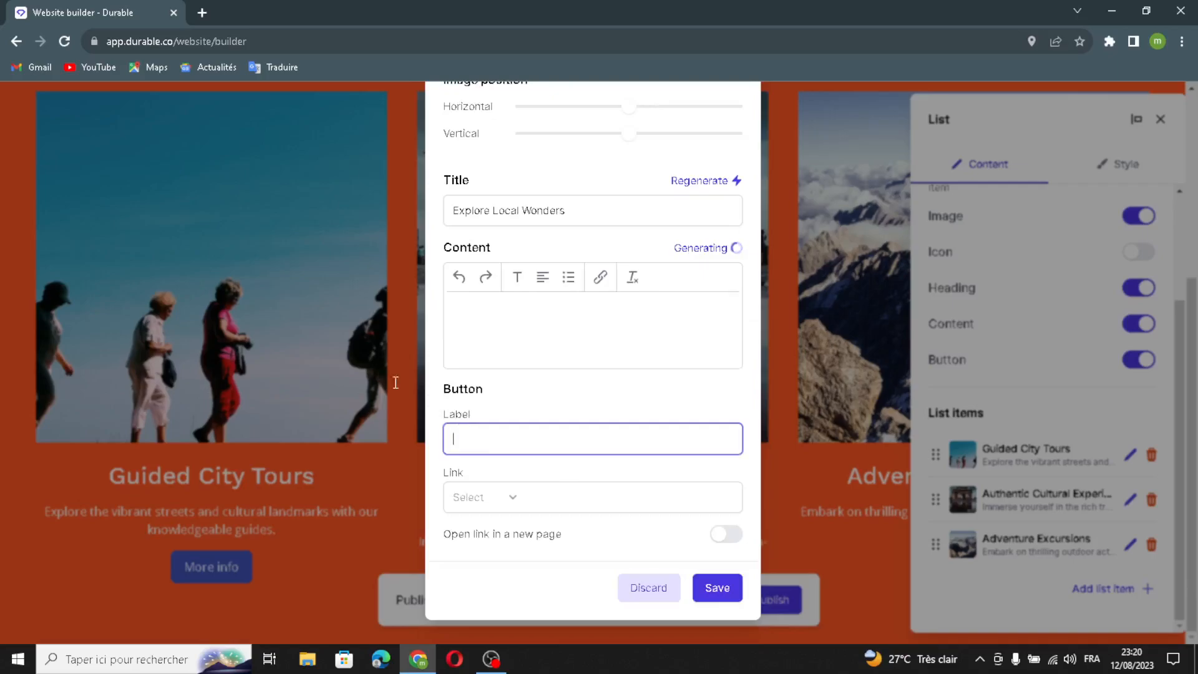
scroll(501, 571, "down", 2)
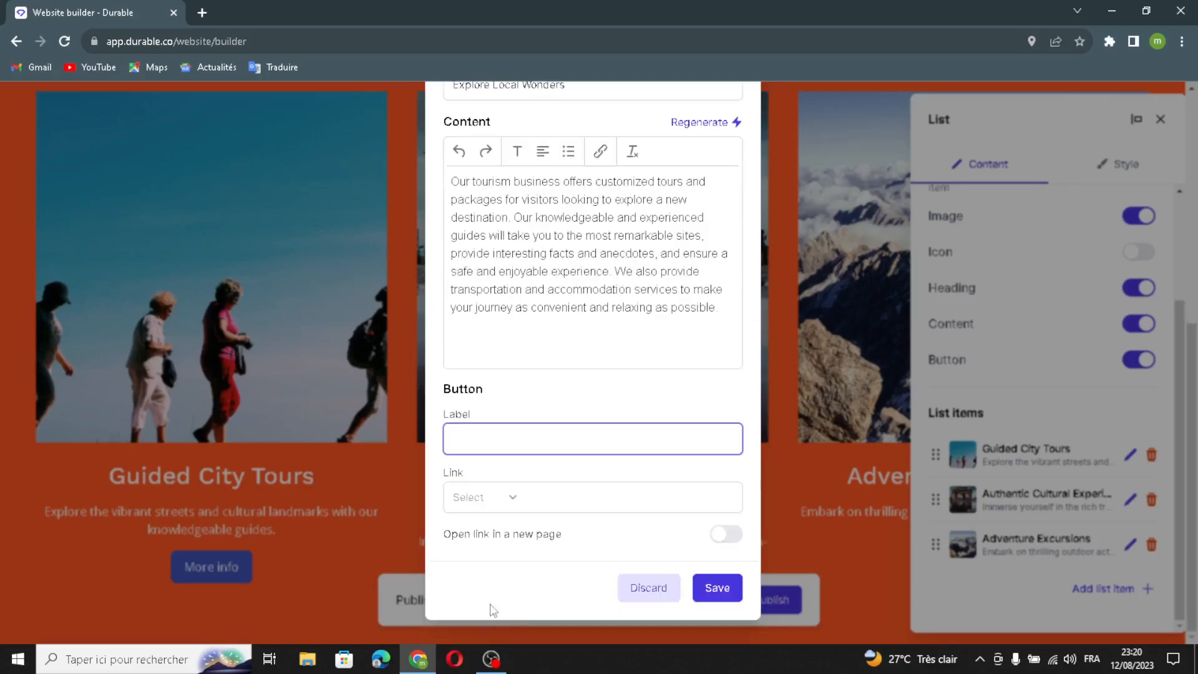
left_click(509, 498)
left_click(587, 538)
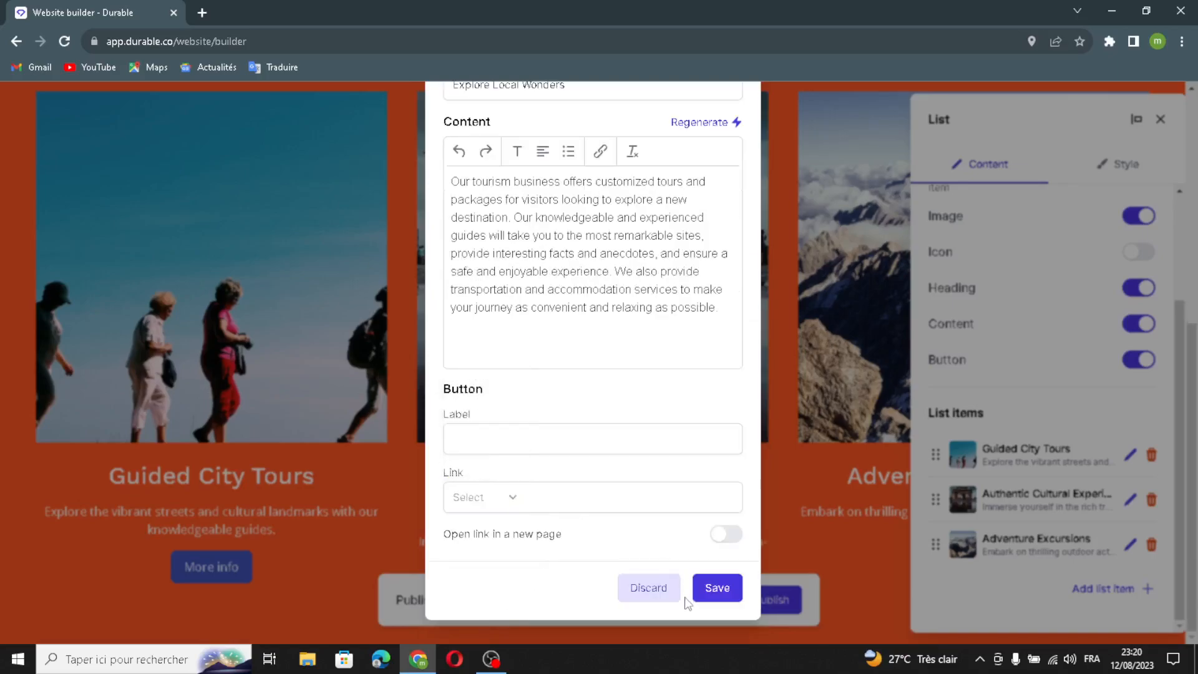
left_click(704, 588)
scroll(1059, 556, "down", 2)
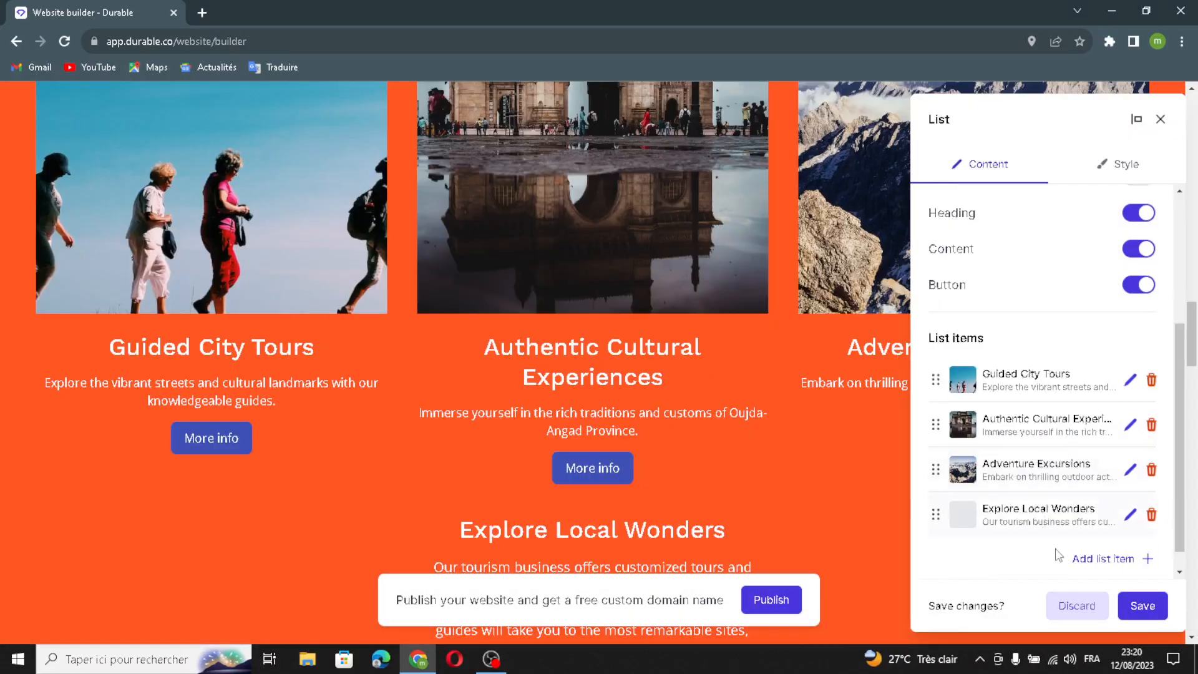
left_click(1133, 606)
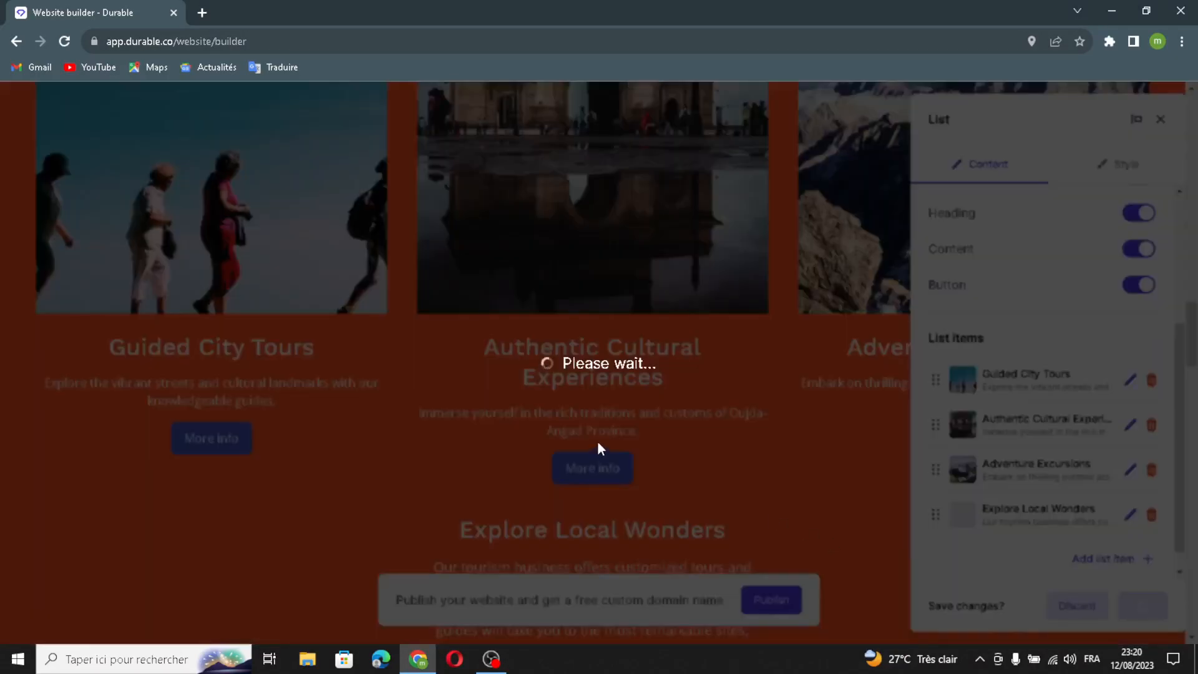
Open the testimonials section's settings to view its entries, and close them without making changes
scroll(675, 411, "down", 5)
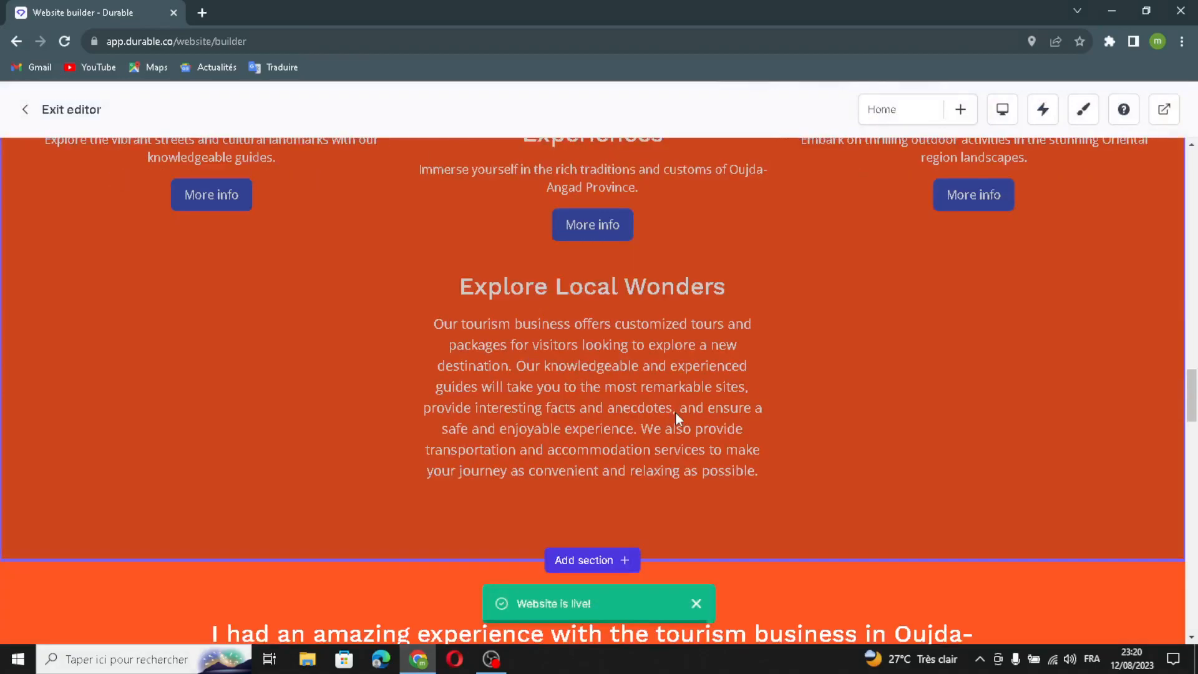
scroll(675, 410, "down", 5)
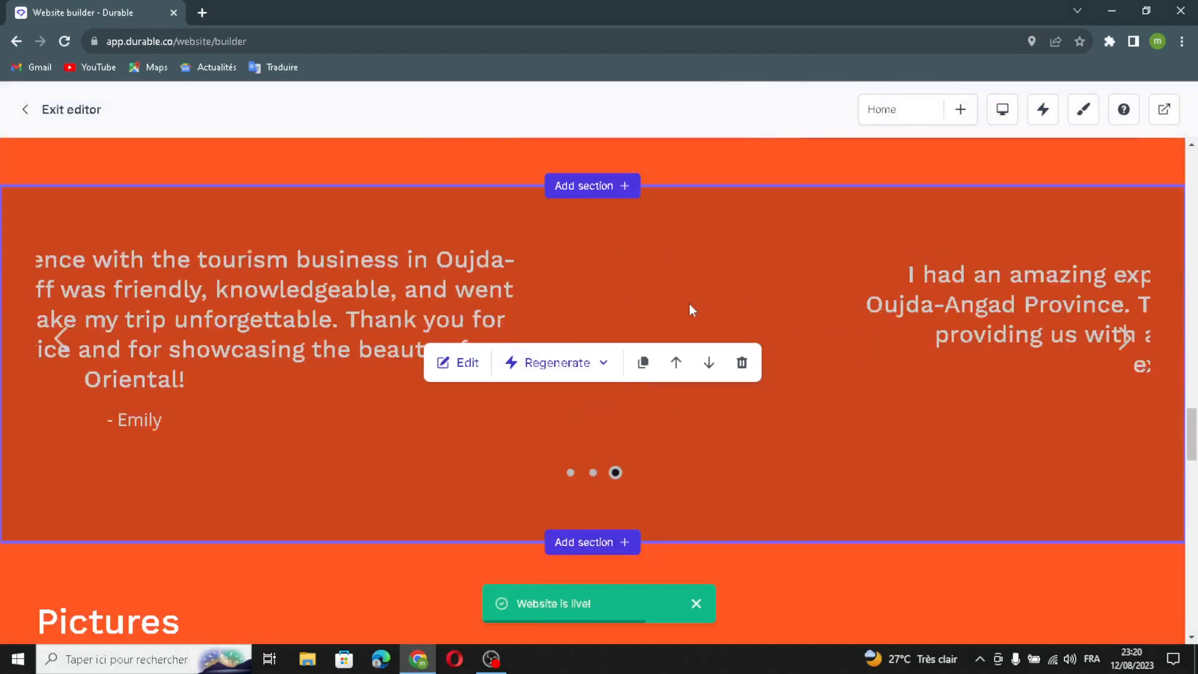
left_click(465, 363)
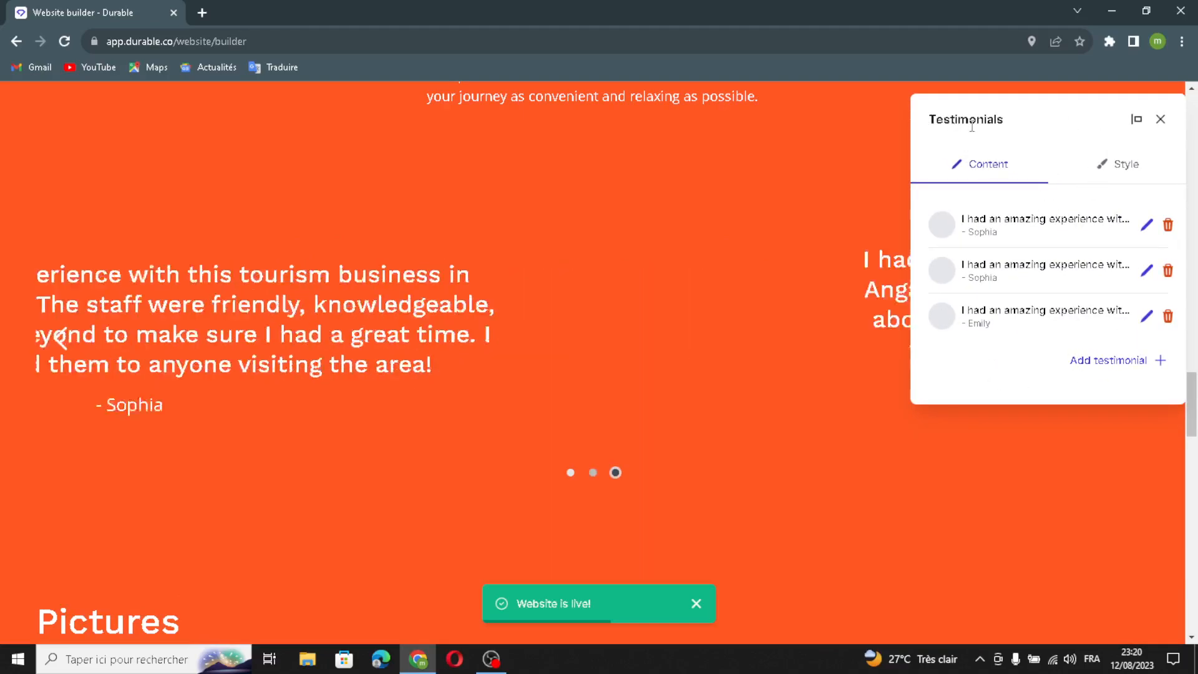
left_click(1160, 119)
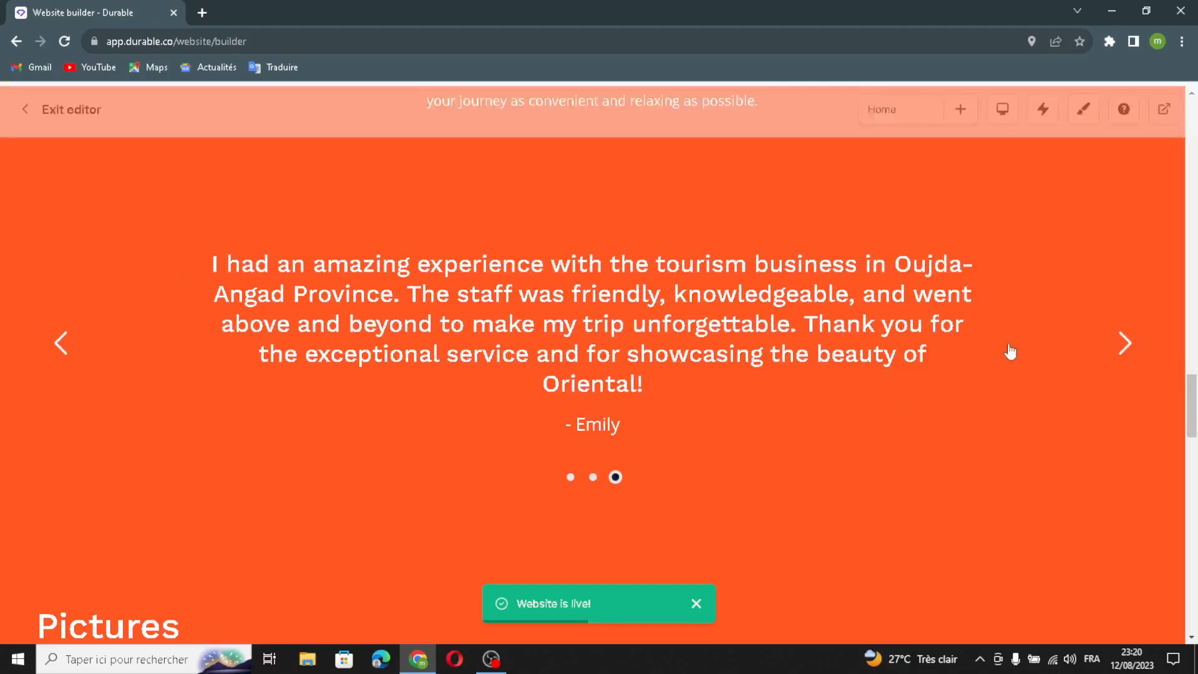
Open the Pictures gallery section for editing and generate an additional image with AI
scroll(814, 293, "down", 10)
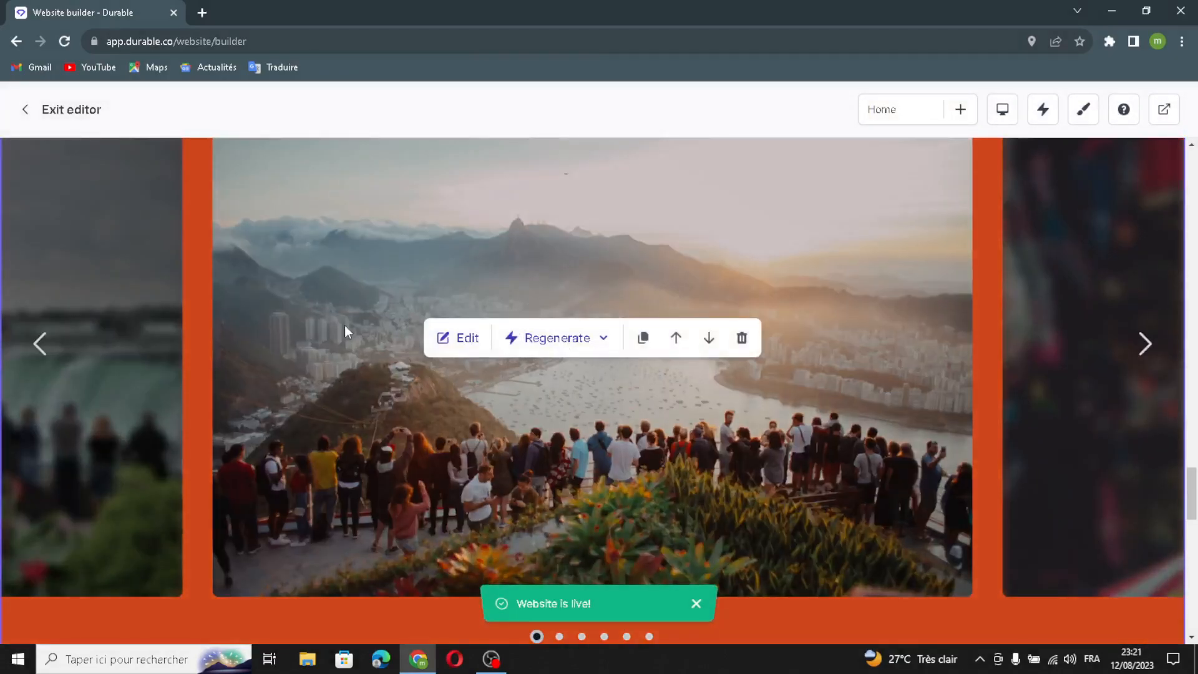
left_click(462, 338)
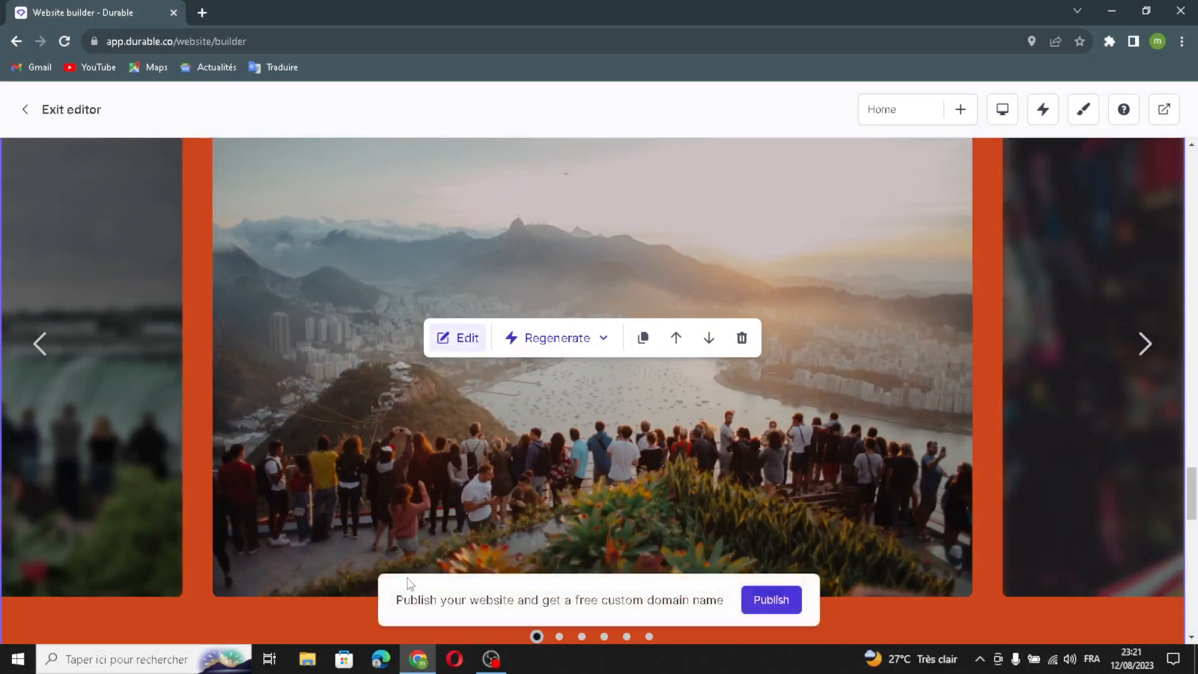
left_click_drag(988, 241, 931, 245)
left_click(999, 305)
left_click(1121, 315)
mouse_move(1009, 349)
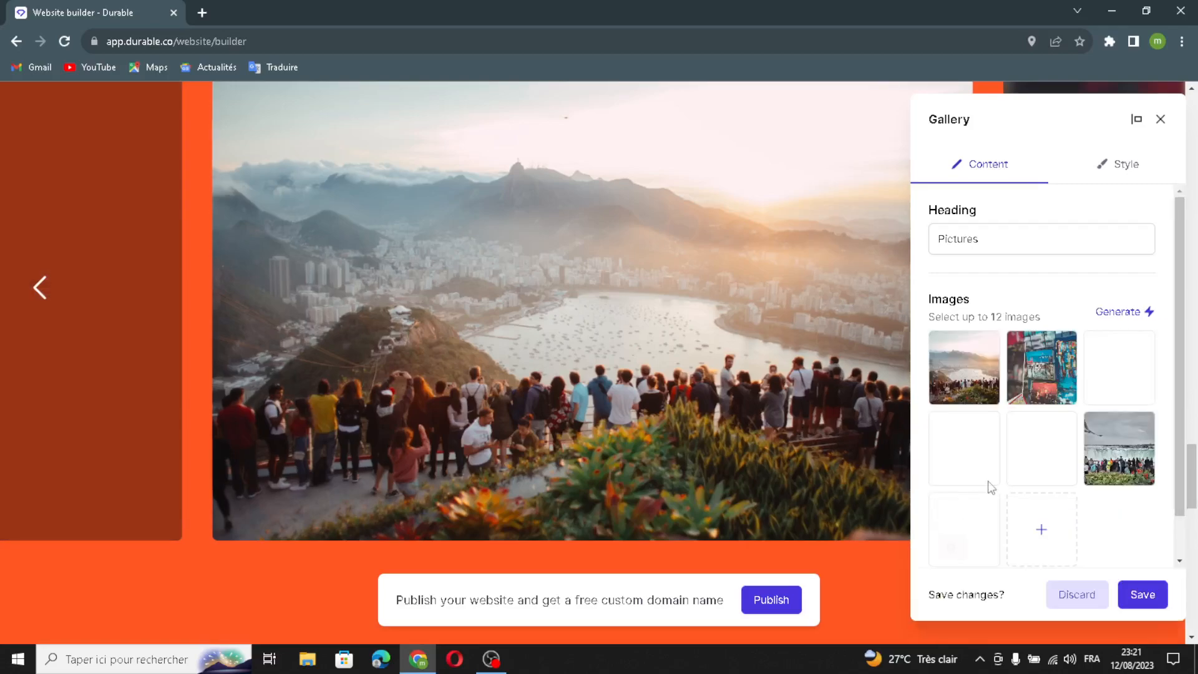
Open the media selector for a new gallery image and review its Upload and Library sources
left_click(1044, 532)
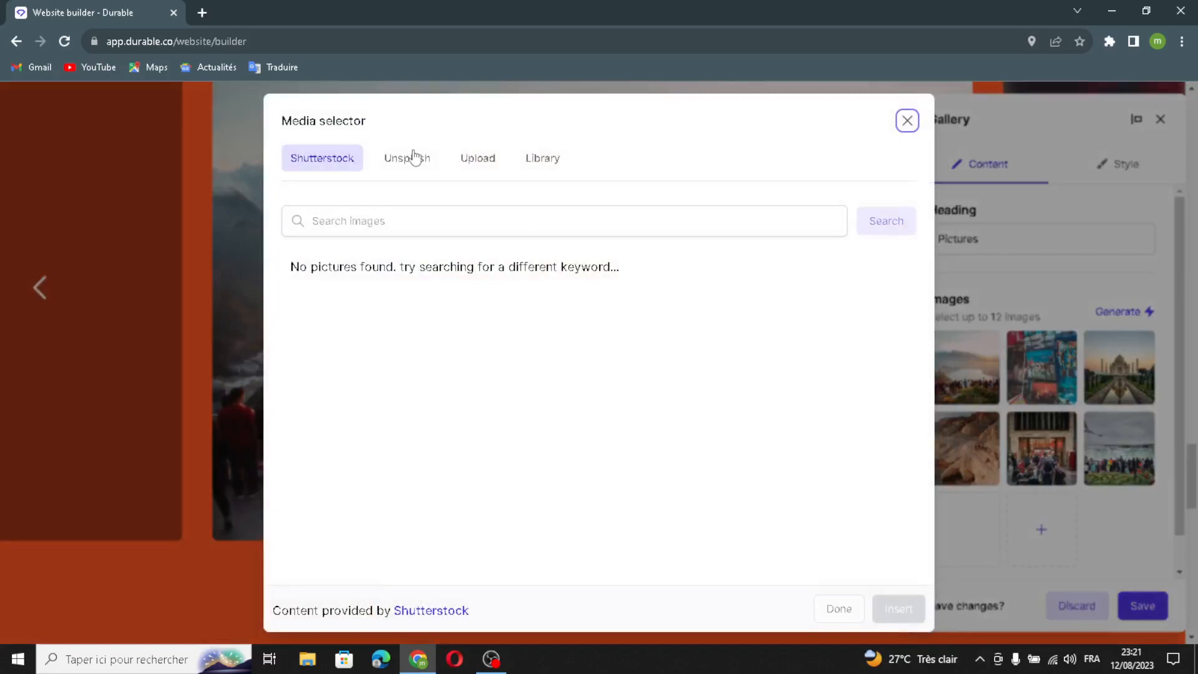
left_click(478, 158)
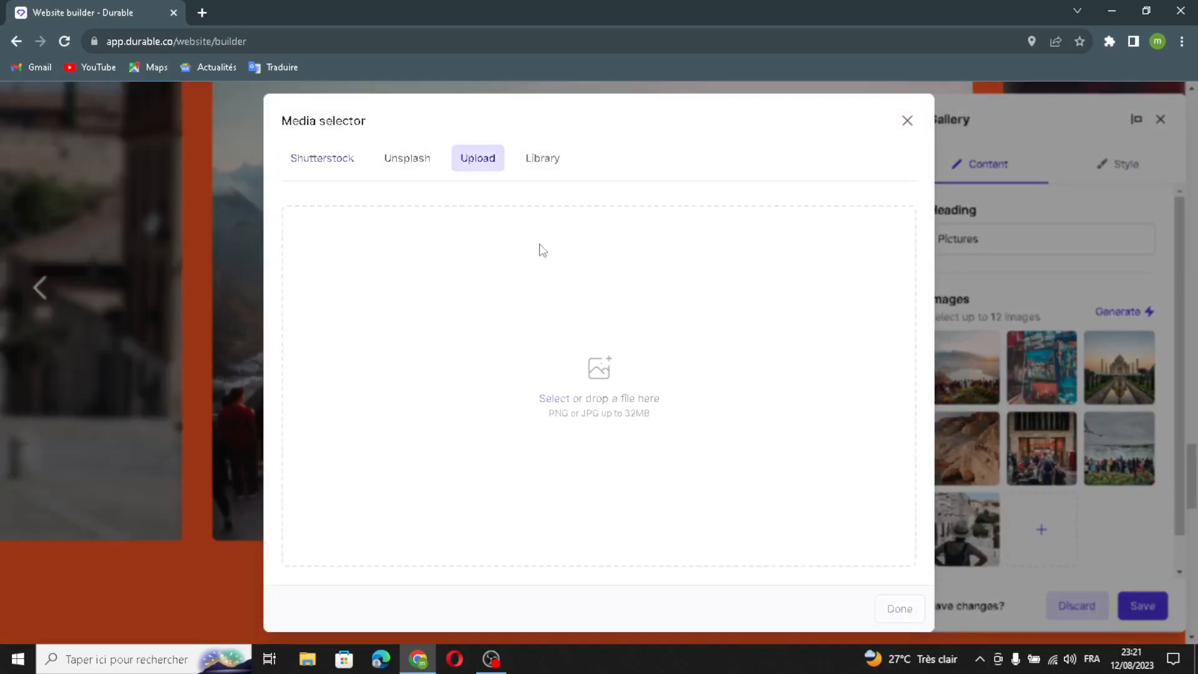
left_click(553, 166)
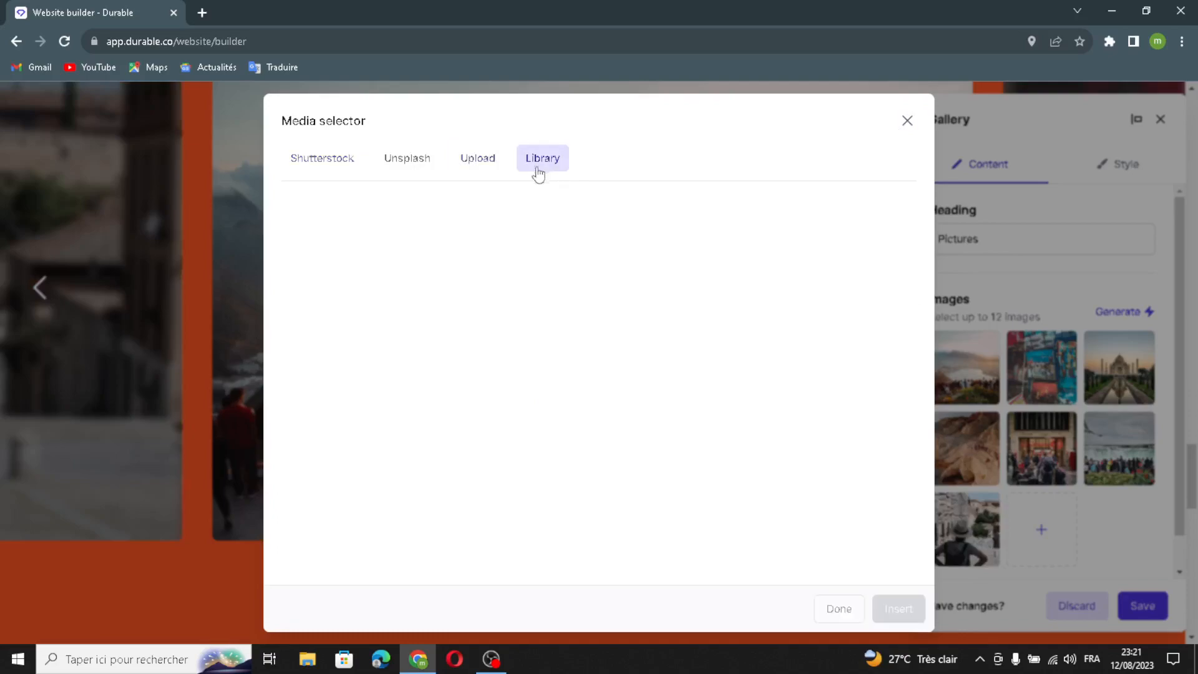
left_click(481, 166)
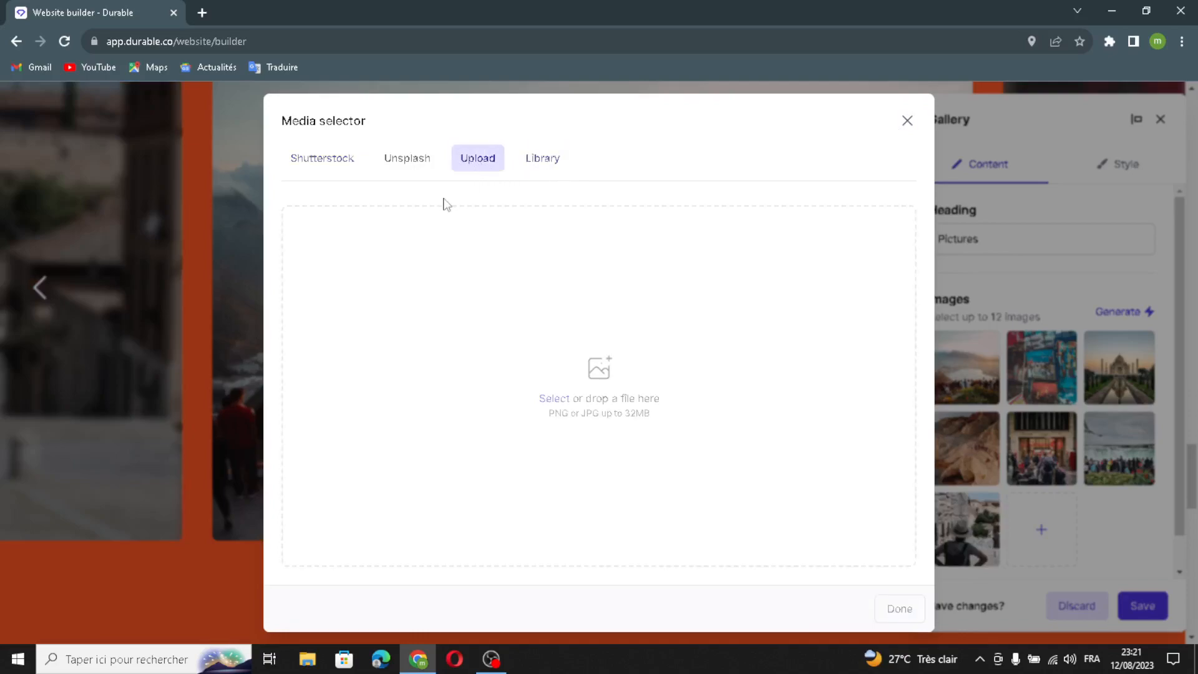
Search Shutterstock for "tourism", insert the colorful political map image into the gallery, and save the section
left_click(310, 164)
left_click(400, 219)
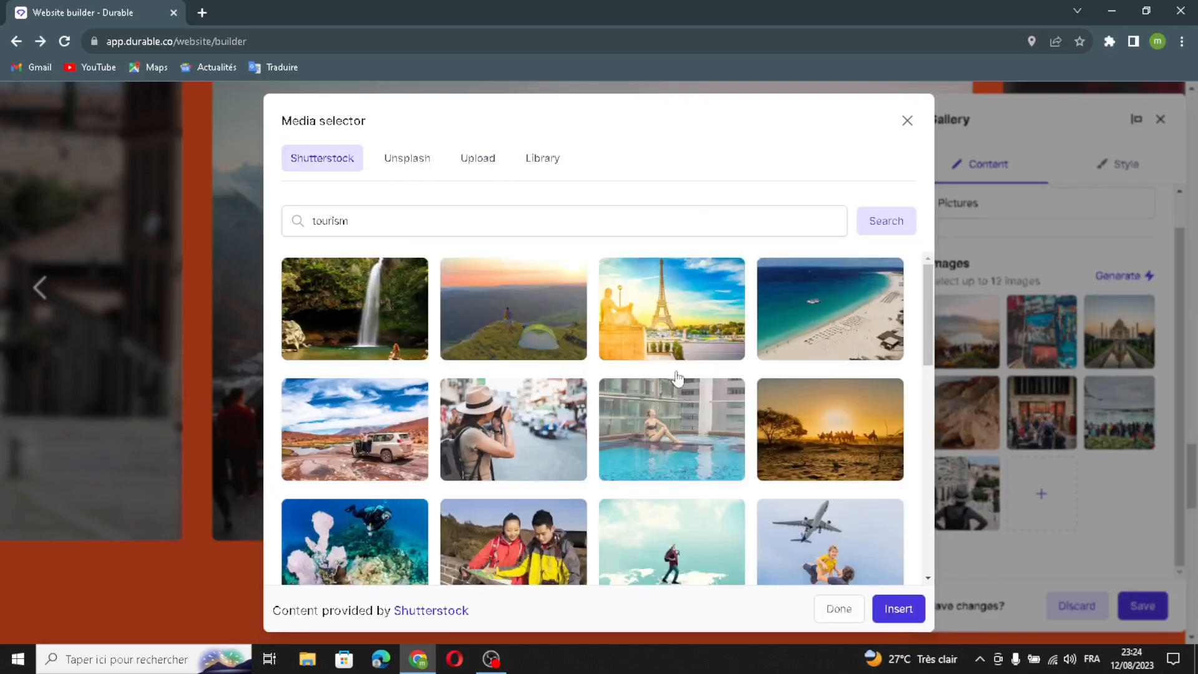
scroll(680, 375, "down", 5)
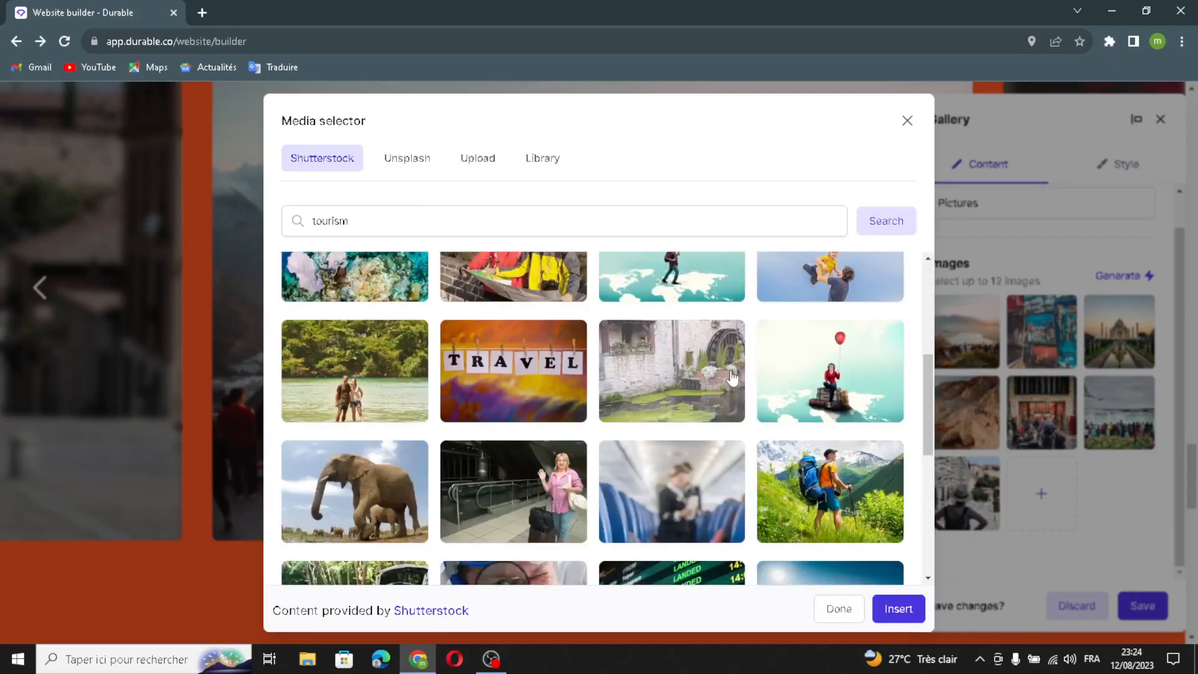
scroll(696, 399, "down", 2)
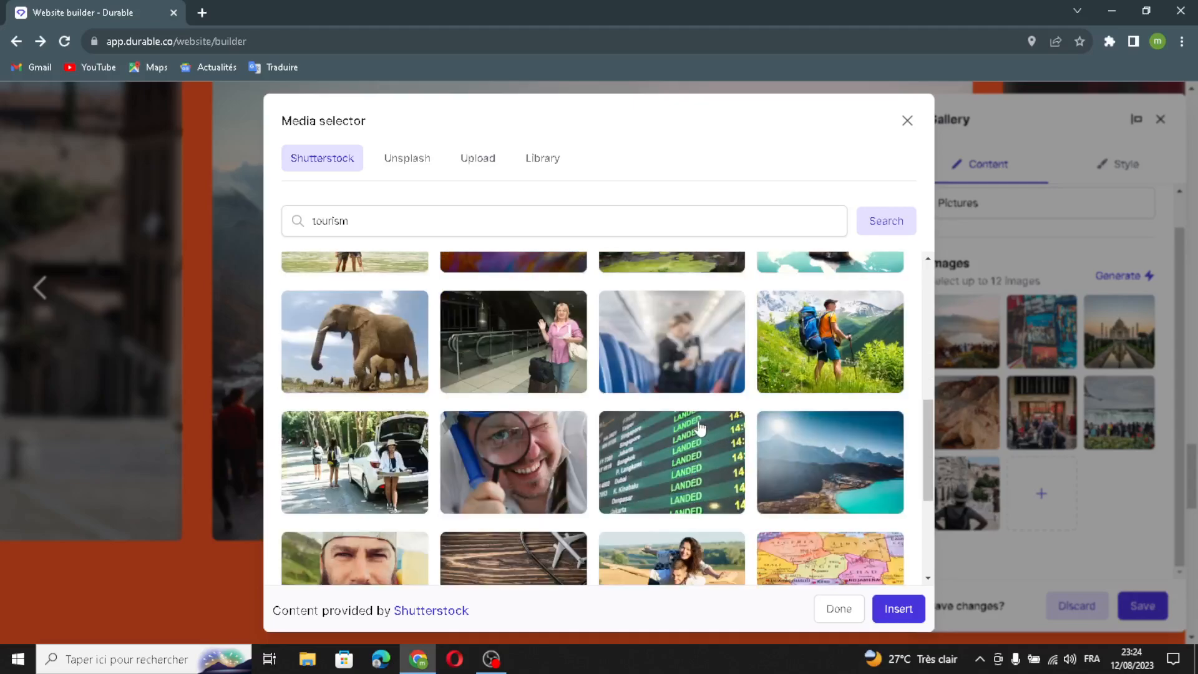
scroll(701, 427, "down", 1)
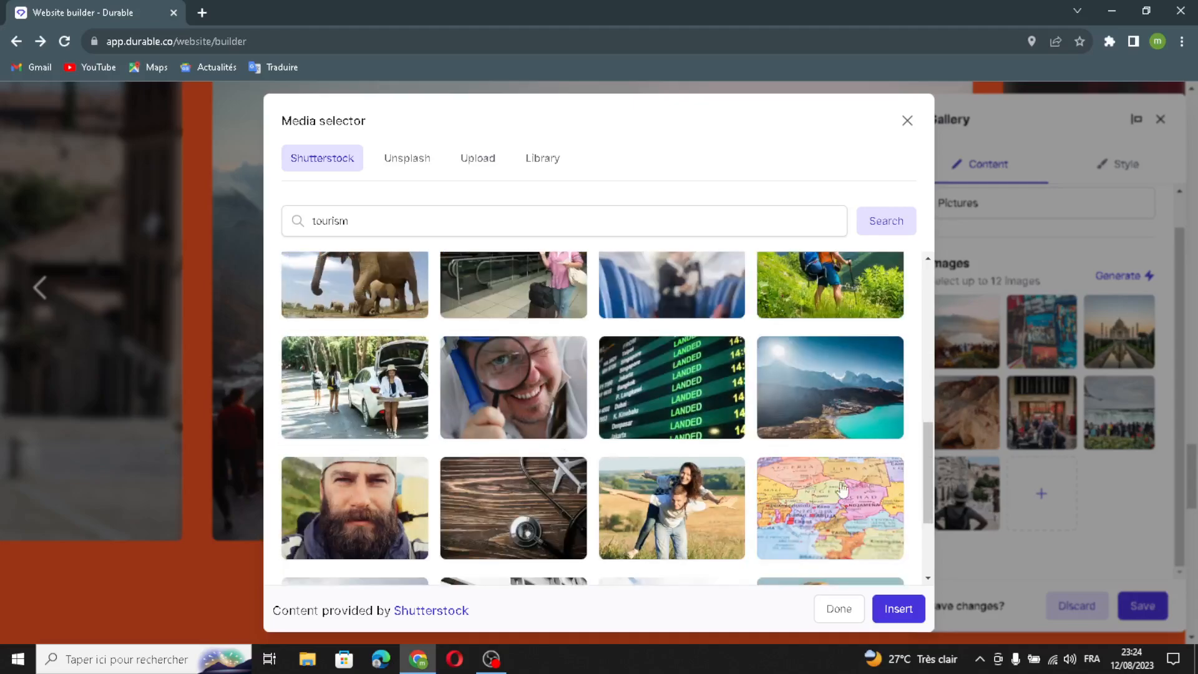
left_click(859, 507)
left_click(891, 612)
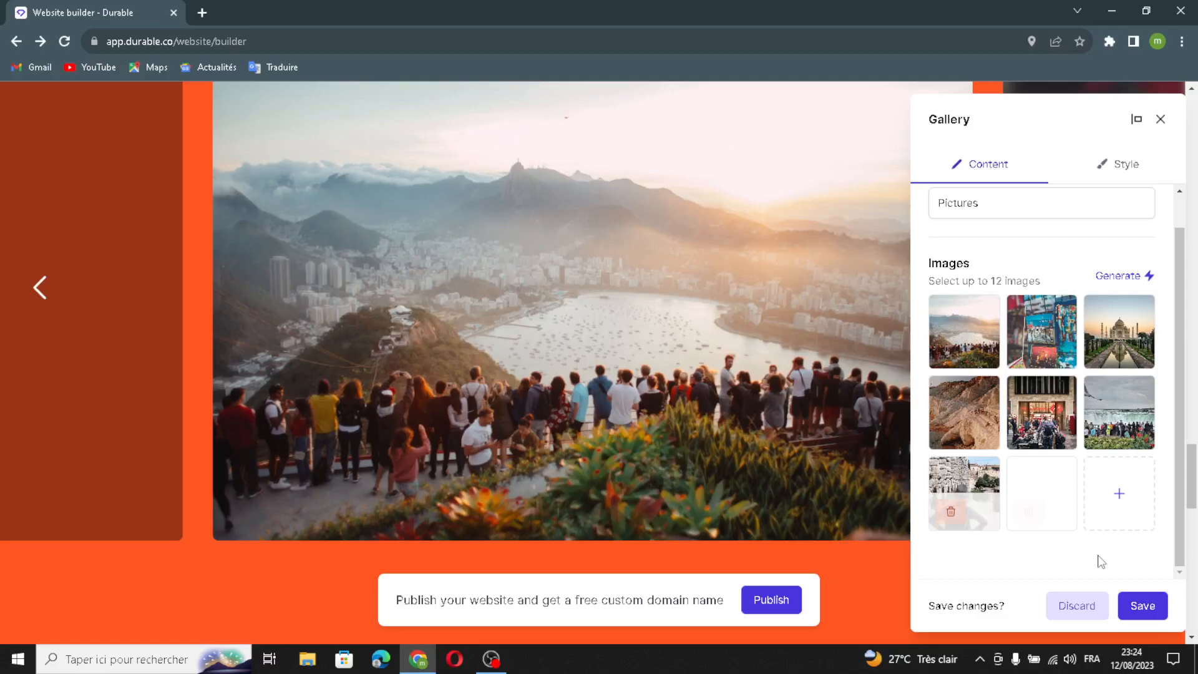
left_click(1135, 615)
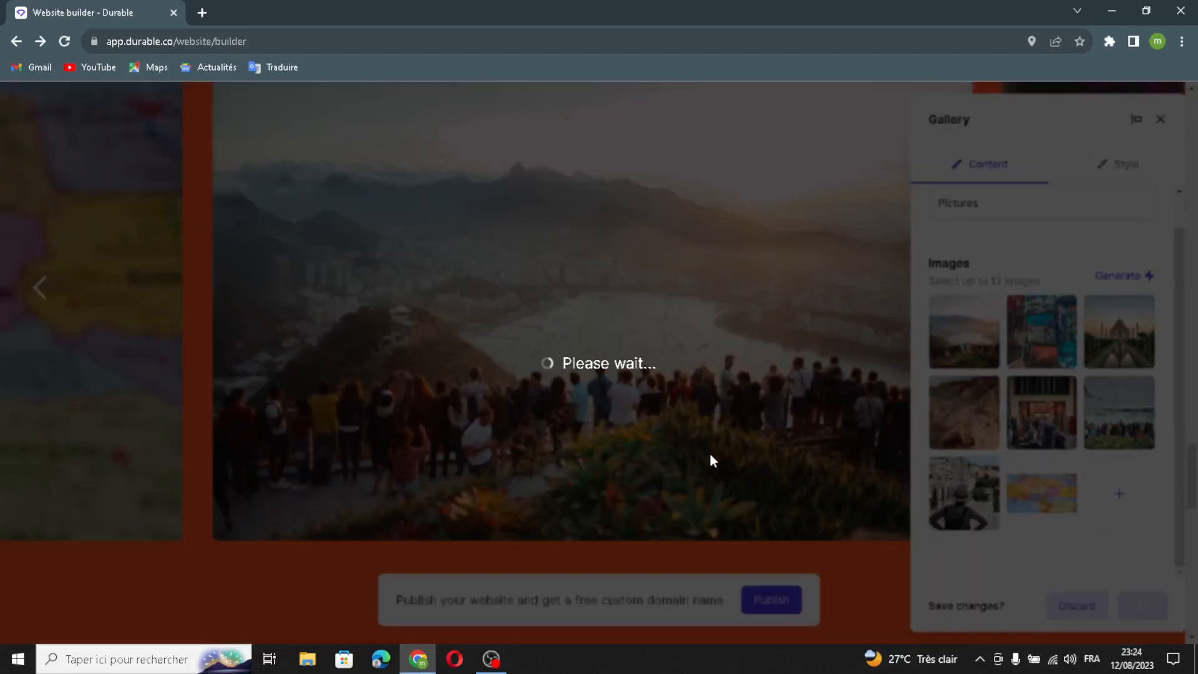
Open the Location section for editing and review its heading and business address
scroll(749, 424, "down", 5)
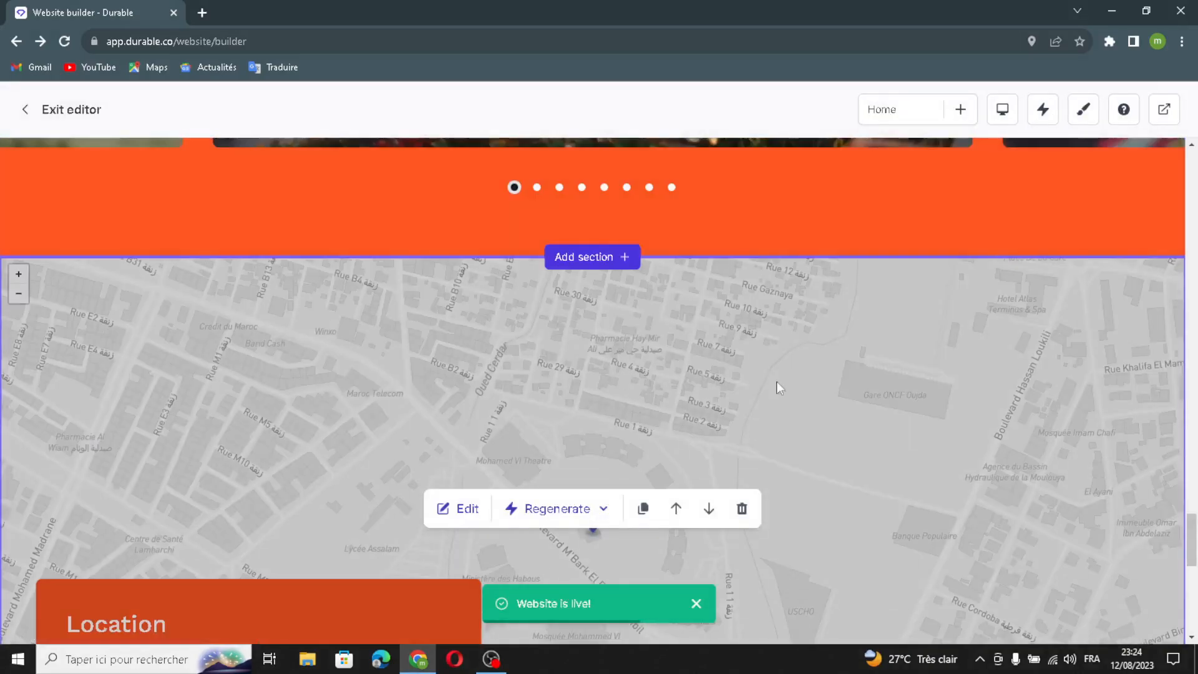
scroll(810, 377, "down", 1)
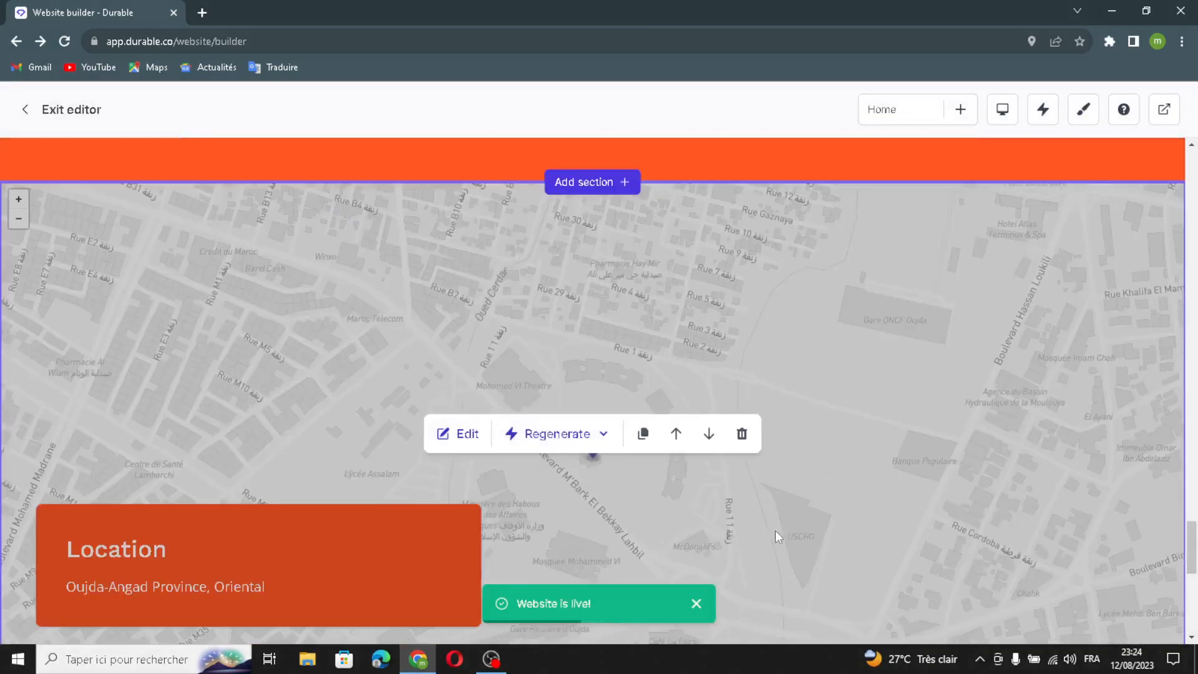
scroll(774, 538, "down", 2)
left_click(456, 283)
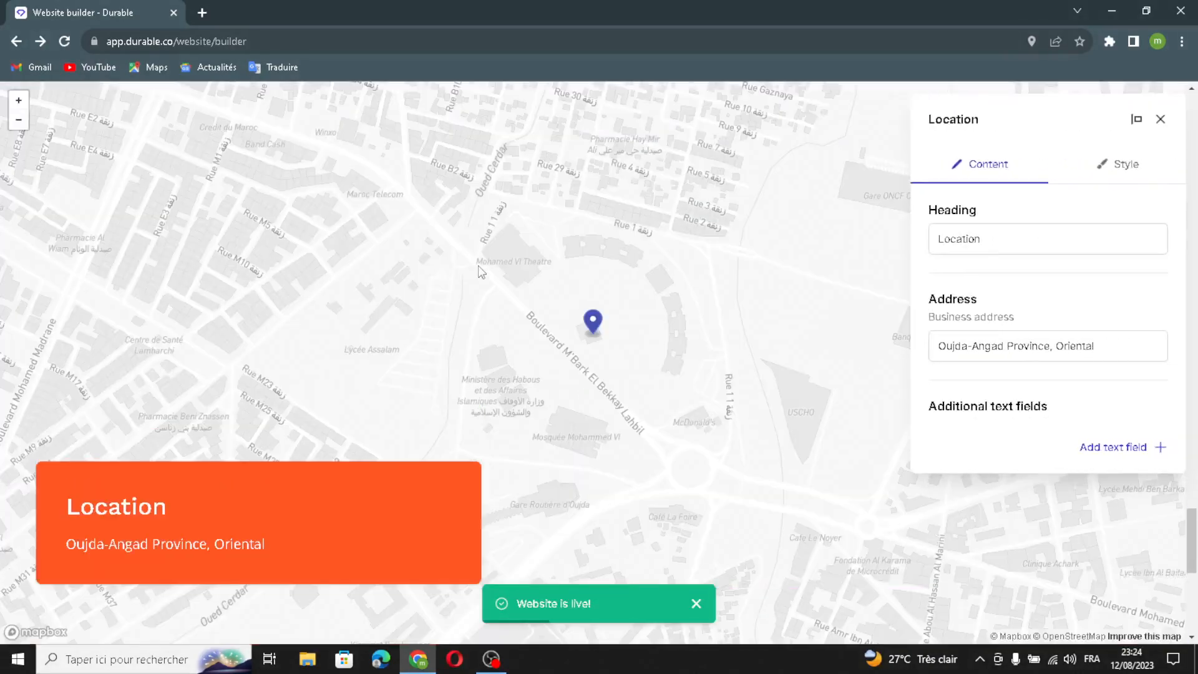
mouse_move(985, 228)
left_mouse_down()
mouse_move(936, 231)
mouse_move(962, 225)
left_mouse_up()
left_click_drag(1113, 343, 932, 337)
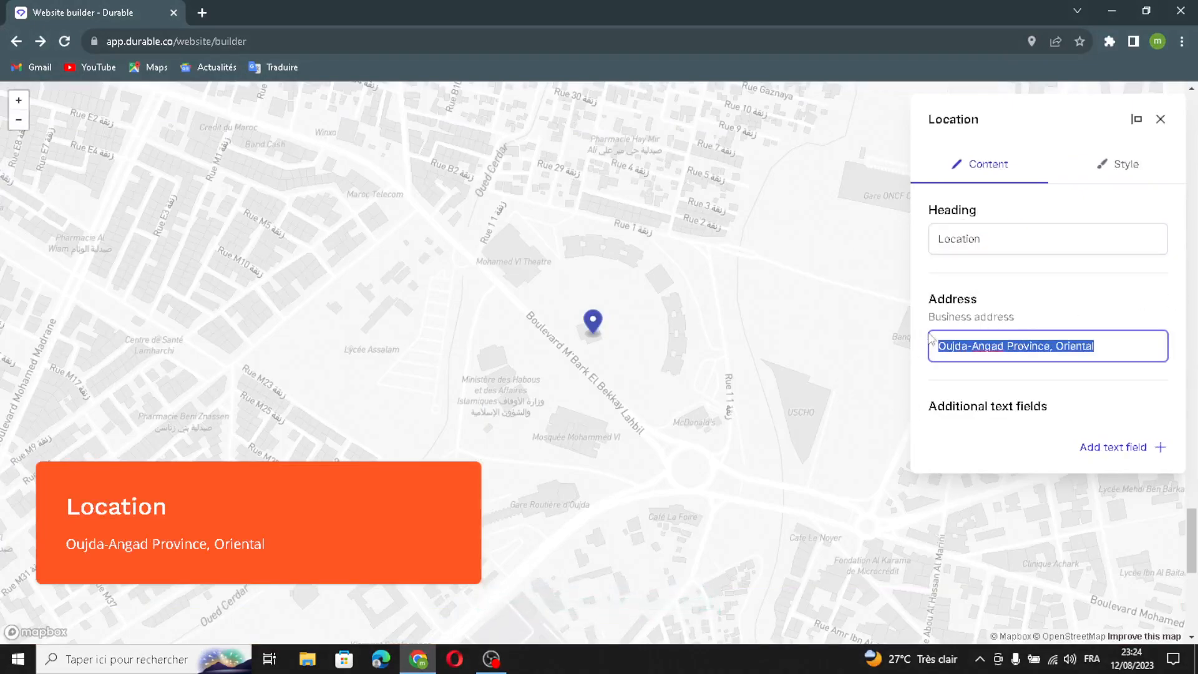
left_click(1114, 345)
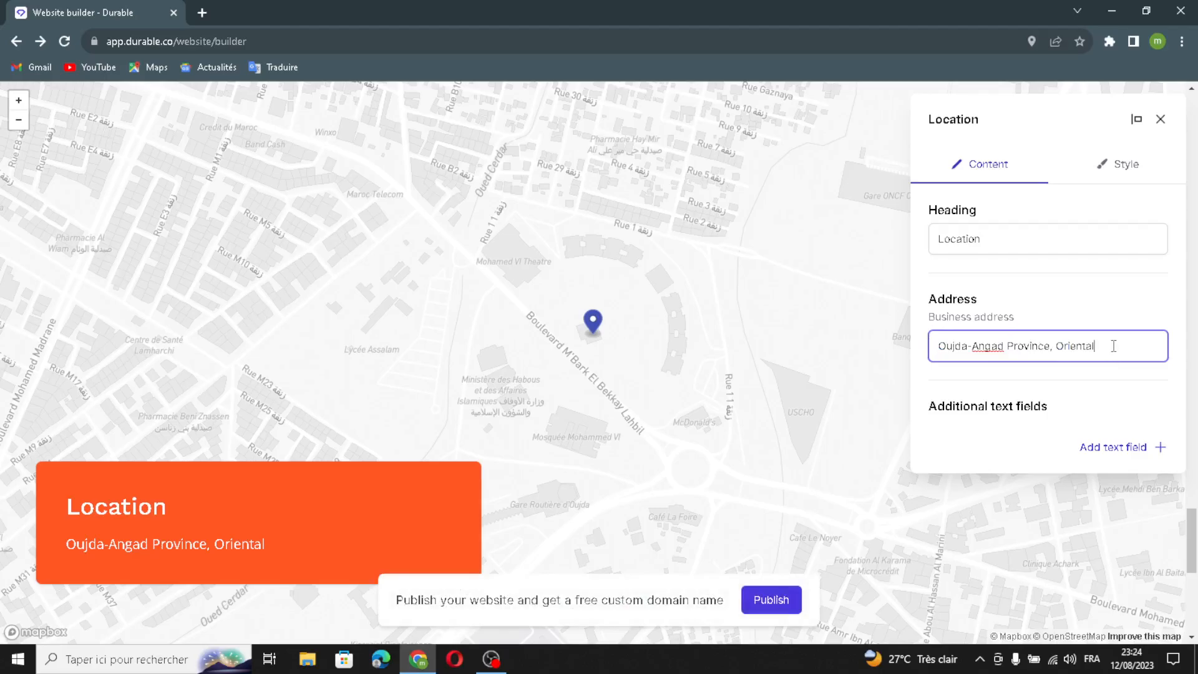
View the title and content inputs of an additional Location text field, and close the section's settings without adding one
left_click(1114, 448)
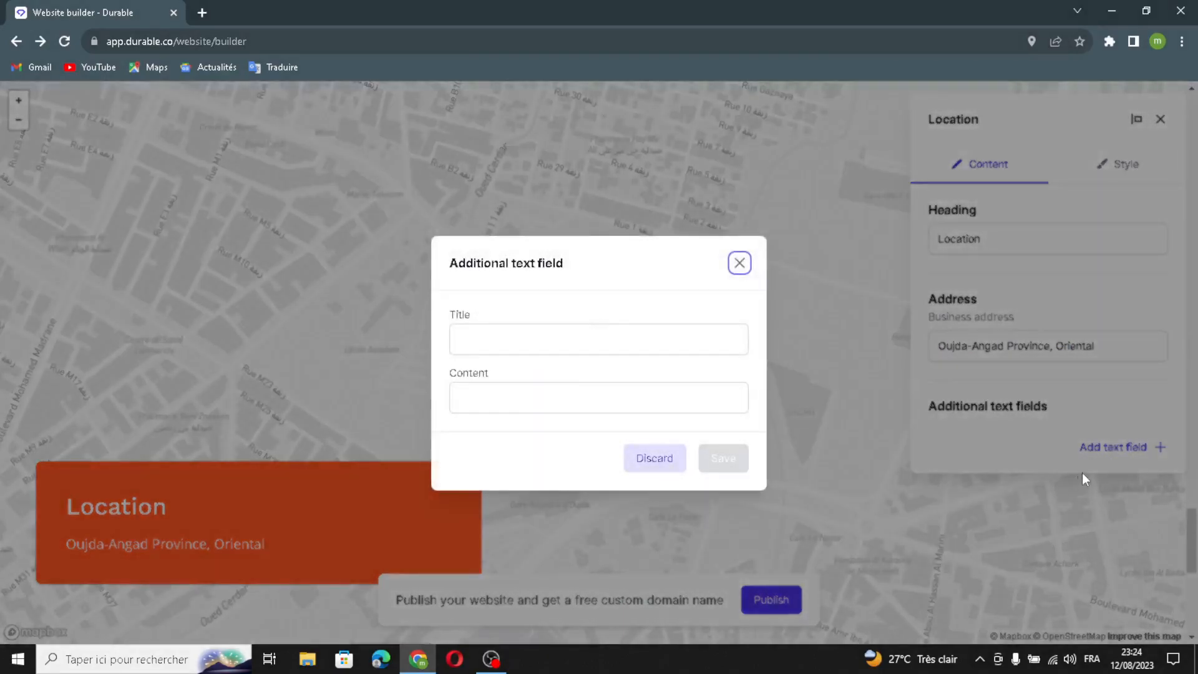
left_click(621, 351)
left_click(491, 406)
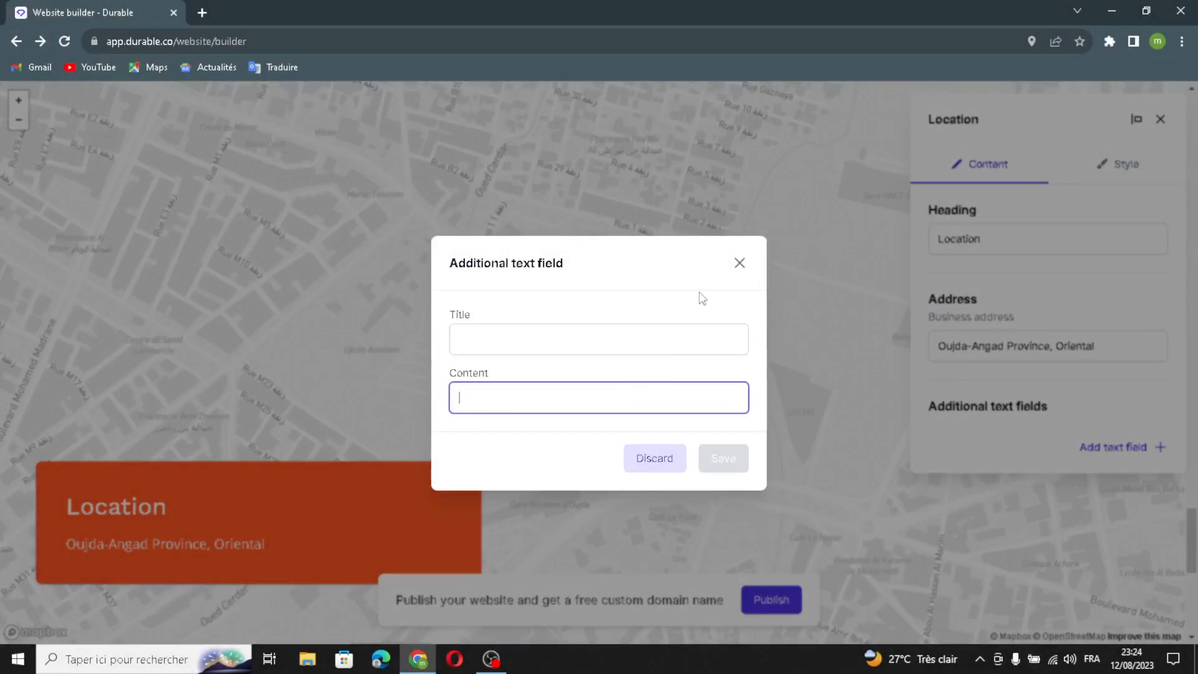
left_click(740, 263)
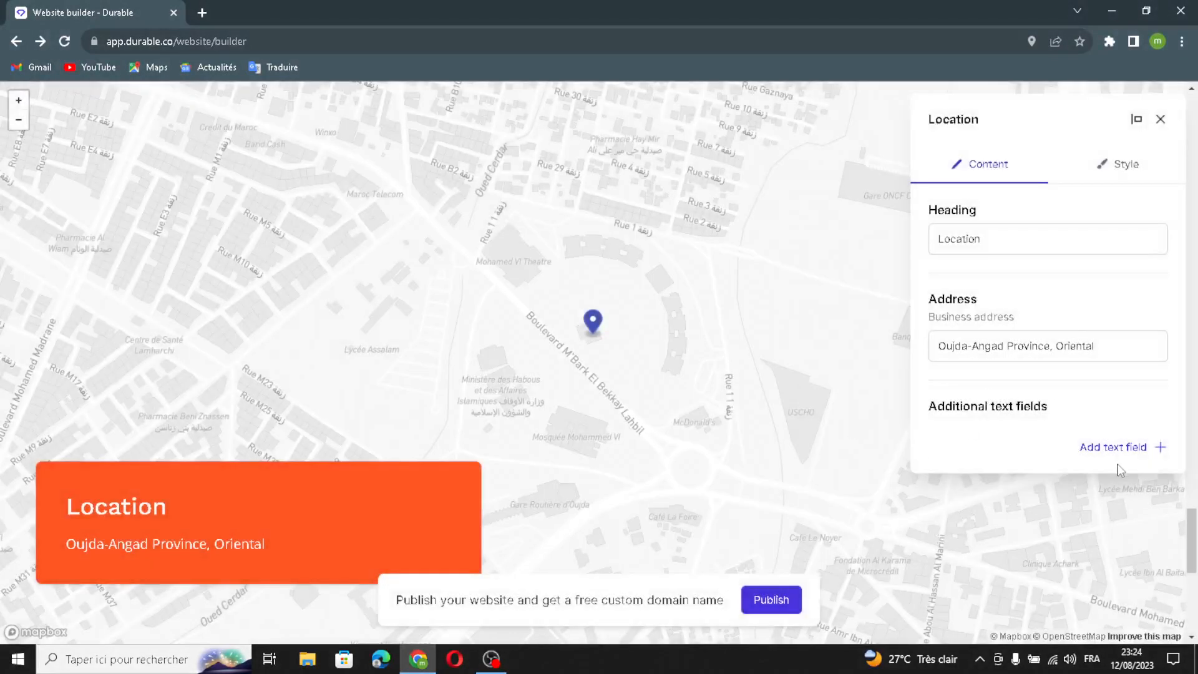
left_click(1159, 119)
Open the Contact Us Today form section for editing and regenerate its text with AI
scroll(785, 434, "down", 3)
scroll(499, 495, "down", 5)
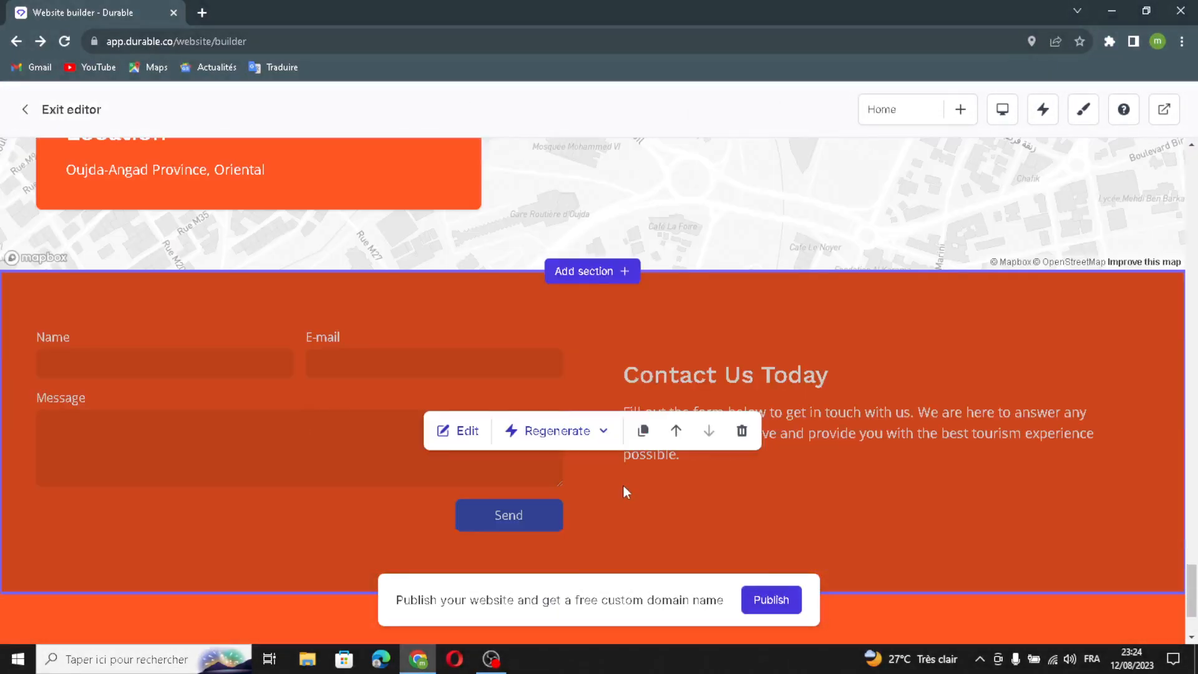
left_click(459, 356)
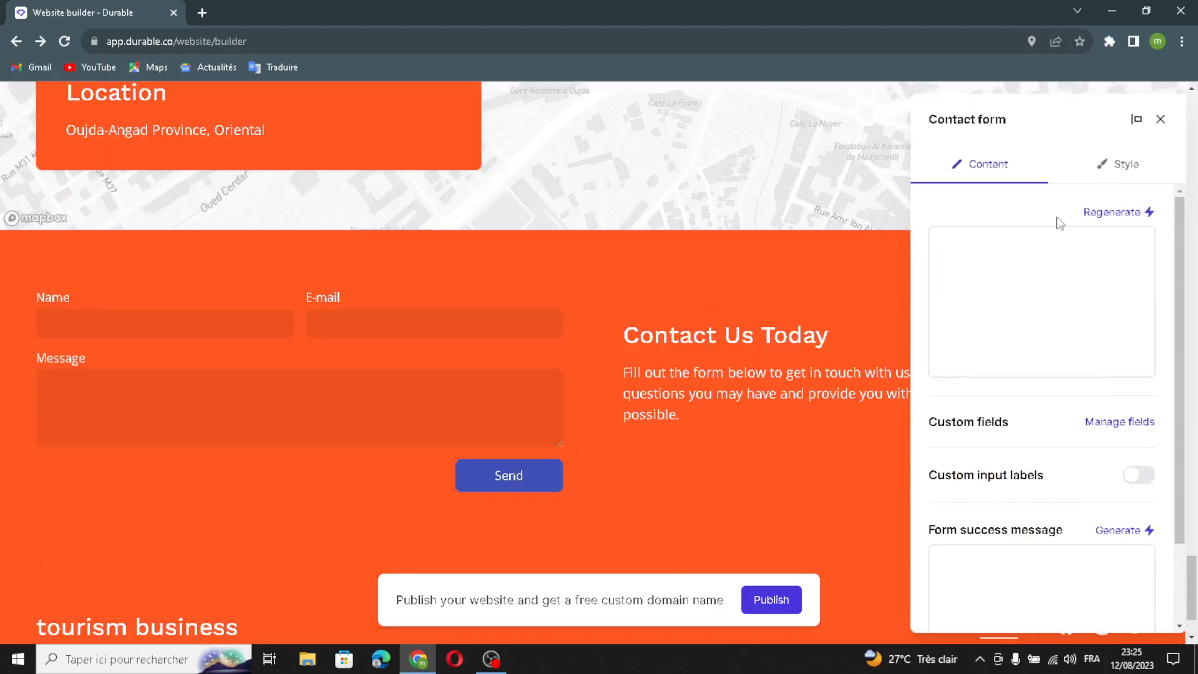
left_click(1108, 214)
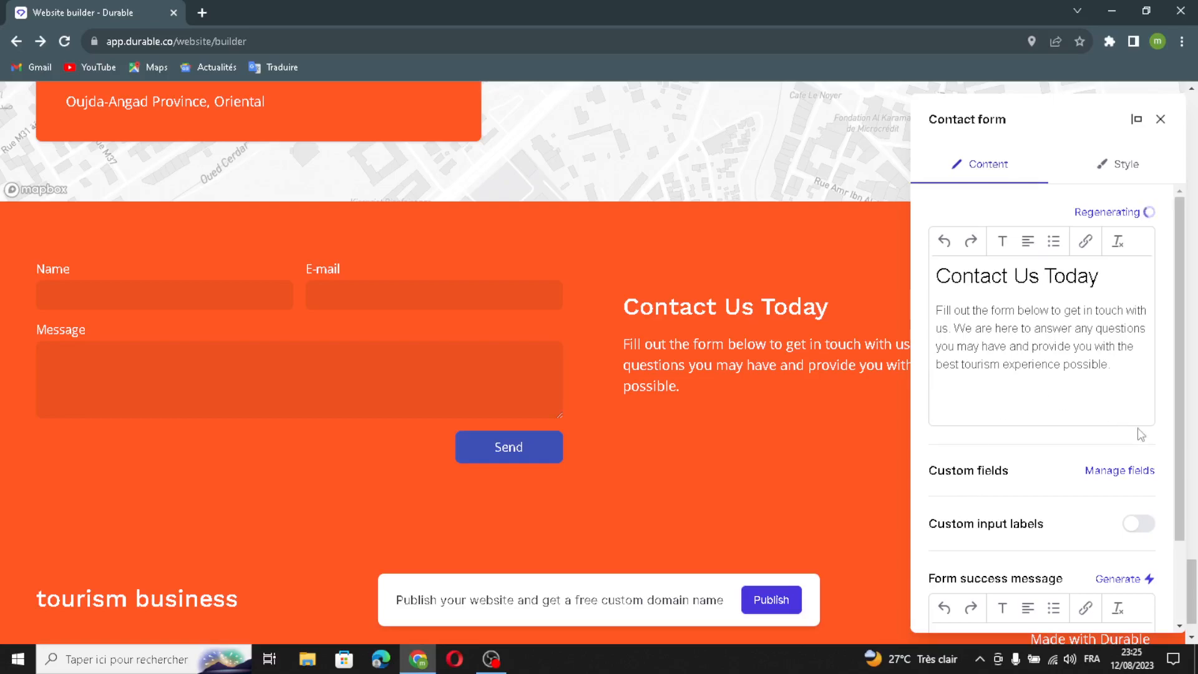
View the contact form's custom fields and close them without adding a field
scroll(1024, 409, "down", 1)
scroll(1070, 498, "down", 3)
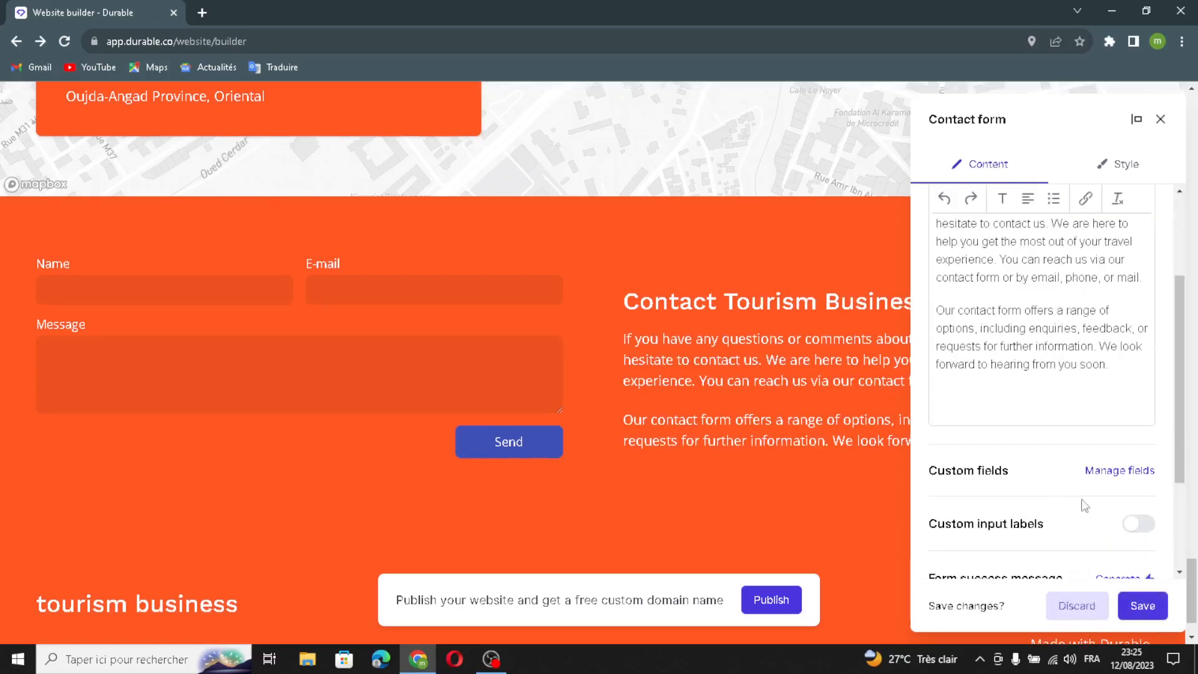
left_click(1132, 329)
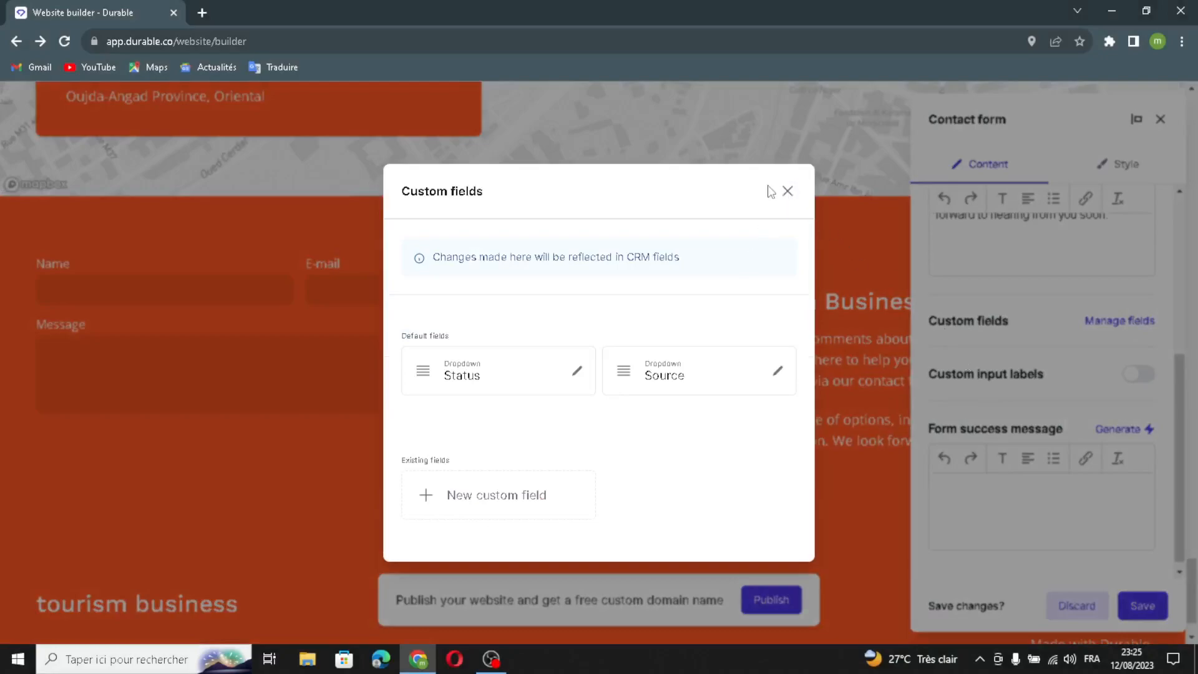
left_click(788, 191)
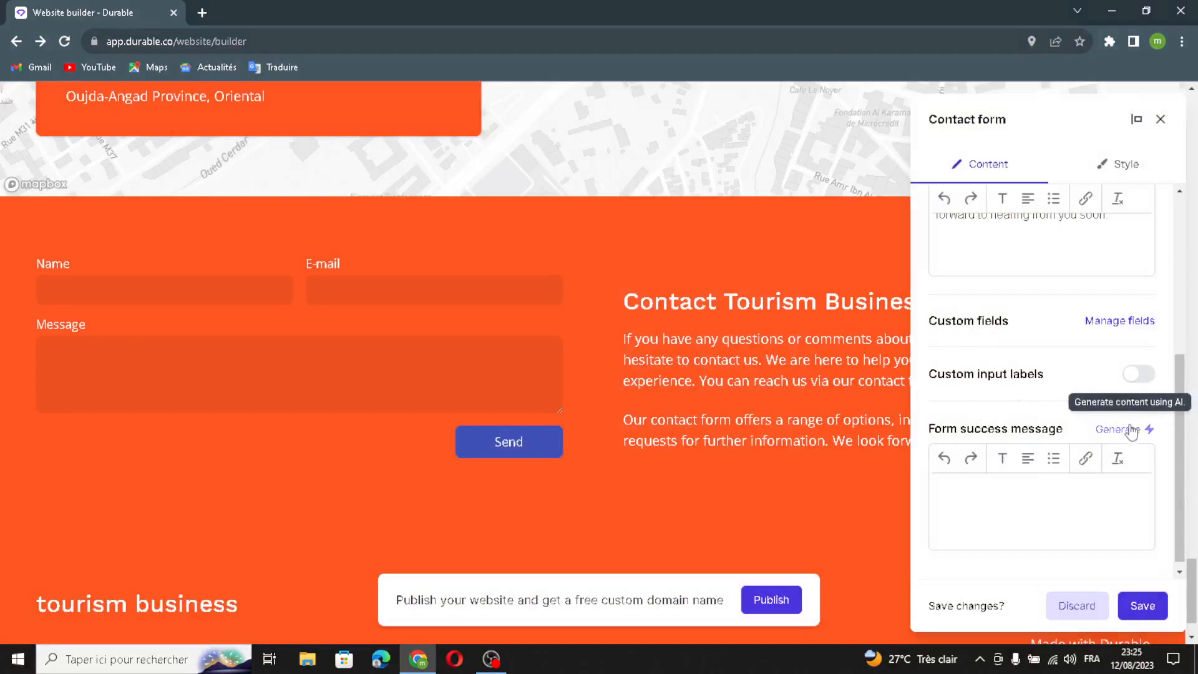
Enable custom input labels for the contact form and review the e-mail and message labels, keeping their default wording
left_click(1139, 374)
scroll(1018, 445, "down", 1)
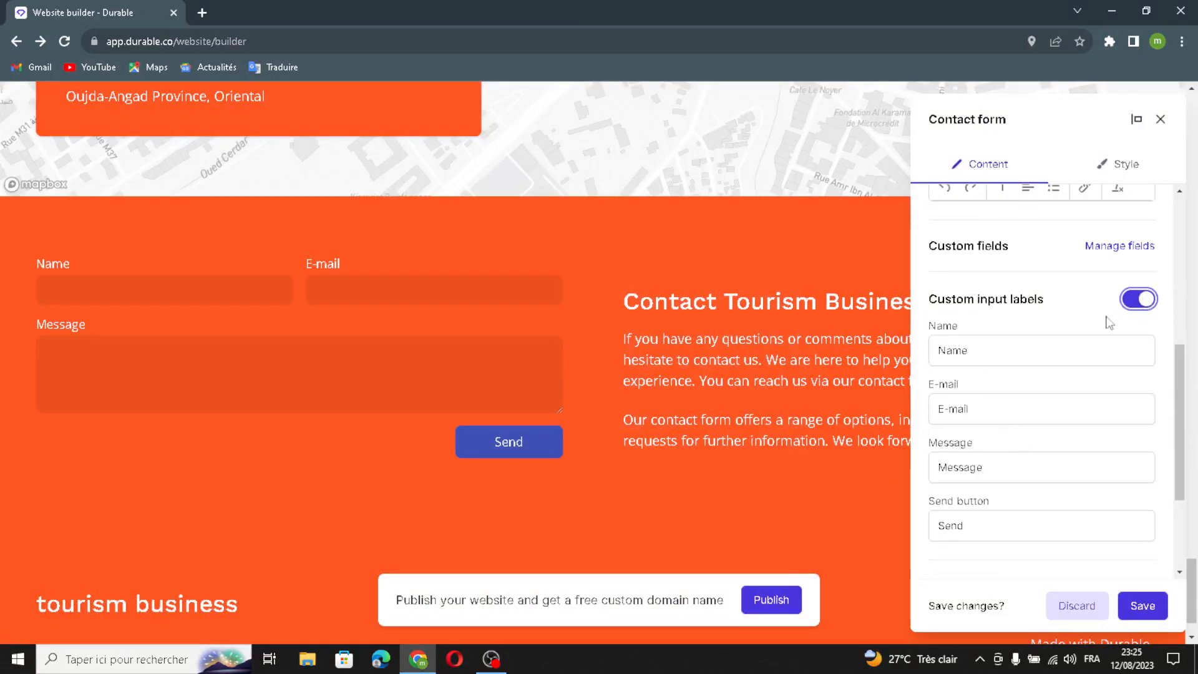
left_click(976, 412)
left_click(992, 409)
left_click(1005, 470)
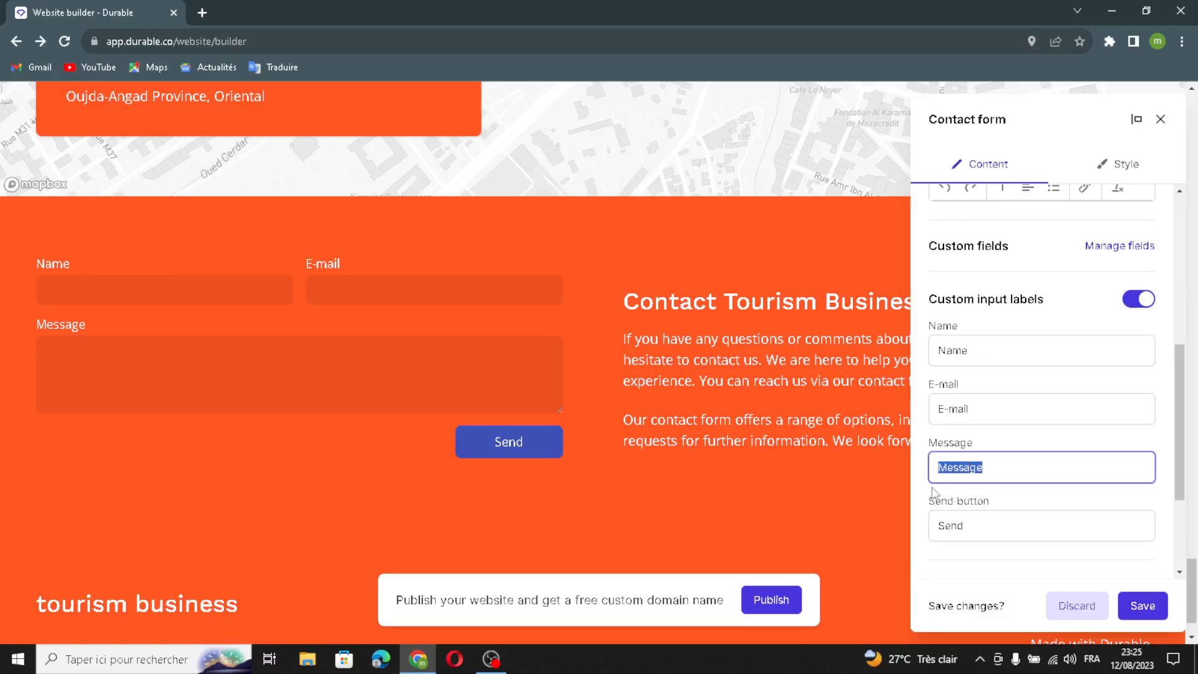
scroll(1129, 401, "down", 3)
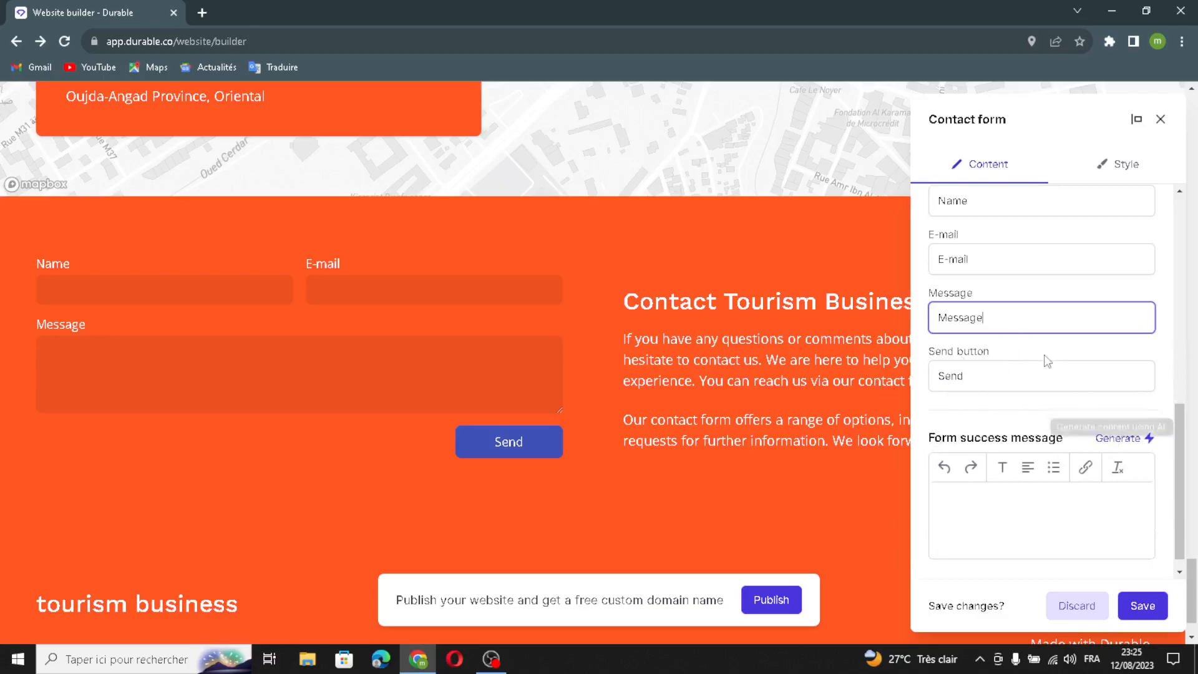
Generate the form success message with AI and save the contact form section
left_click(1124, 438)
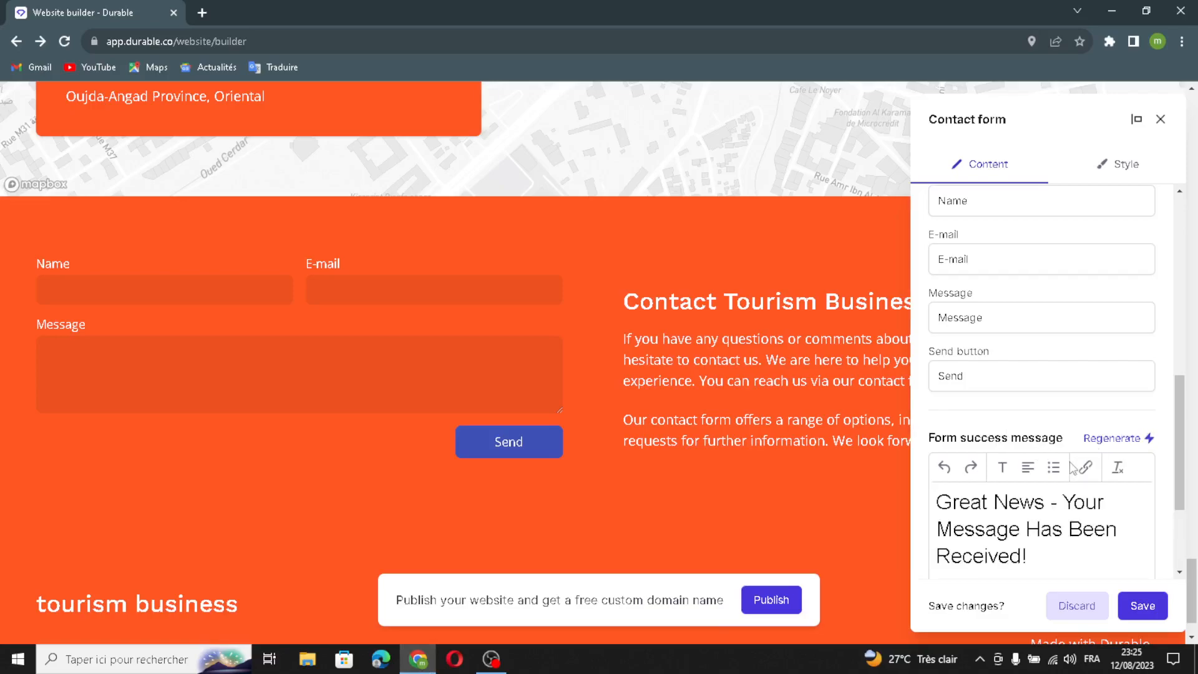
scroll(1061, 469, "down", 3)
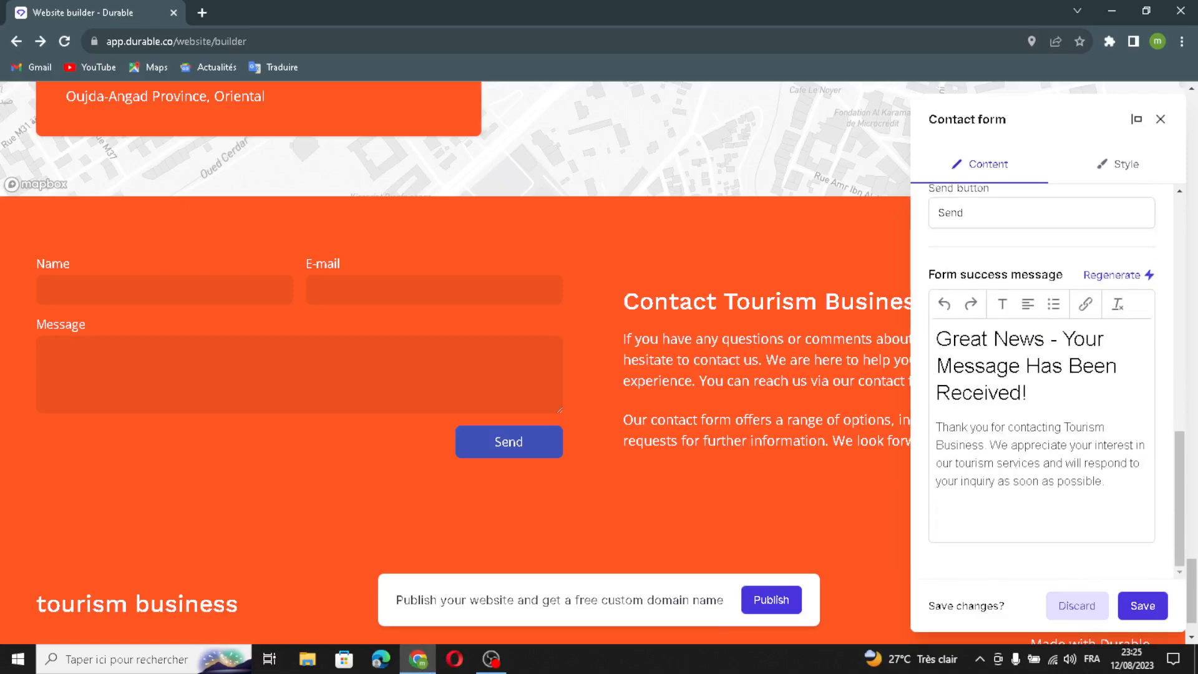
left_click(1141, 611)
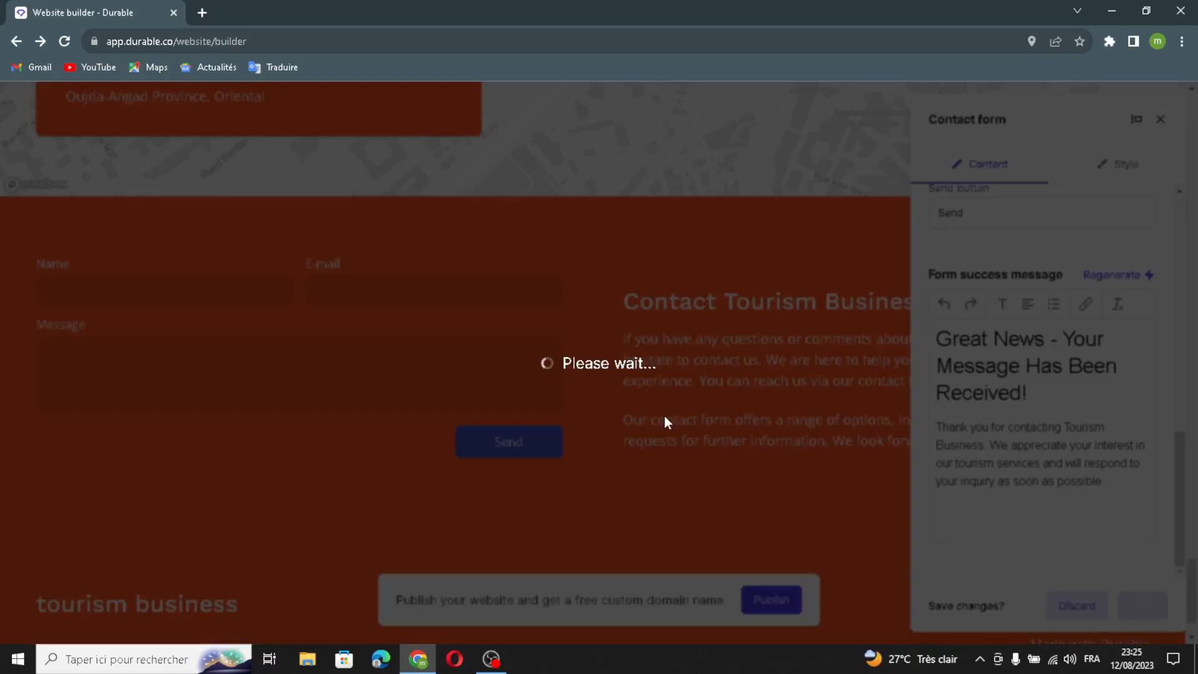
Open the footer for editing, review its business name, and turn on replacing the company name with a logo
scroll(698, 380, "down", 2)
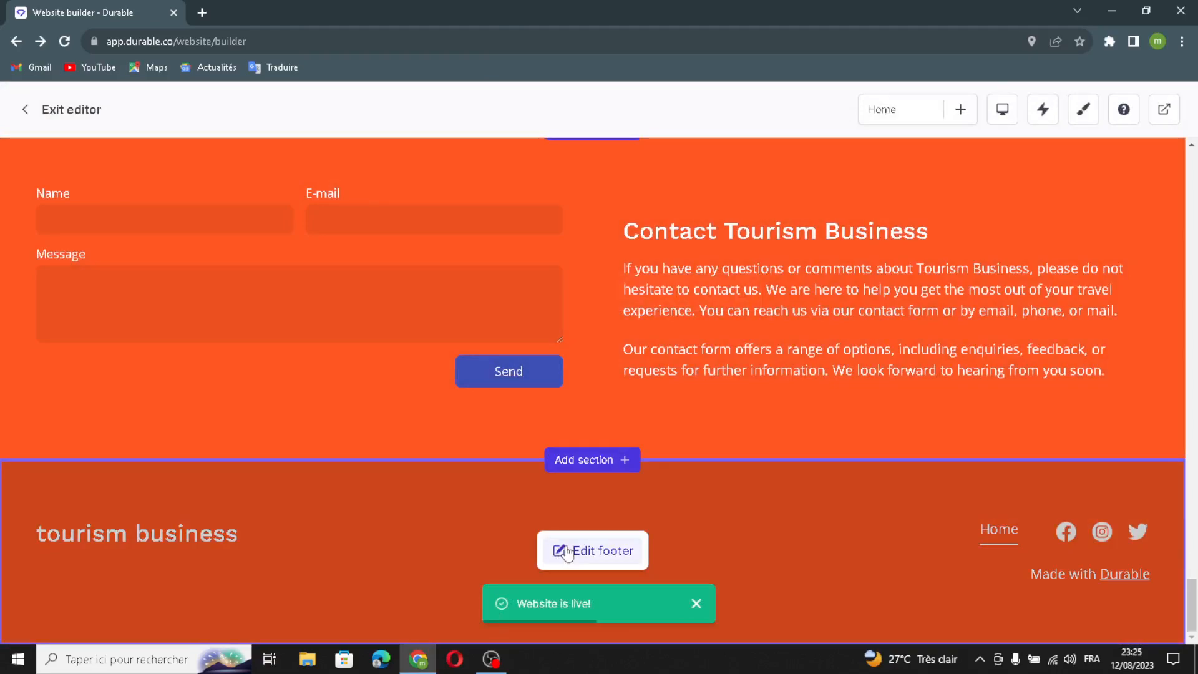
left_click(567, 551)
left_click_drag(1047, 333, 897, 340)
left_click(1140, 379)
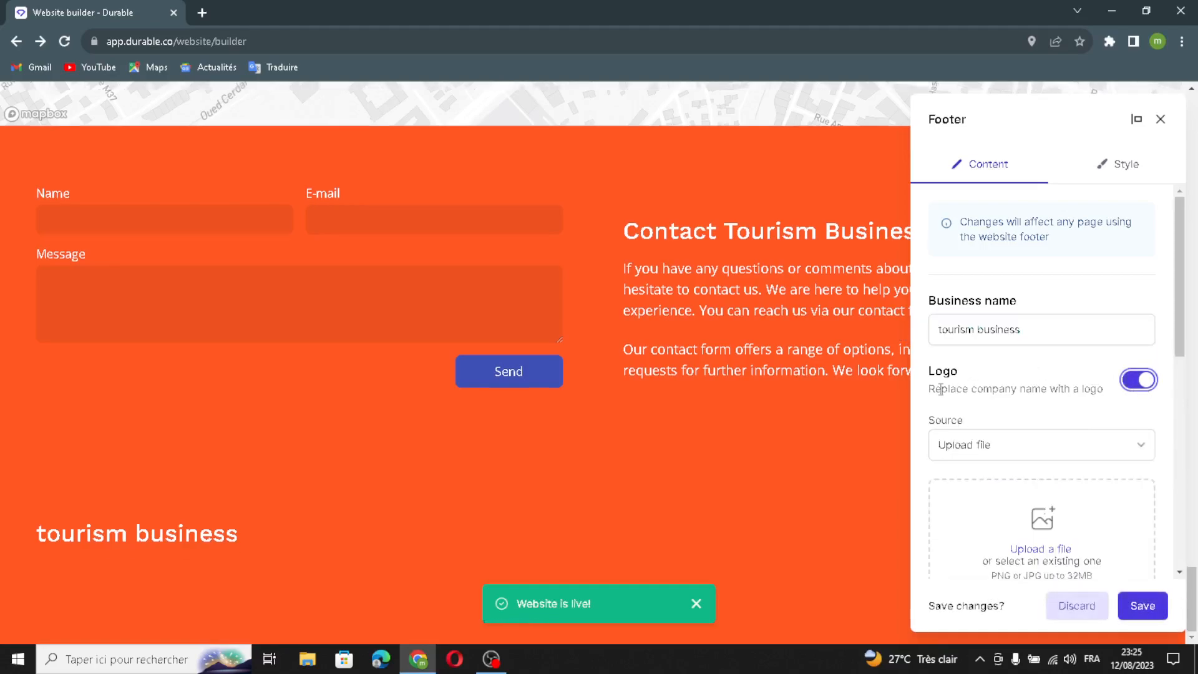
Review the footer's logo upload area and additional details field, leaving both empty
scroll(1069, 463, "down", 1)
scroll(1069, 463, "down", 2)
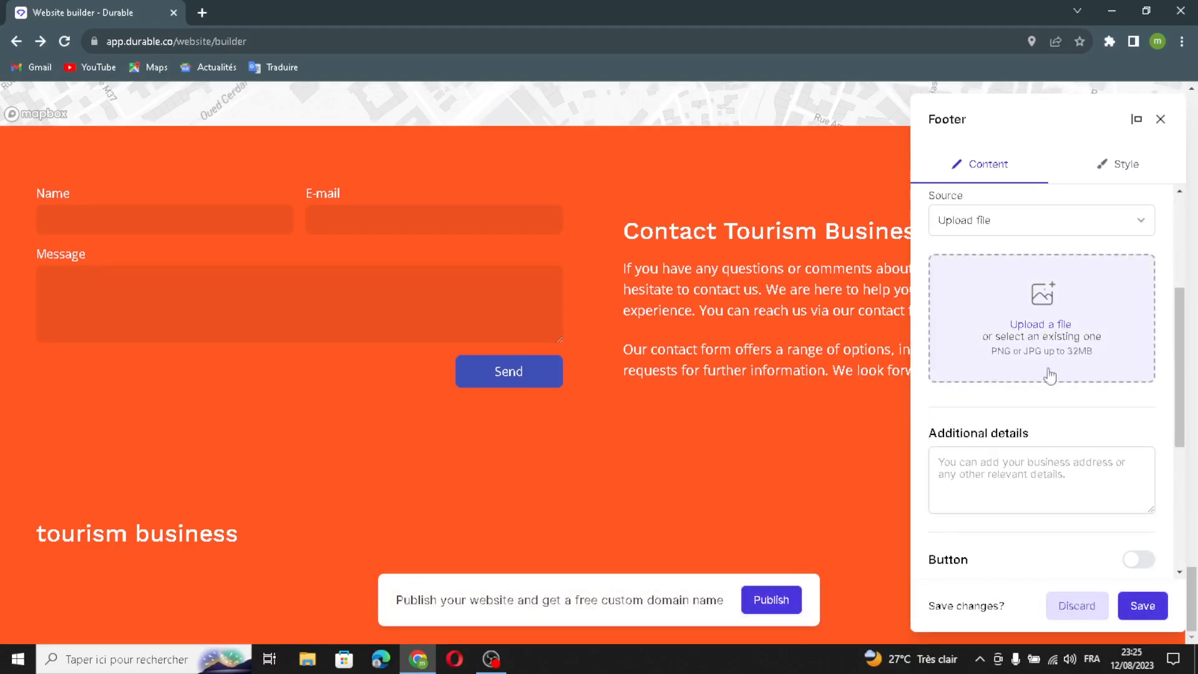
scroll(1093, 437, "down", 1)
left_click(955, 409)
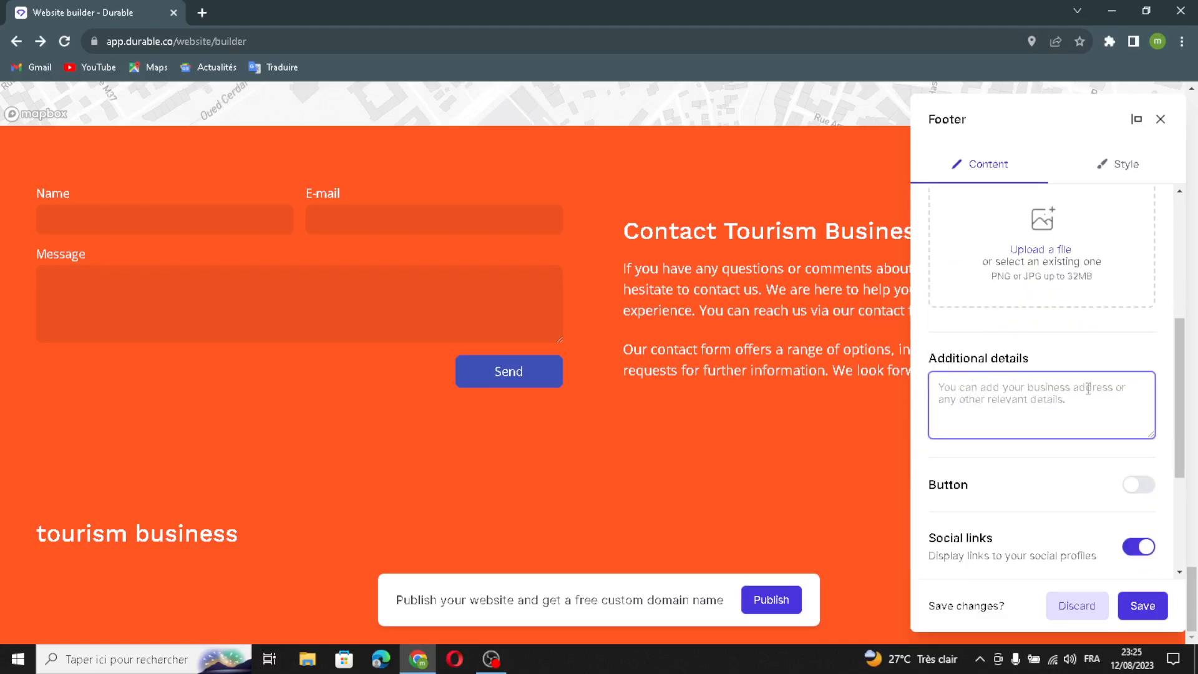
scroll(955, 500, "down", 2)
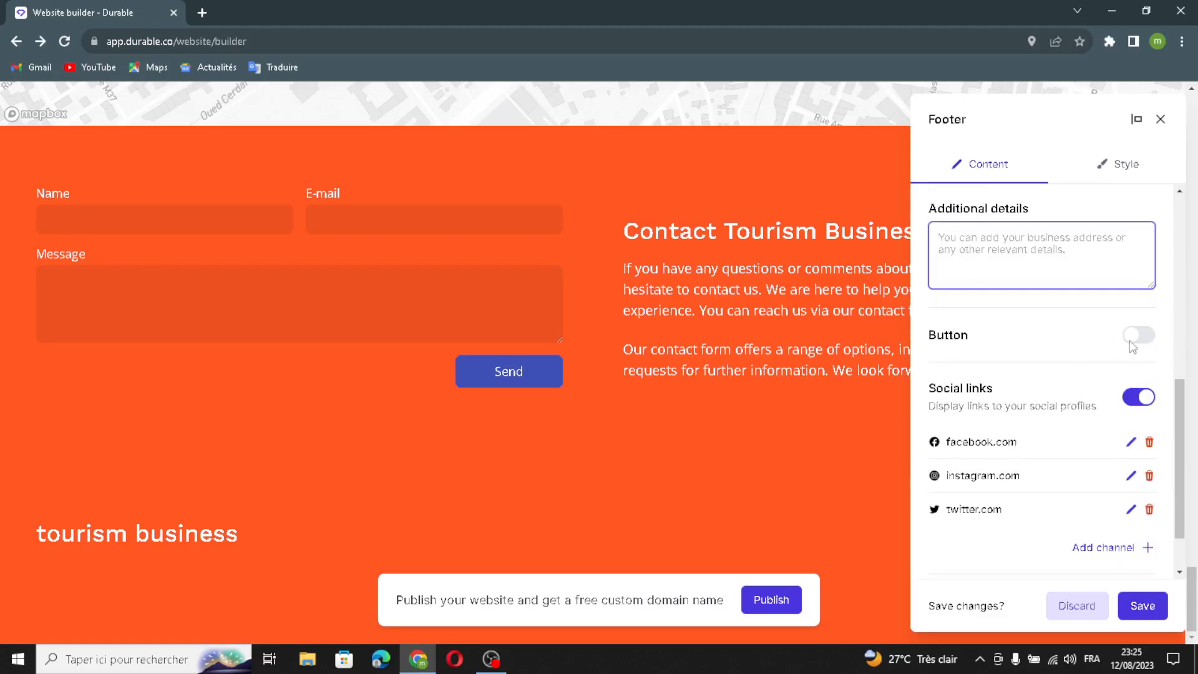
Turn on the footer button, review its label, link and social link settings, and discard the footer changes
left_click(1136, 337)
left_click(1034, 398)
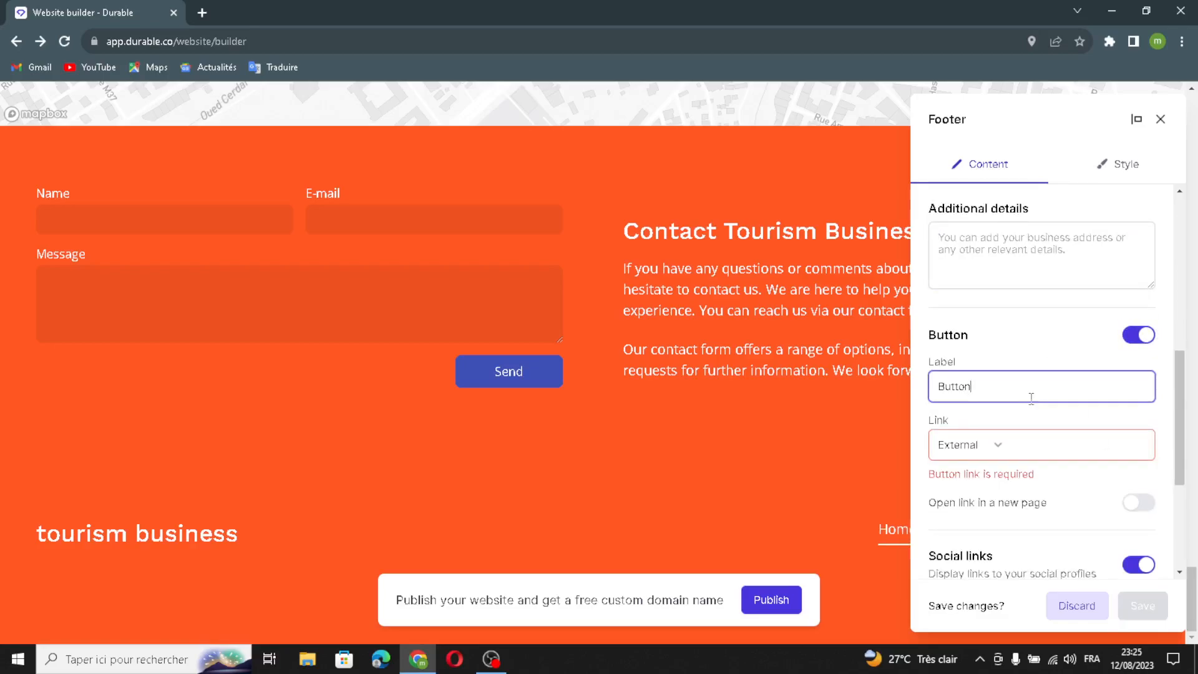
left_click_drag(995, 382, 923, 404)
left_click(1032, 441)
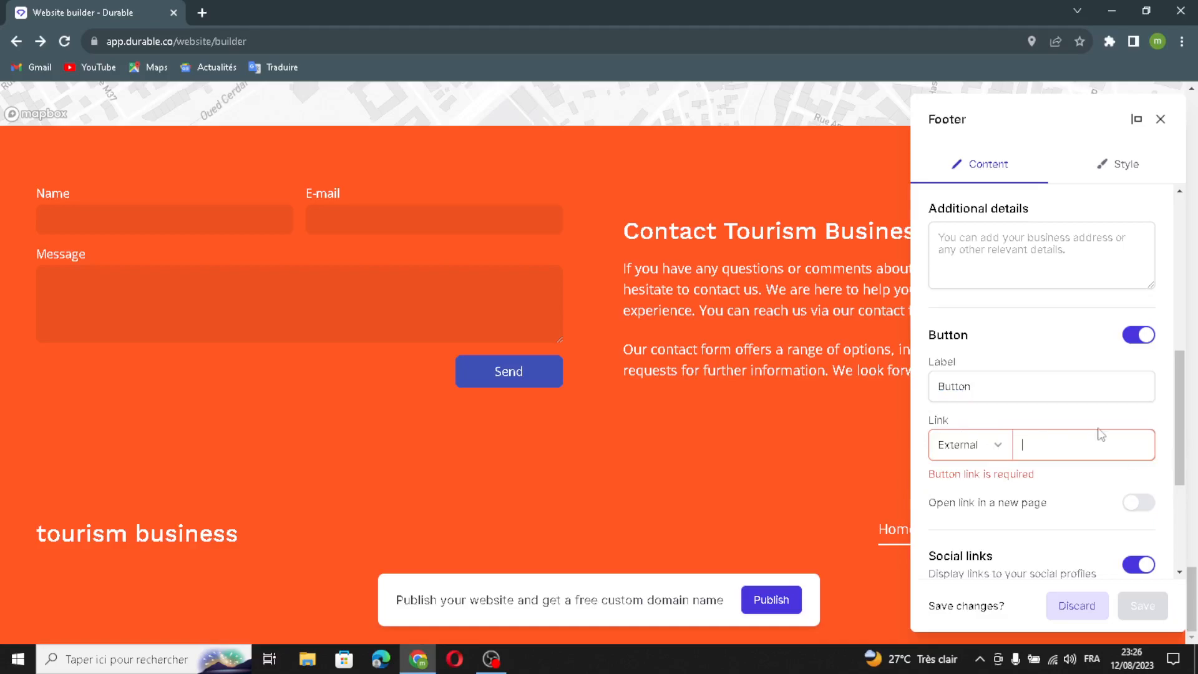
scroll(1101, 435, "down", 4)
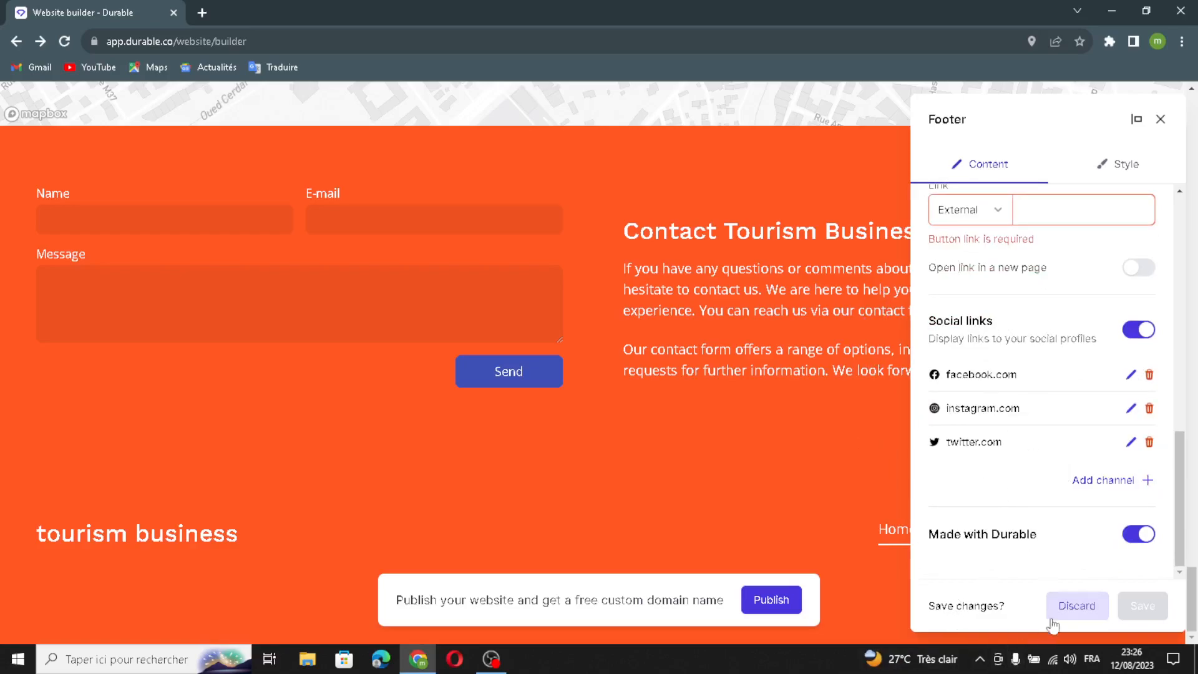
left_click(1069, 606)
Regenerate the content of the street-photo image section above the welcome text
scroll(874, 325, "up", 1)
scroll(874, 325, "down", 1)
scroll(794, 305, "up", 6)
scroll(794, 305, "up", 15)
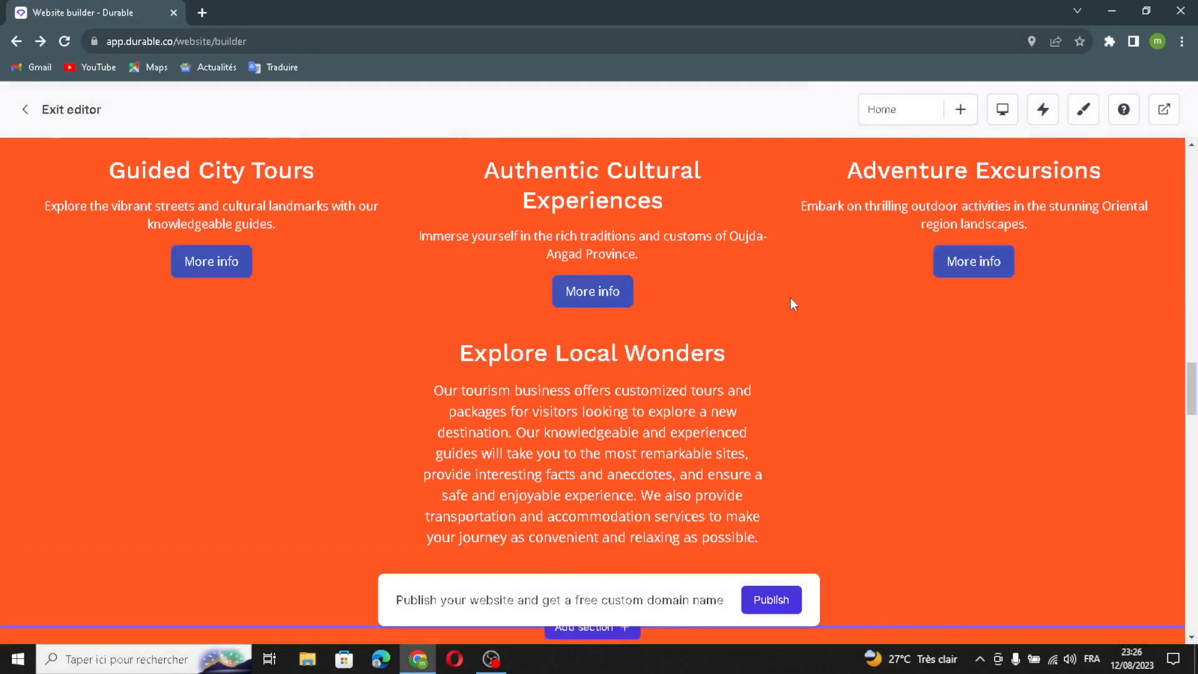
scroll(631, 253, "up", 7)
scroll(631, 299, "down", 5)
scroll(626, 302, "up", 14)
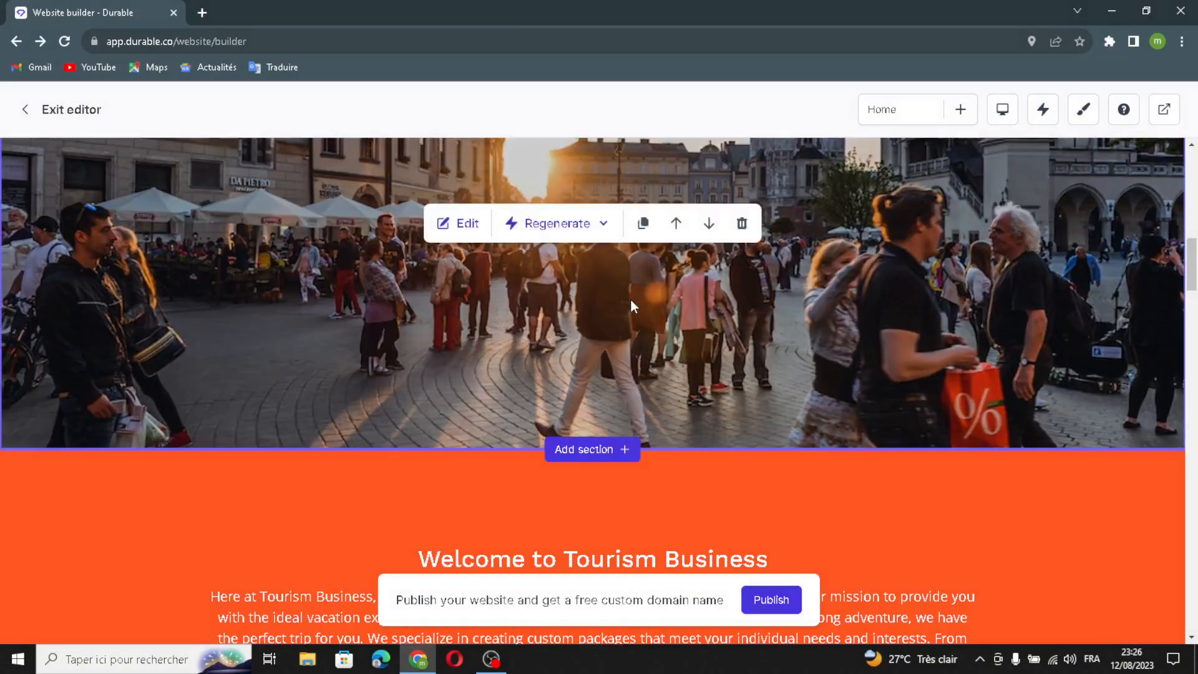
scroll(631, 305, "up", 1)
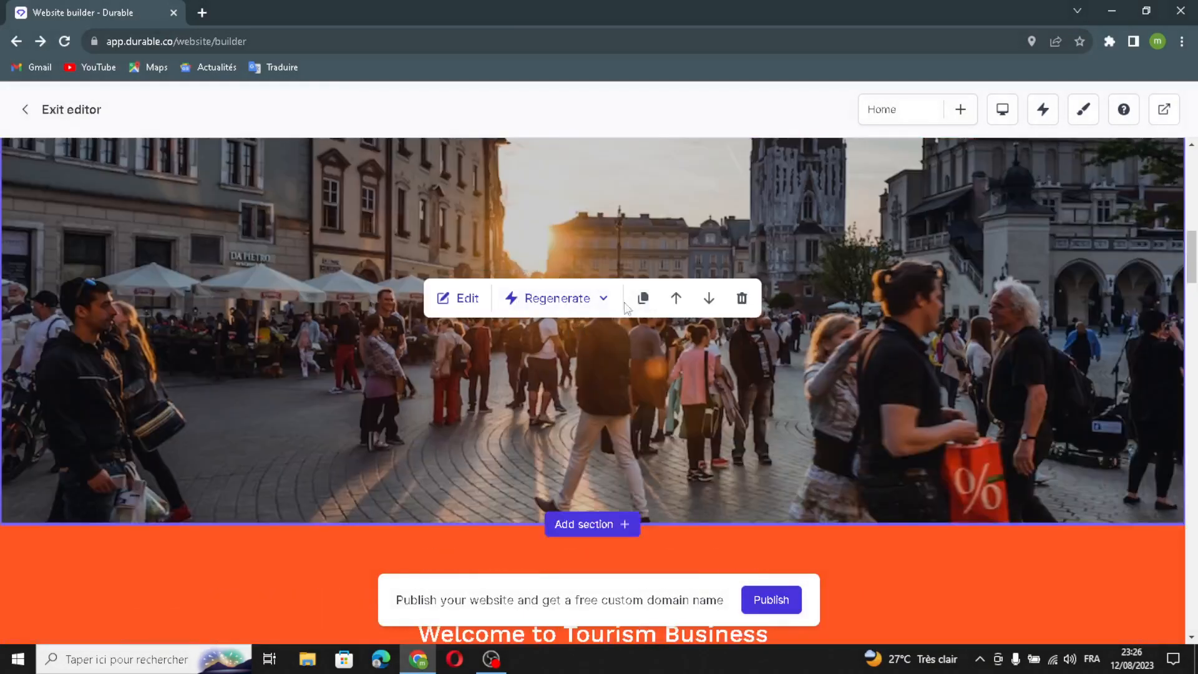
left_click(536, 302)
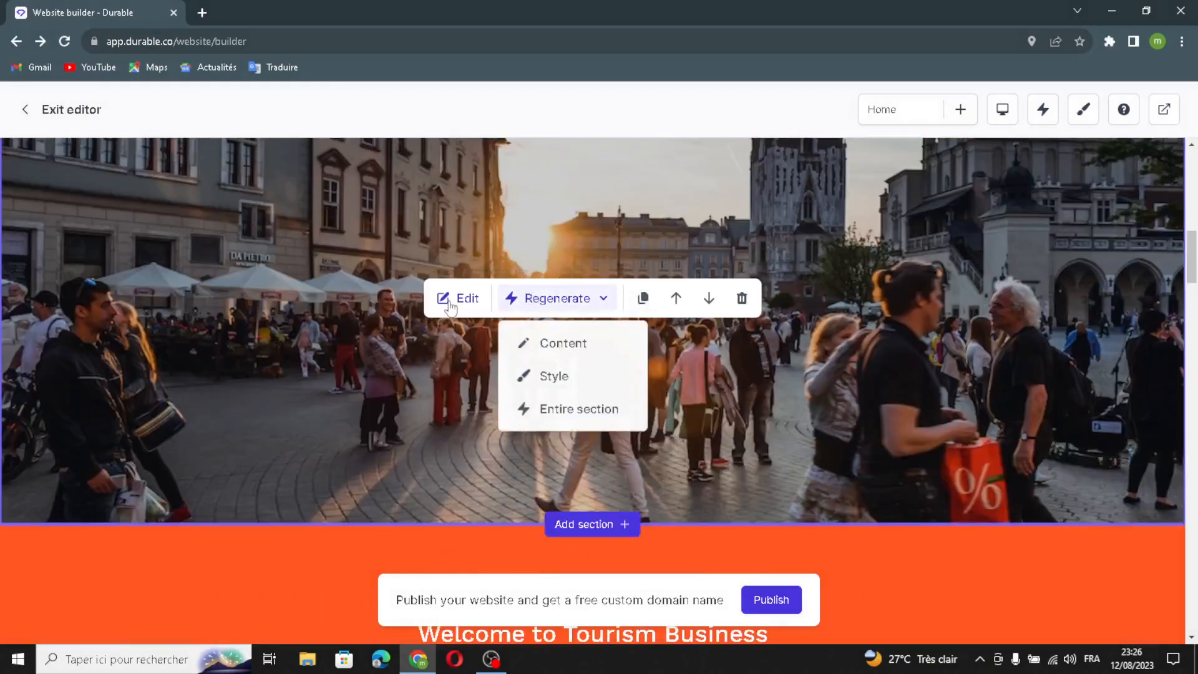
left_click(555, 350)
Regenerate the entire image section above the welcome text
scroll(562, 293, "down", 1)
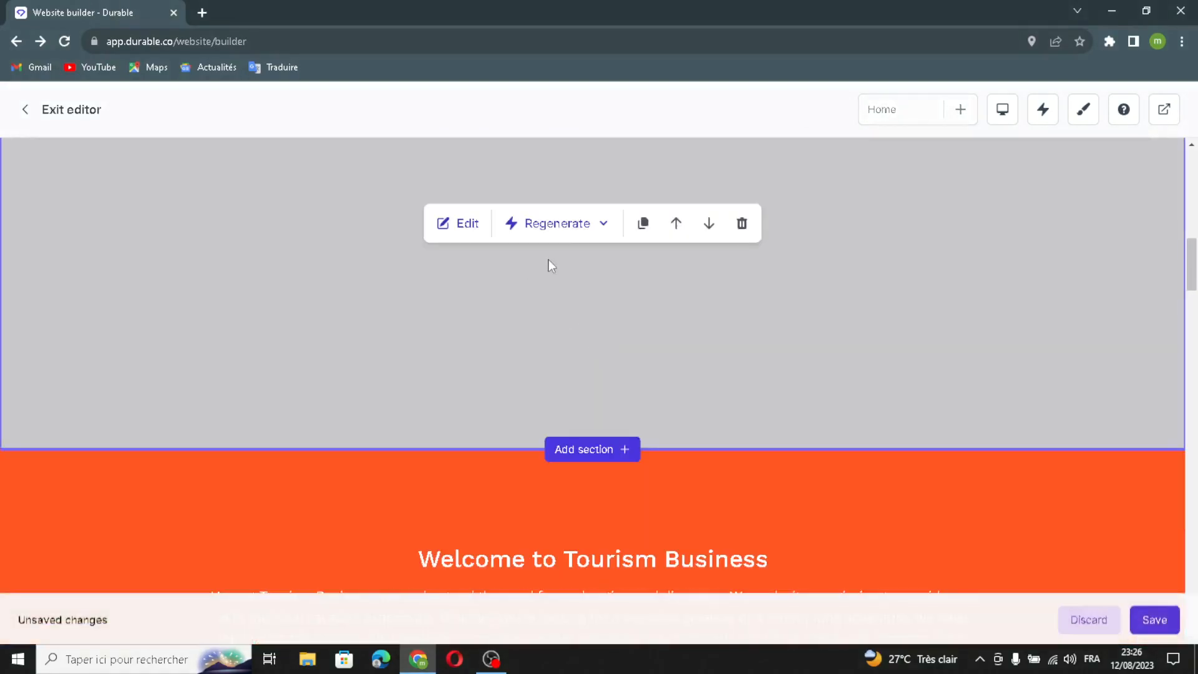
left_click(556, 231)
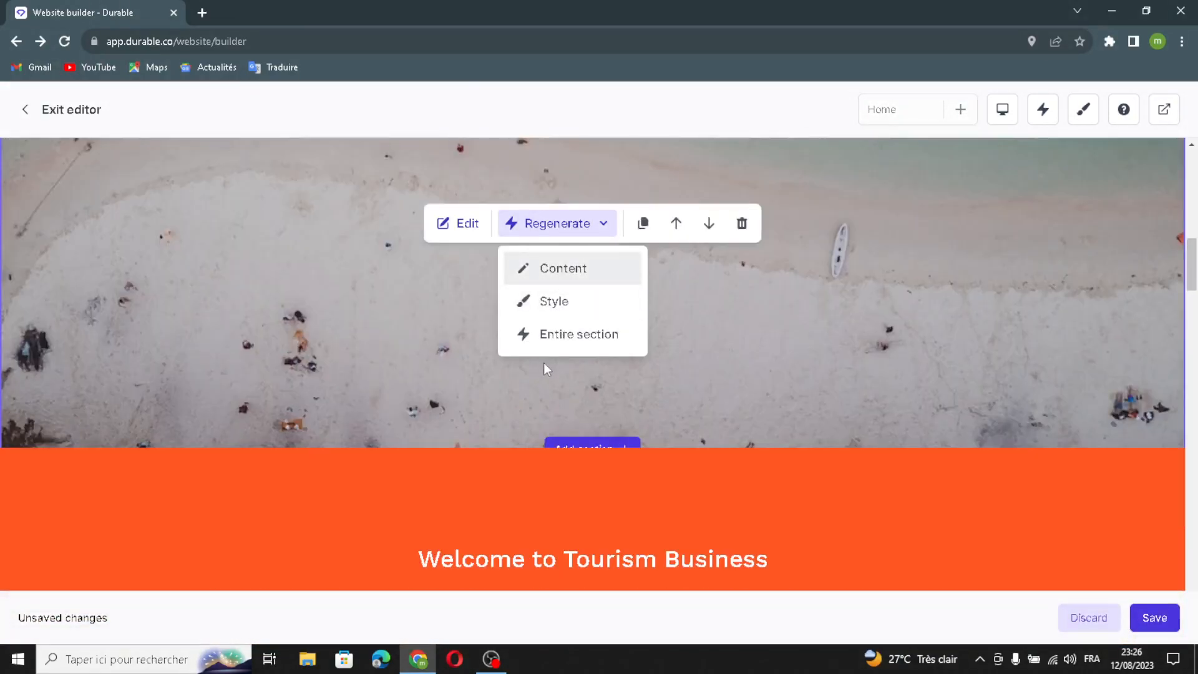
left_click(568, 336)
Regenerate the style of the Welcome to Tourism Business section
scroll(578, 332, "down", 5)
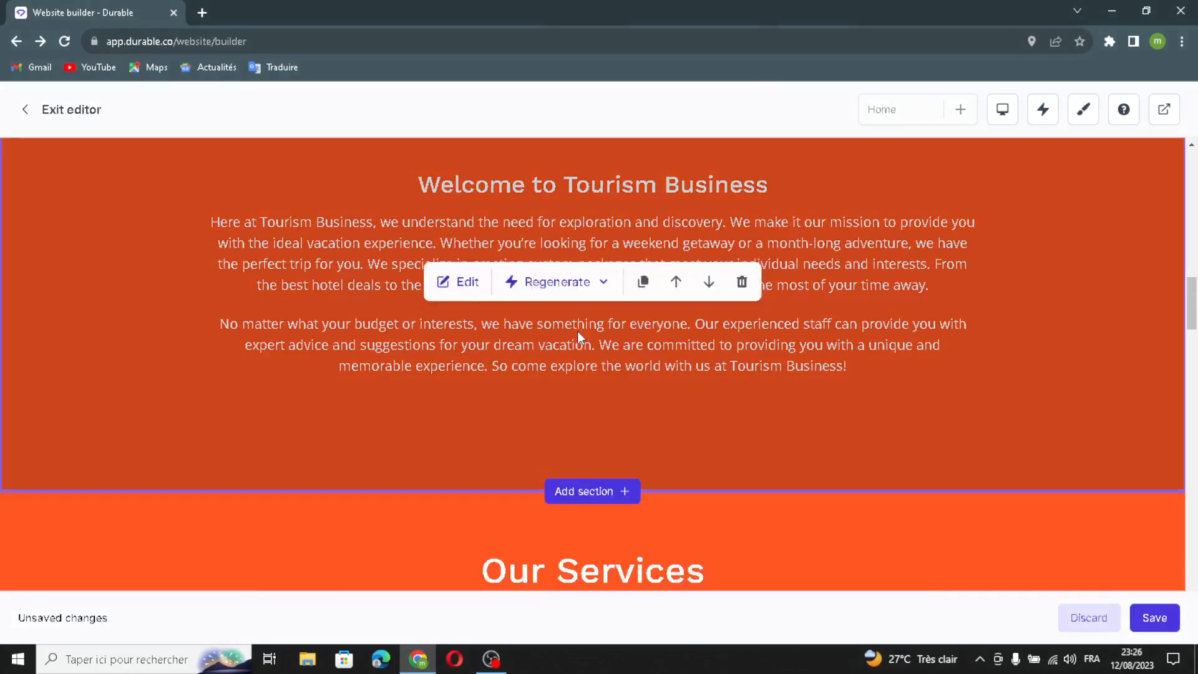
left_click(558, 282)
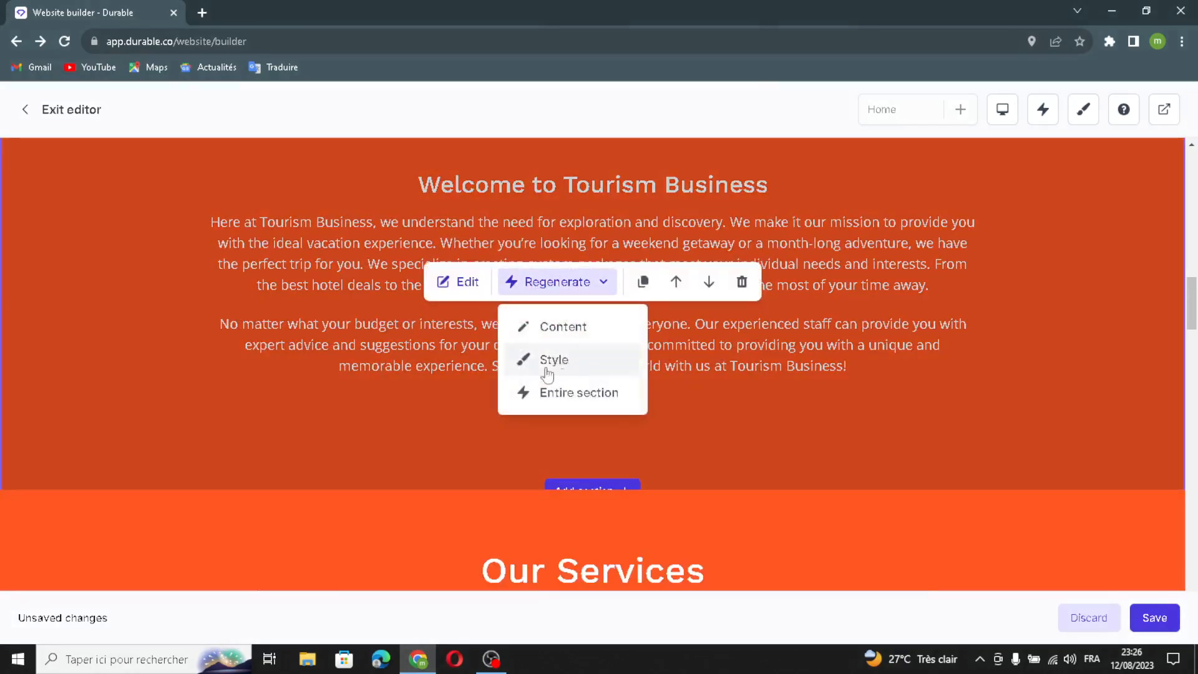
left_click(555, 358)
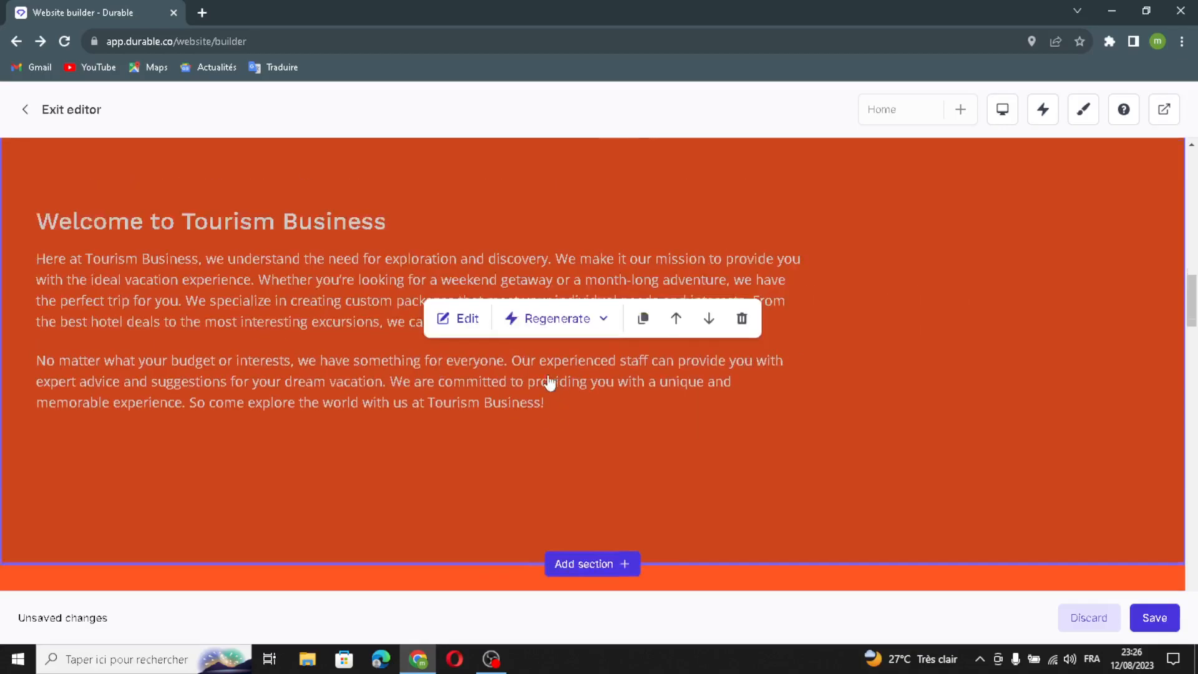
Regenerate the entire testimonials section located above the Pictures gallery
scroll(568, 264, "down", 4)
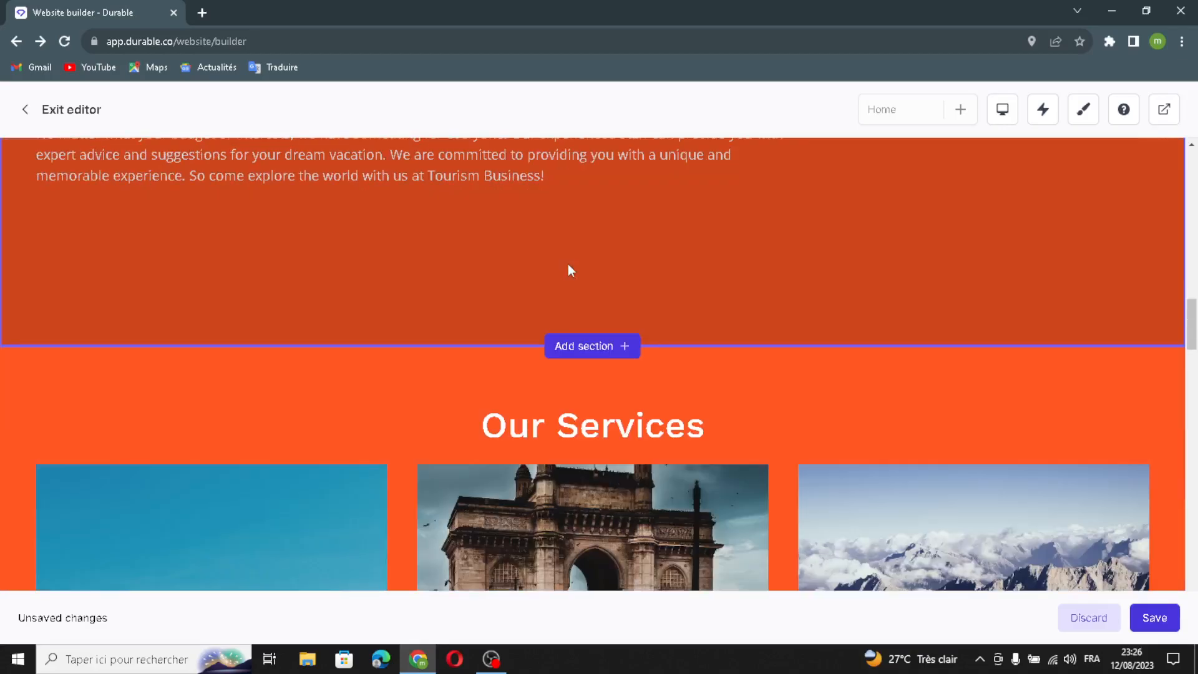
scroll(569, 266, "up", 15)
scroll(562, 362, "up", 2)
scroll(560, 354, "down", 20)
scroll(559, 351, "down", 10)
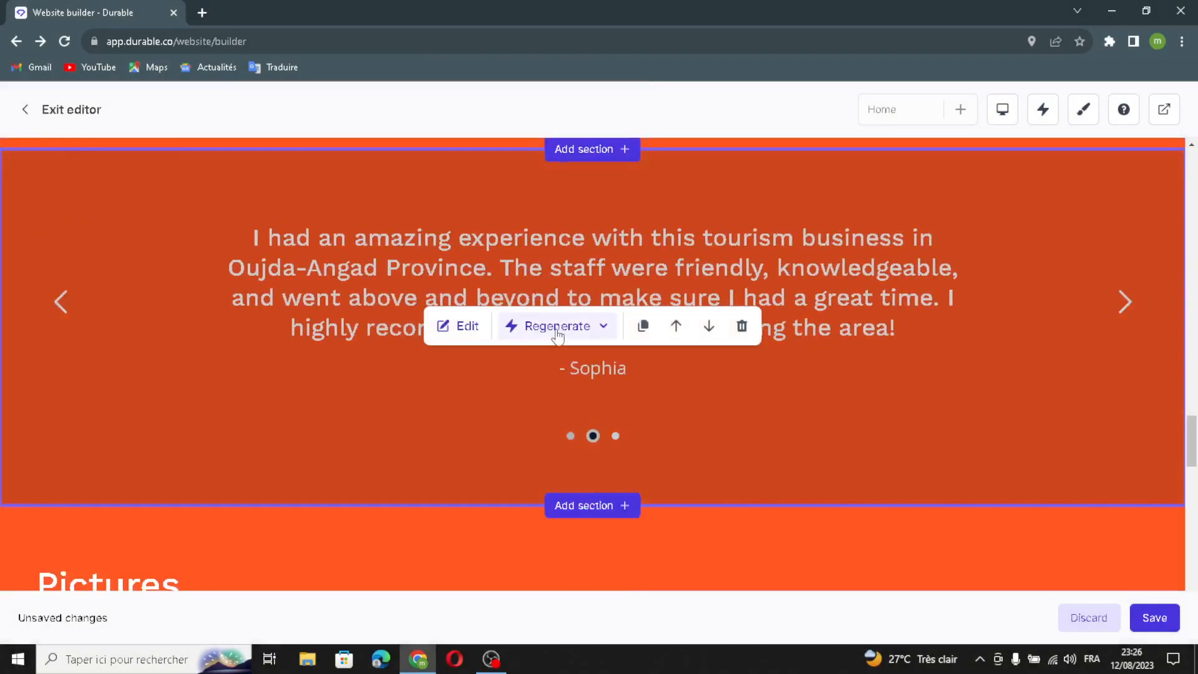
left_click(557, 332)
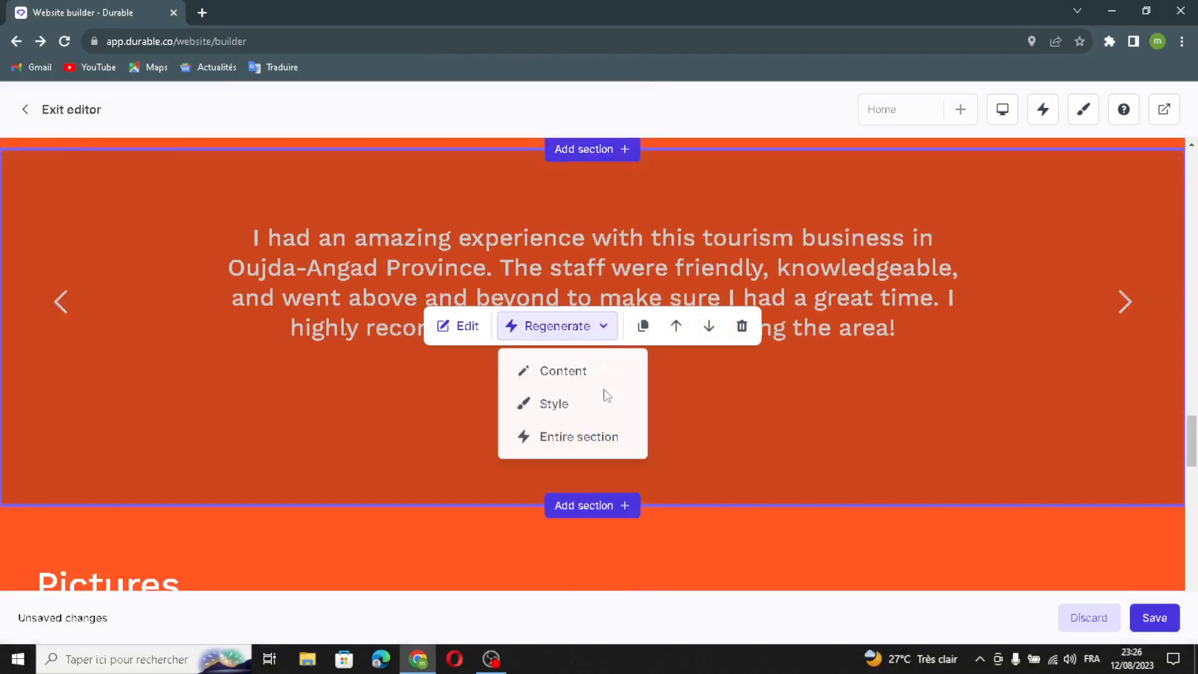
left_click(554, 441)
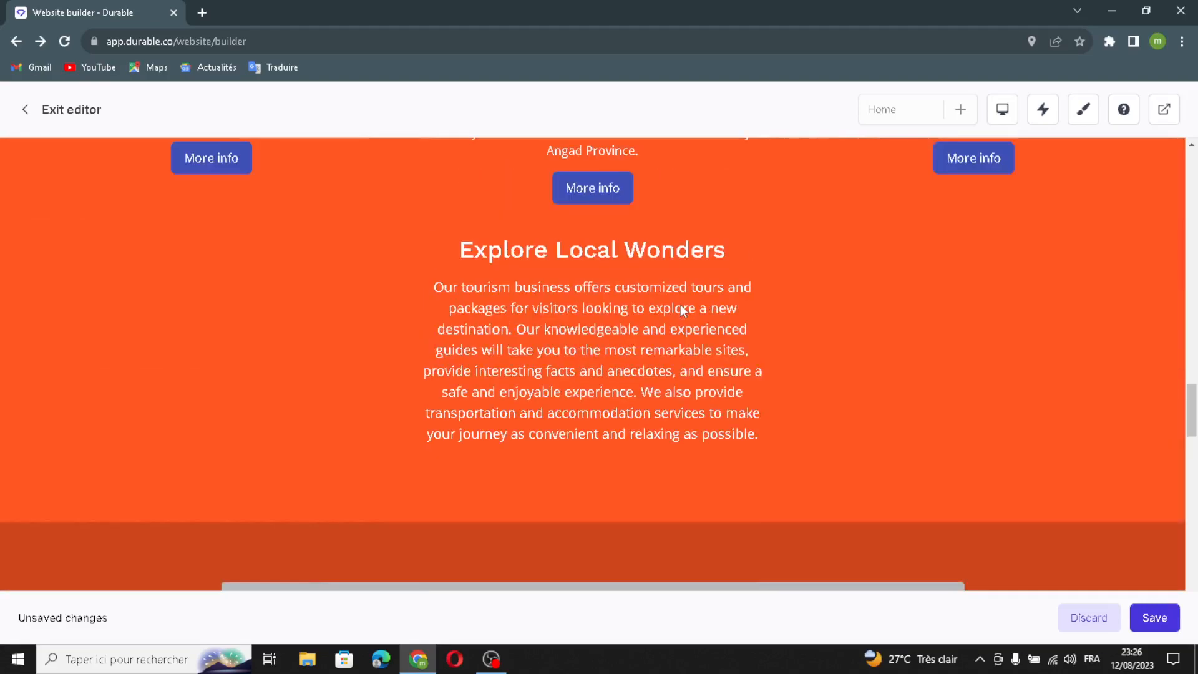
Duplicate the Our Services section and check the copy placed below the original
scroll(643, 389, "up", 5)
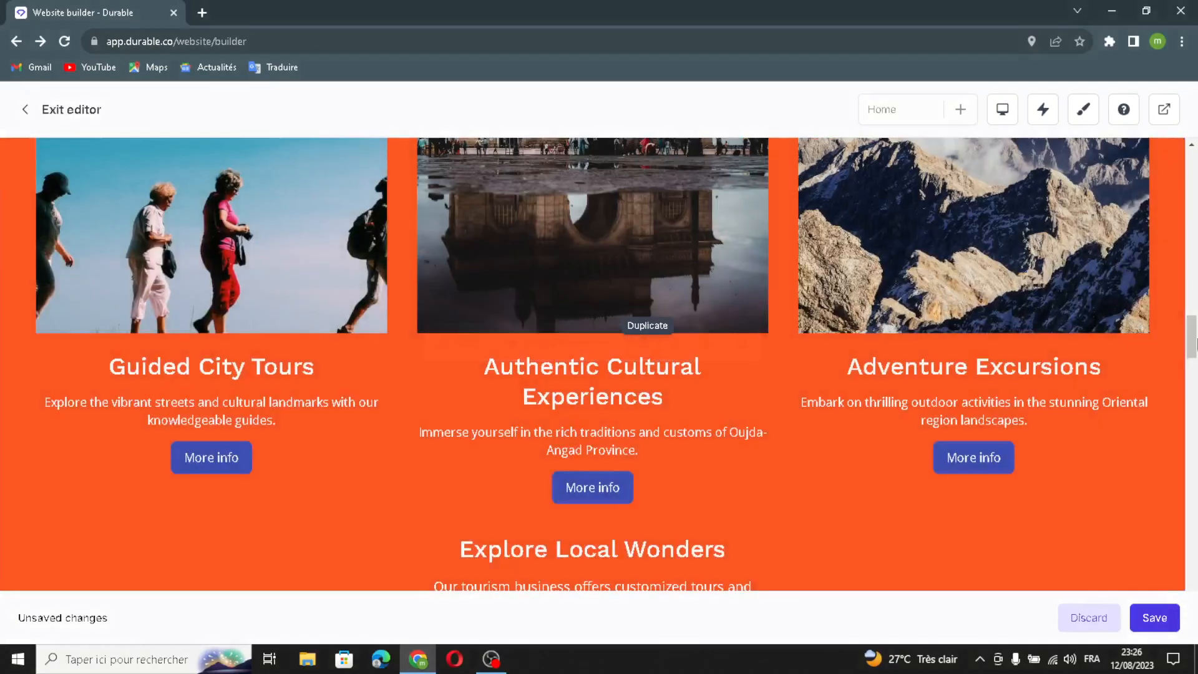
scroll(886, 381, "down", 4)
scroll(845, 395, "up", 10)
scroll(845, 395, "down", 6)
scroll(845, 394, "up", 5)
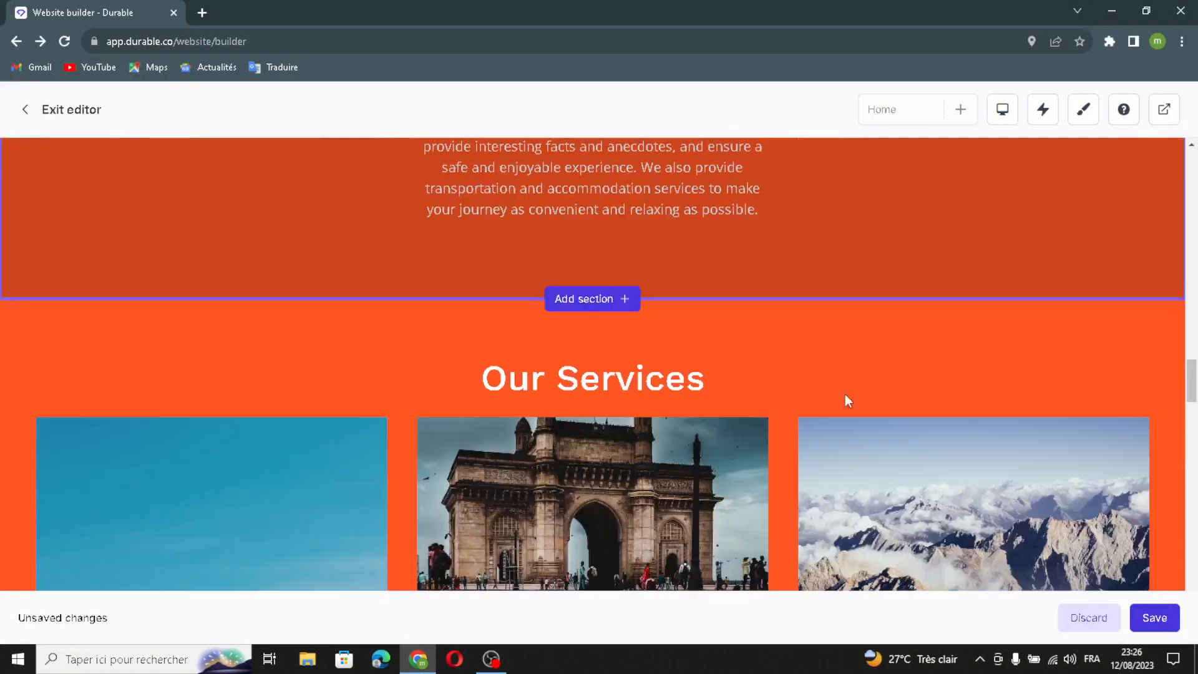
Delete the duplicated Our Services section and confirm removing the block
scroll(845, 394, "down", 7)
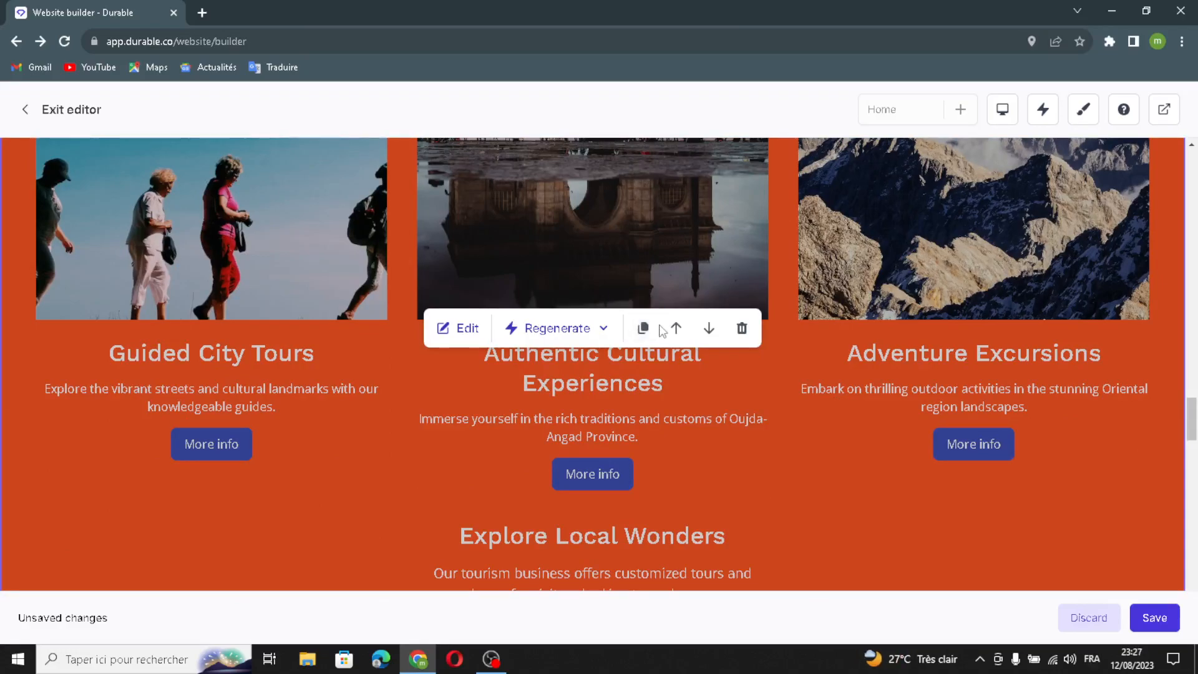
scroll(690, 364, "up", 2)
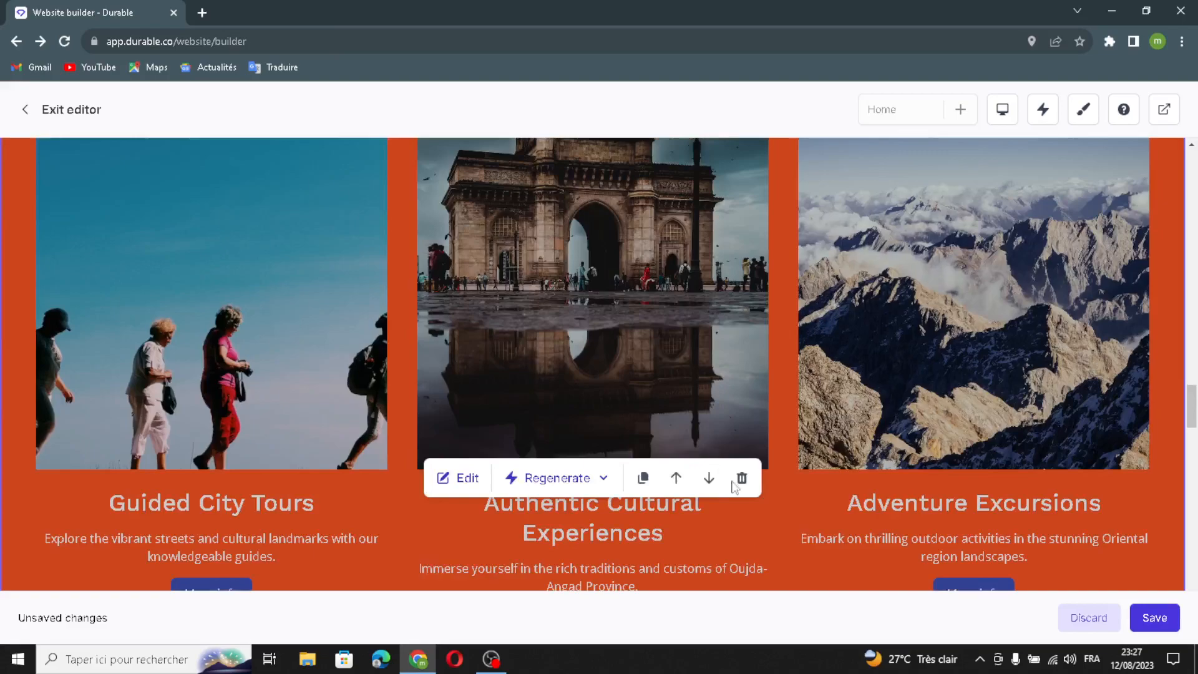
left_click(741, 478)
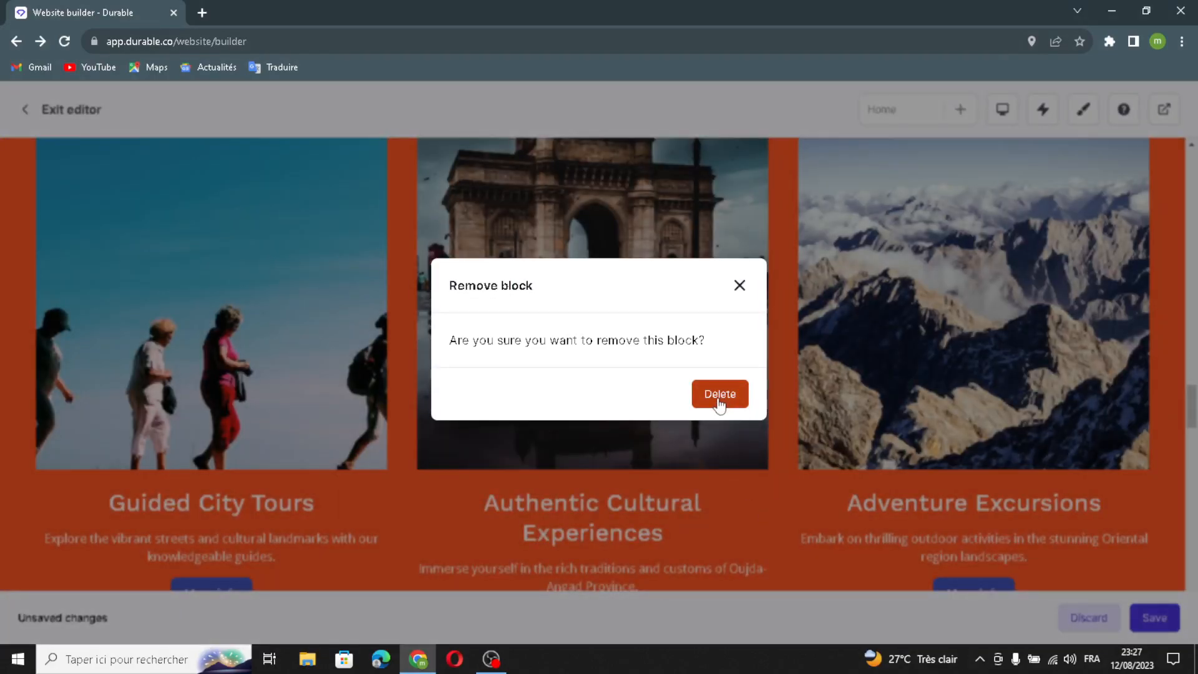
left_click(720, 394)
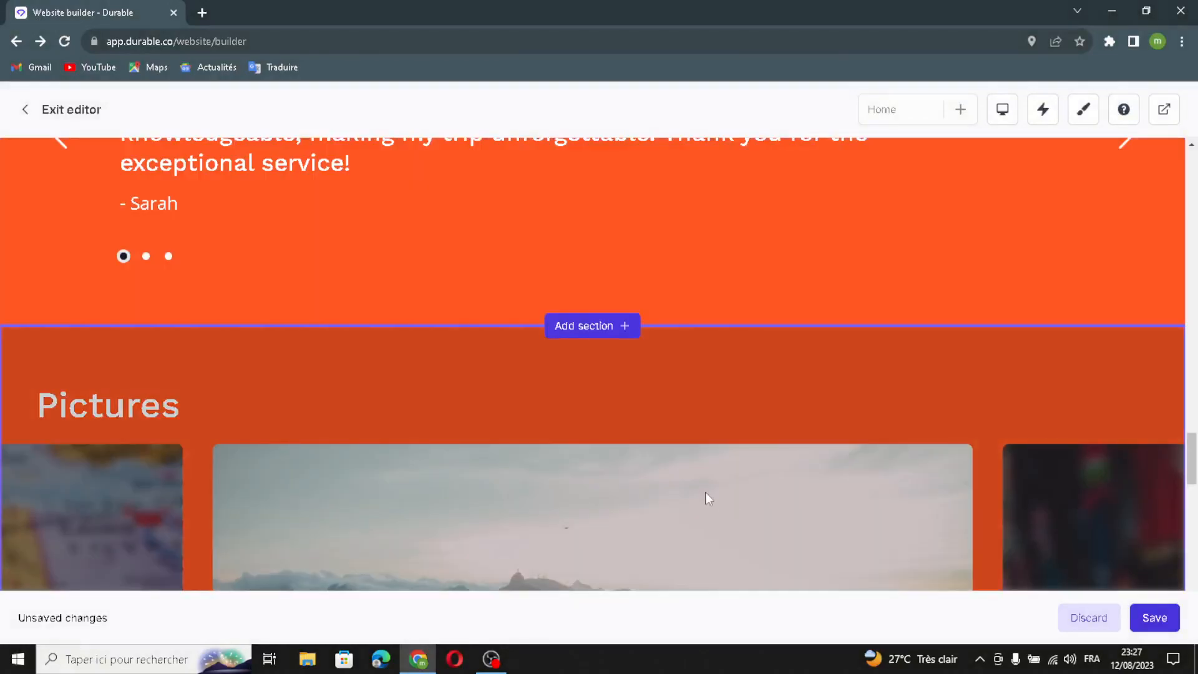
Move the Pictures gallery section up so it sits above the testimonials section
scroll(653, 374, "down", 4)
scroll(644, 374, "up", 5)
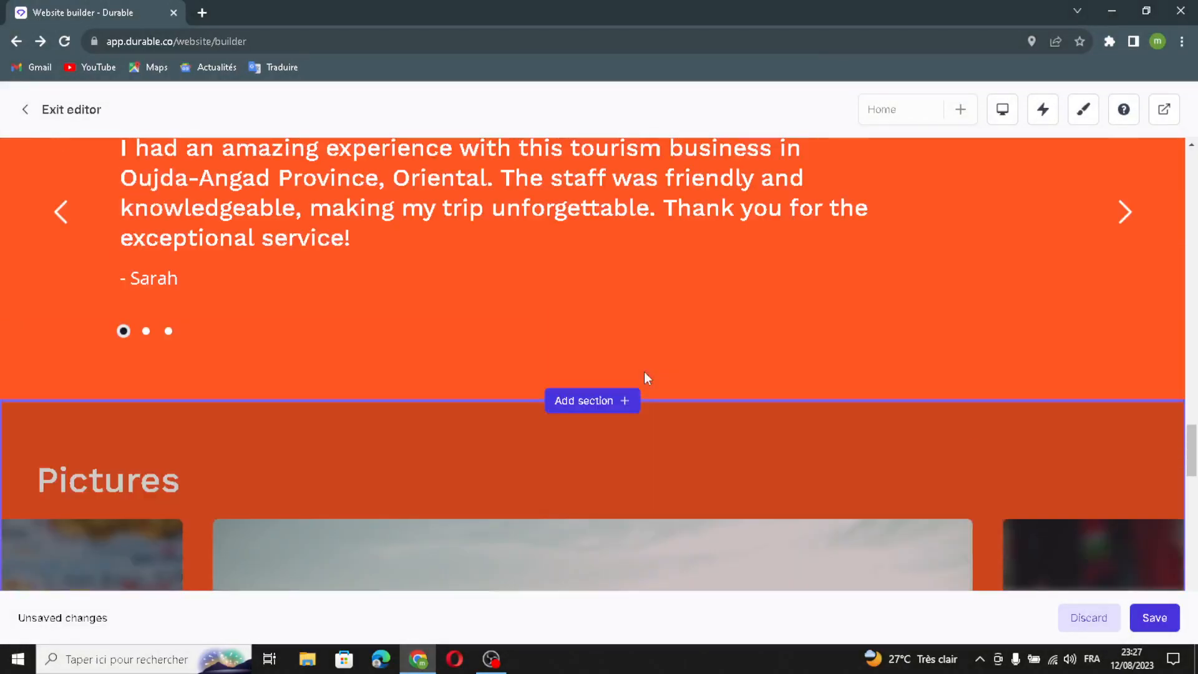
scroll(645, 372, "down", 10)
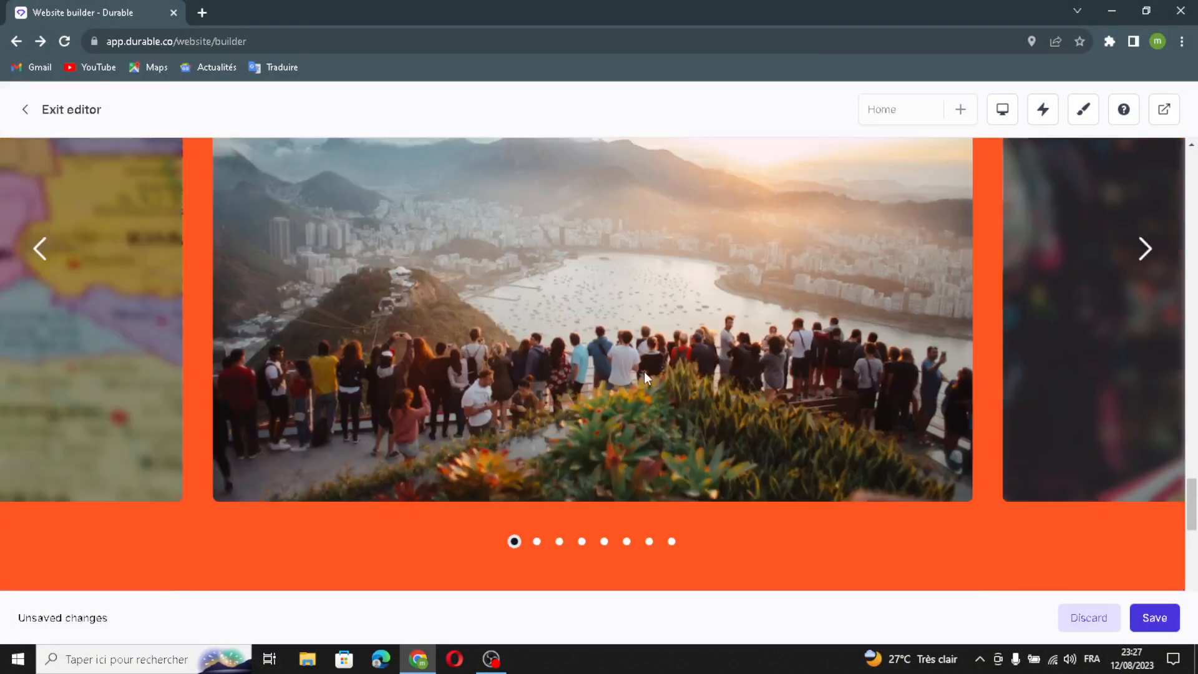
scroll(644, 372, "up", 6)
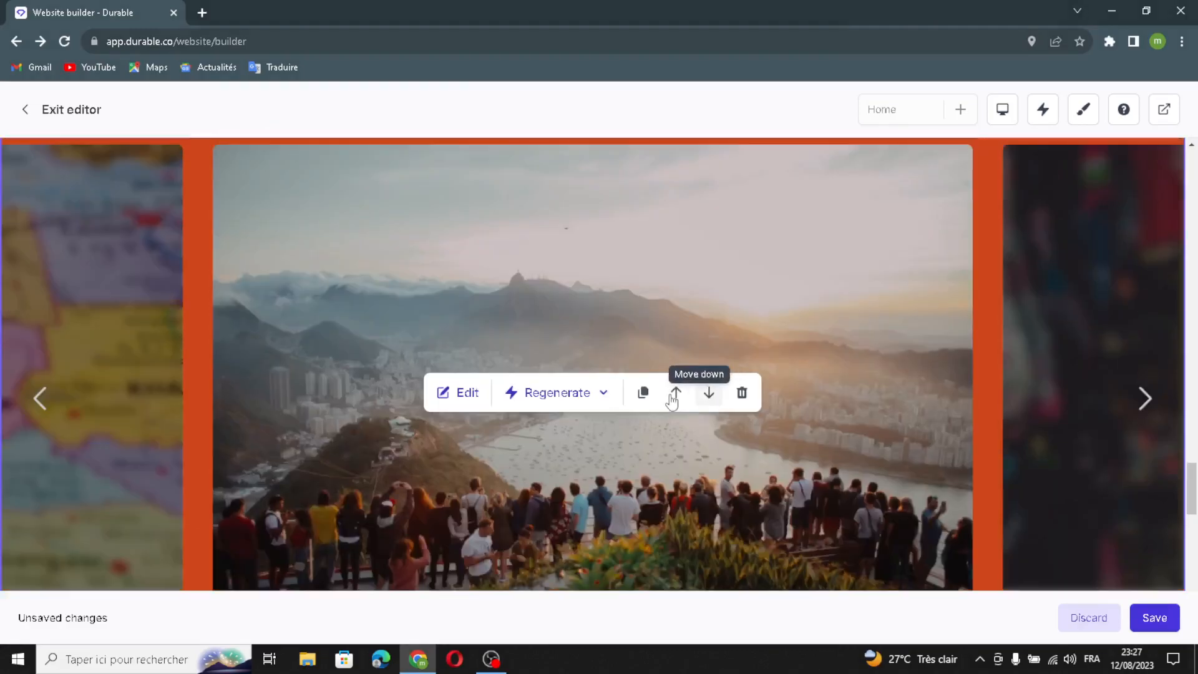
scroll(699, 544, "down", 4)
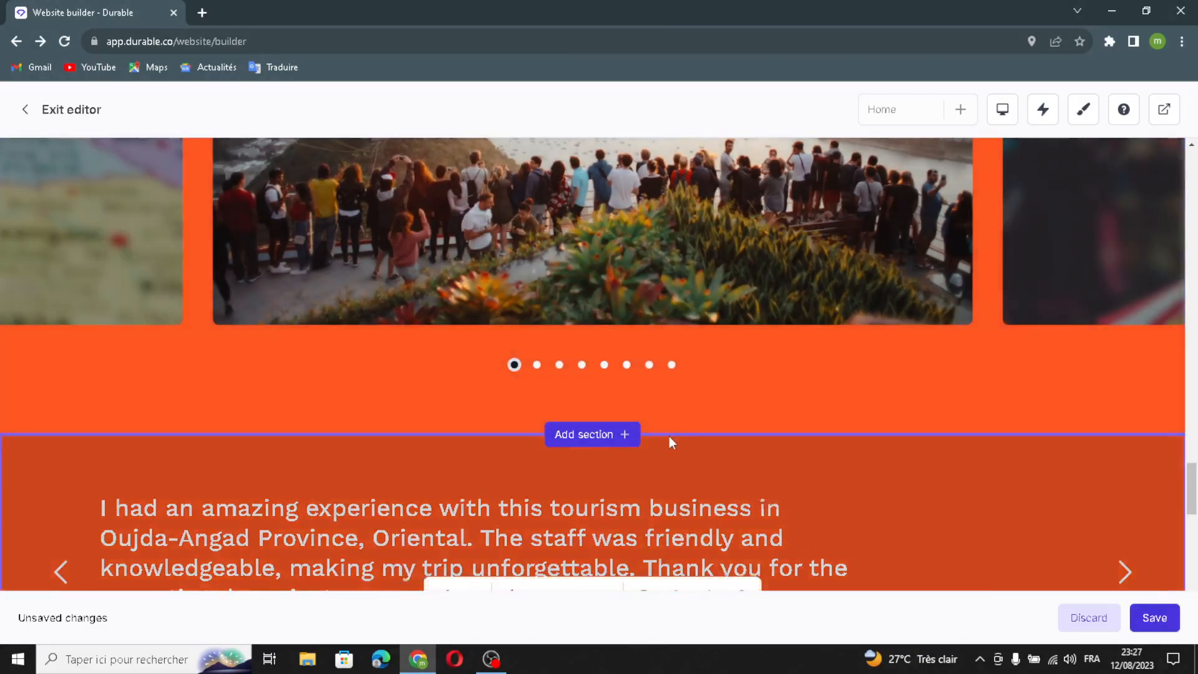
Move the Pictures gallery section back down below the testimonials section
scroll(674, 431, "up", 4)
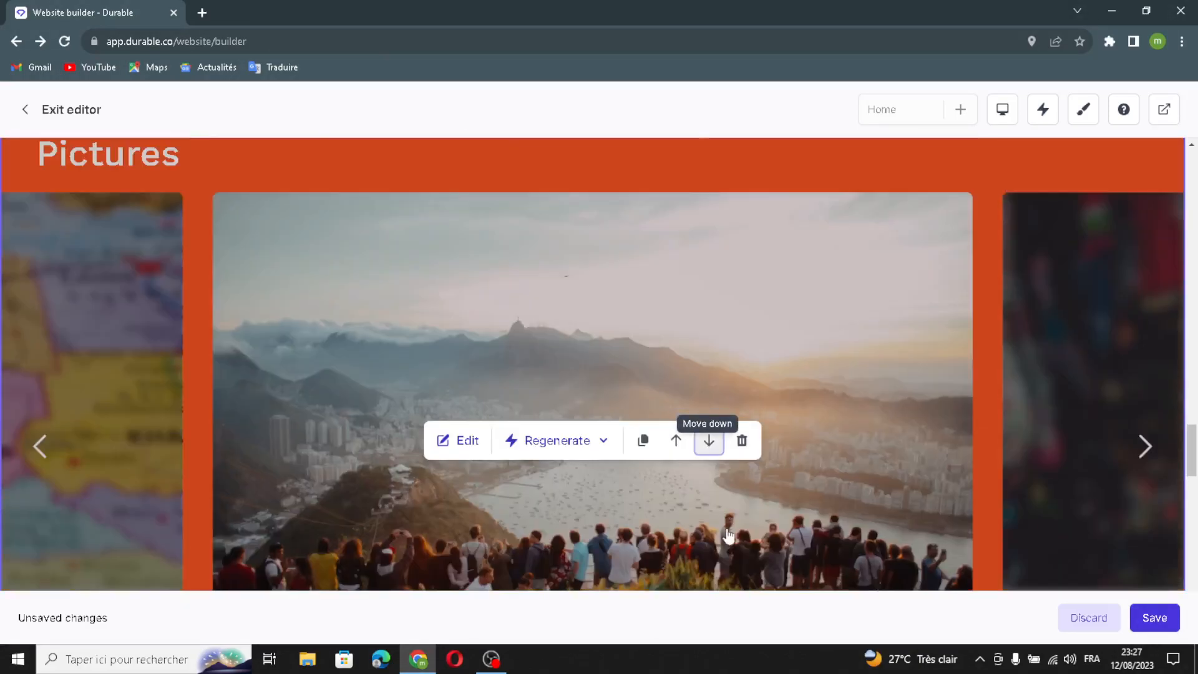
left_click(706, 441)
scroll(651, 422, "down", 3)
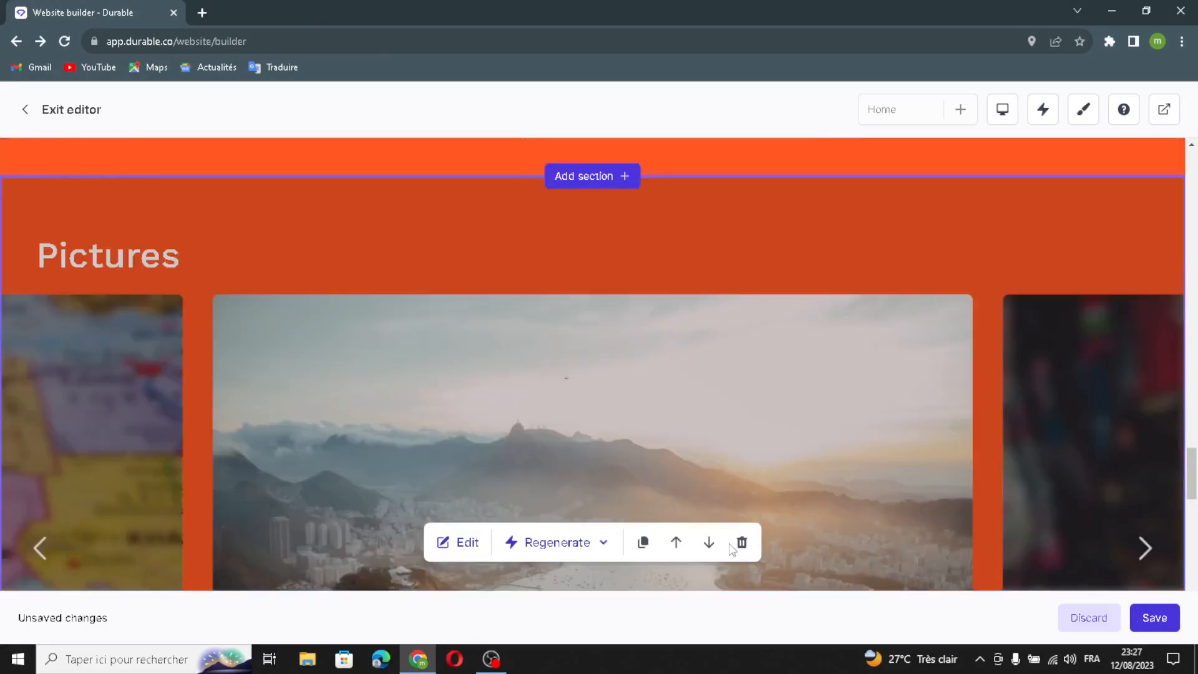
scroll(778, 468, "down", 2)
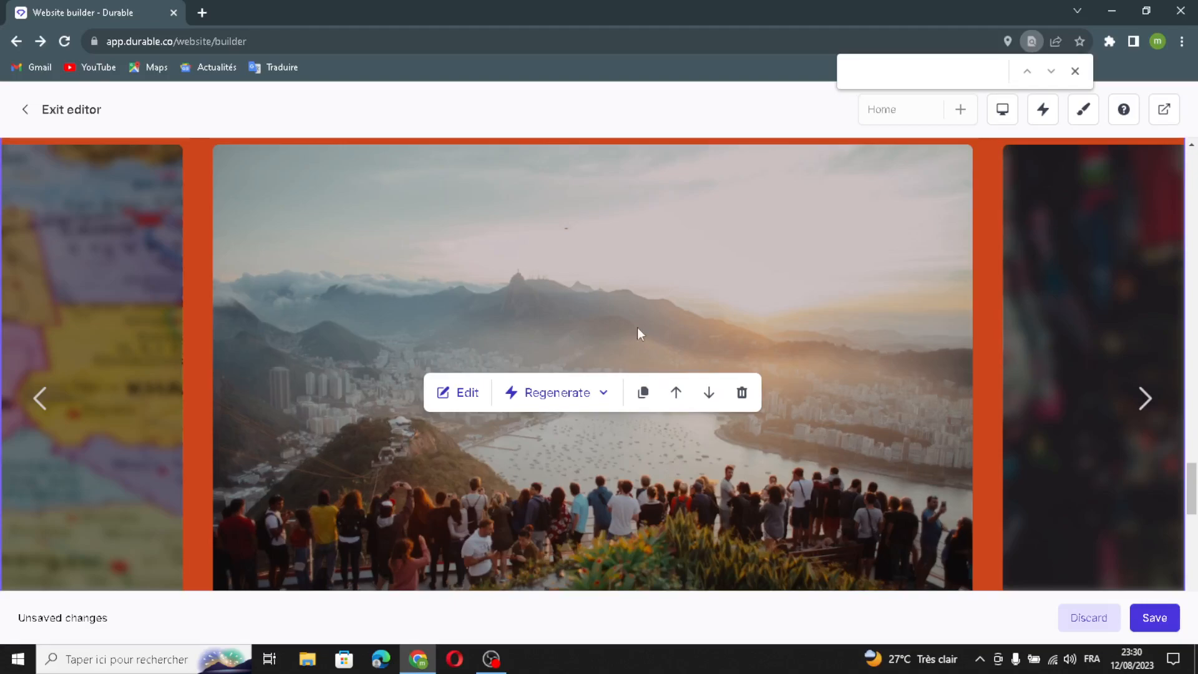
scroll(643, 254, "up", 10)
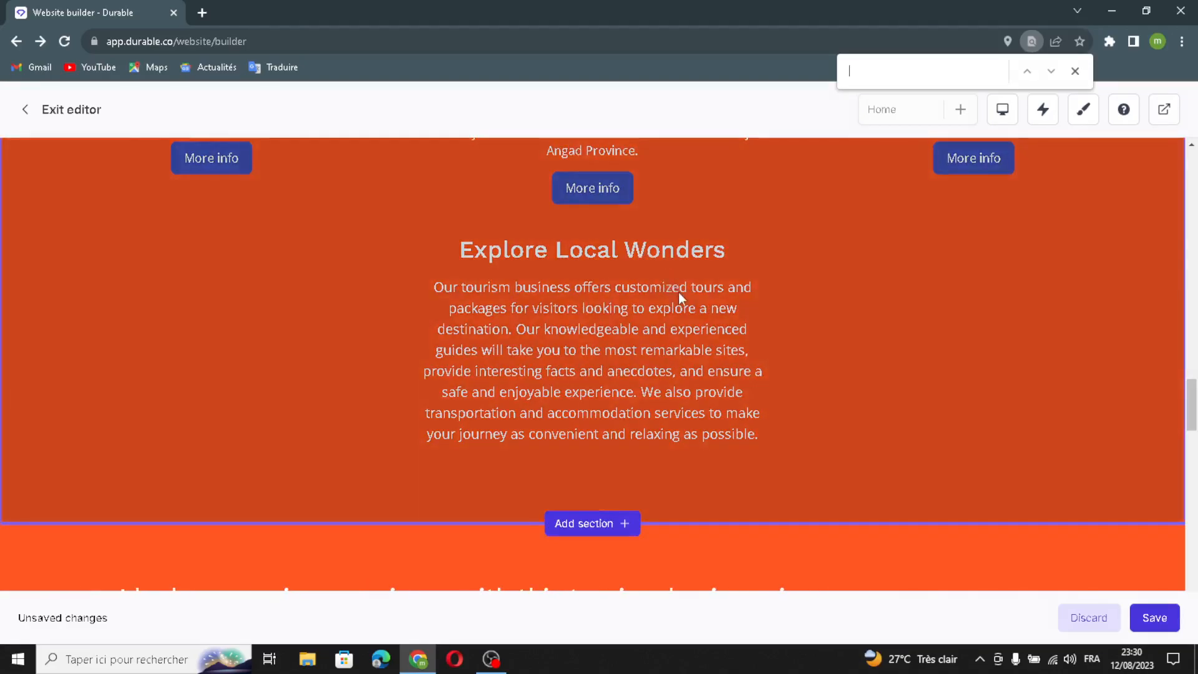
scroll(677, 290, "up", 5)
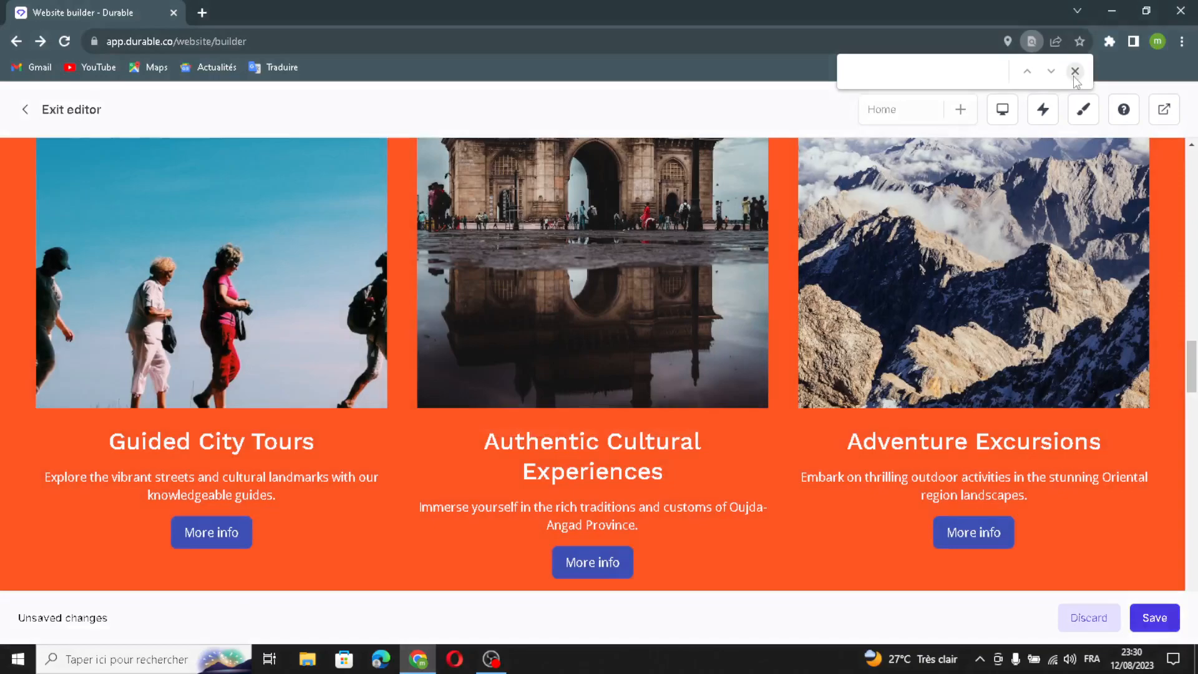
left_click(1076, 72)
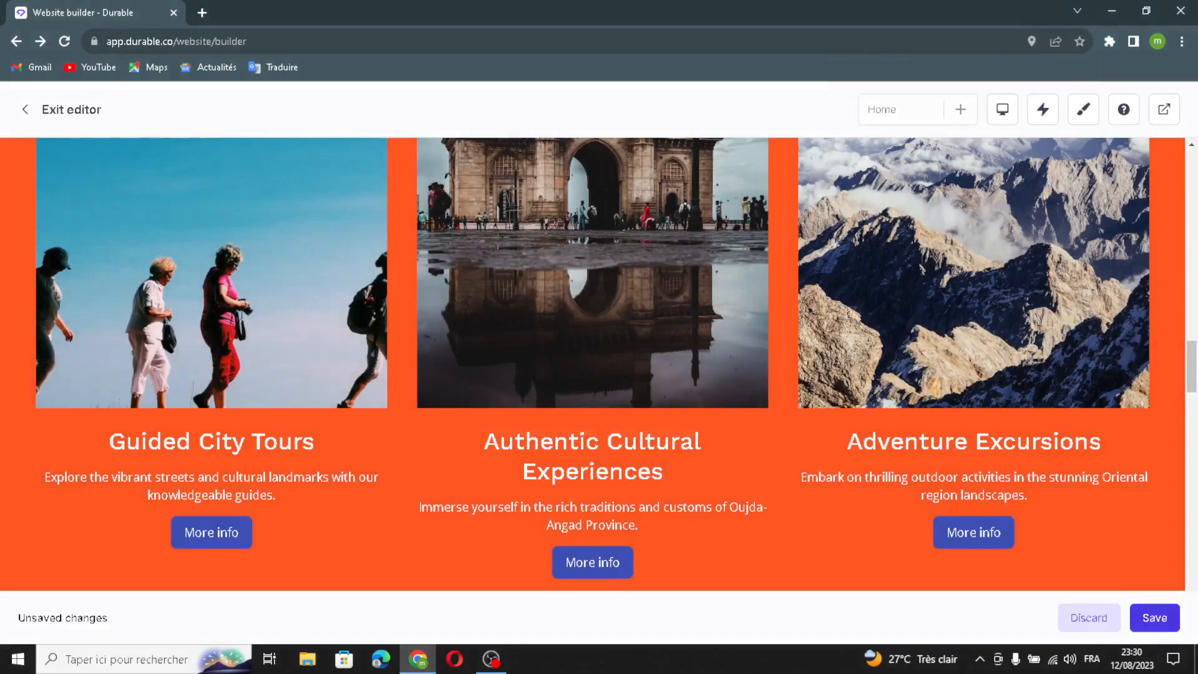